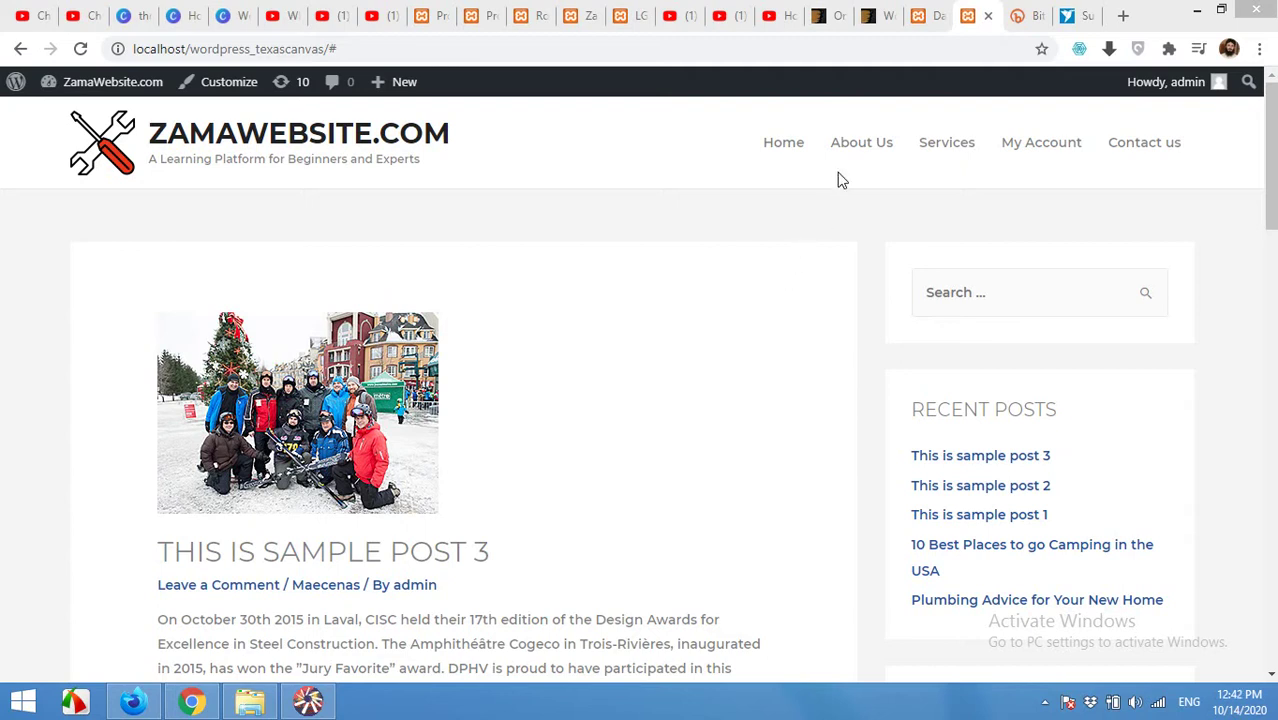
Switch to the site's WordPress admin dashboard and log back in with the prefilled admin credentials.
{"action": "left_click", "coordinate": [909, 28]}
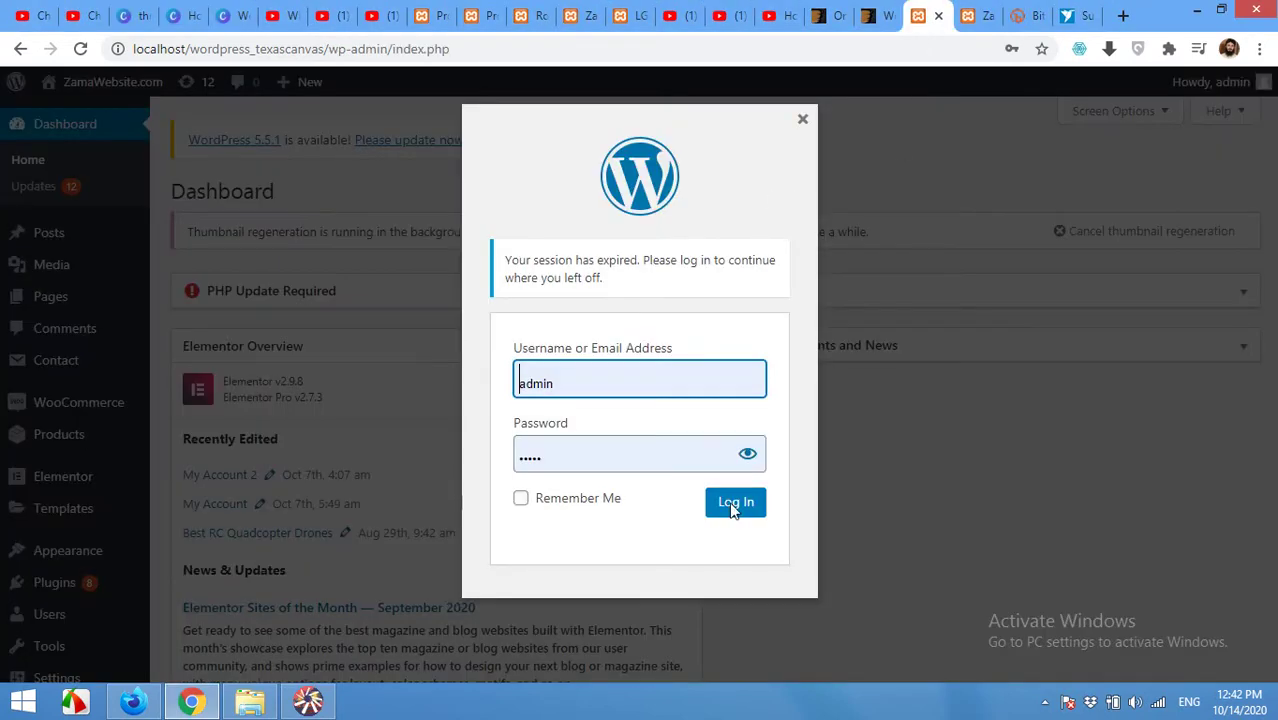
{"action": "left_click", "coordinate": [735, 502]}
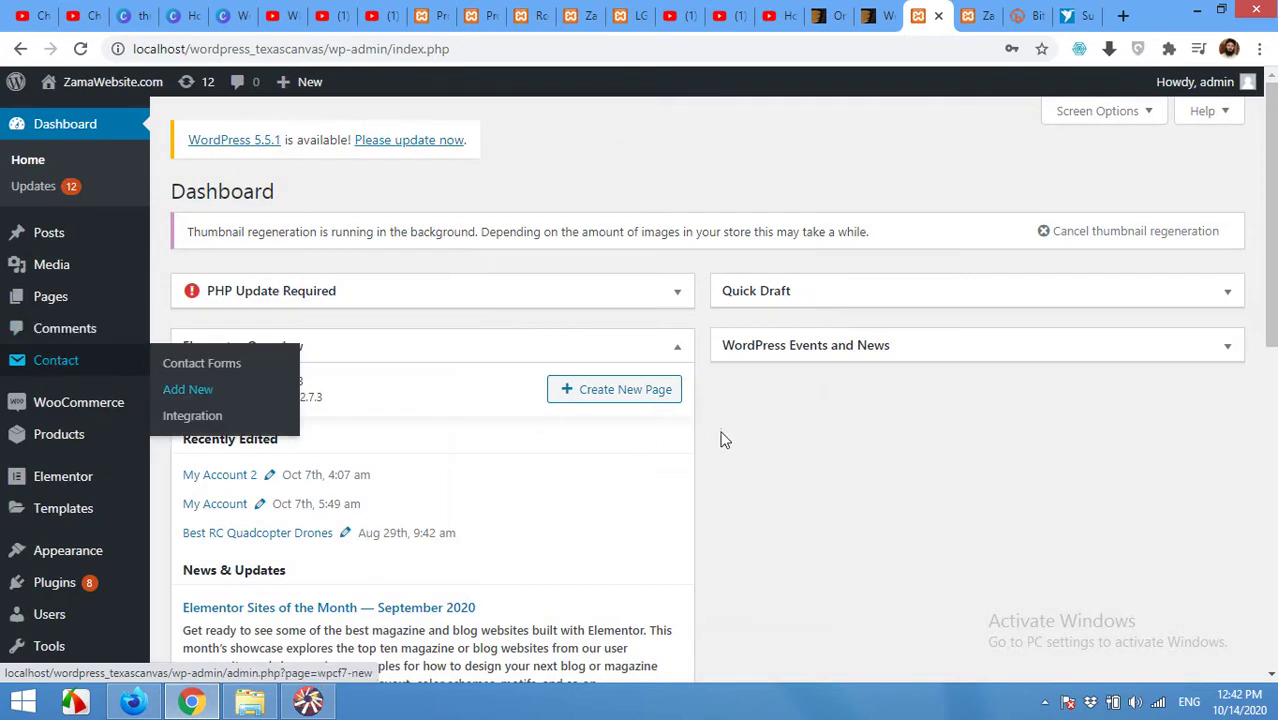
{"action": "left_click", "coordinate": [805, 300]}
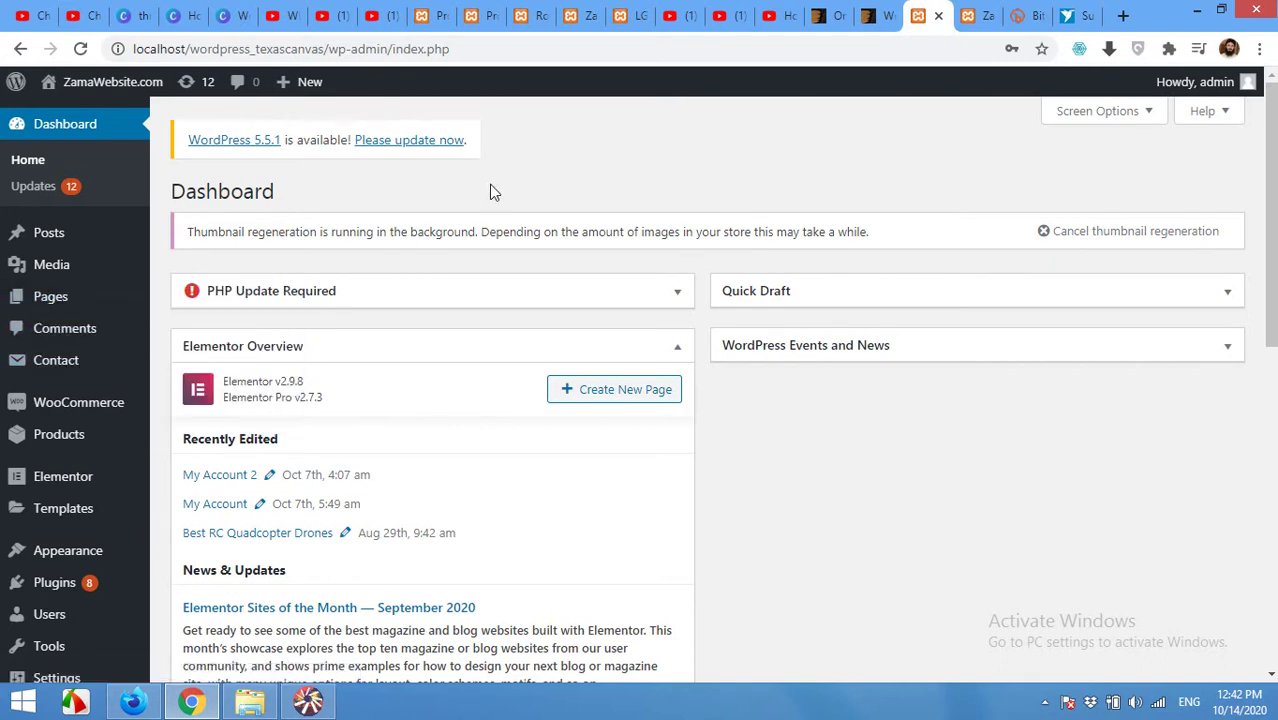
Search the WordPress plugin directory for "custom post type".
{"action": "mouse_move", "coordinate": [62, 438]}
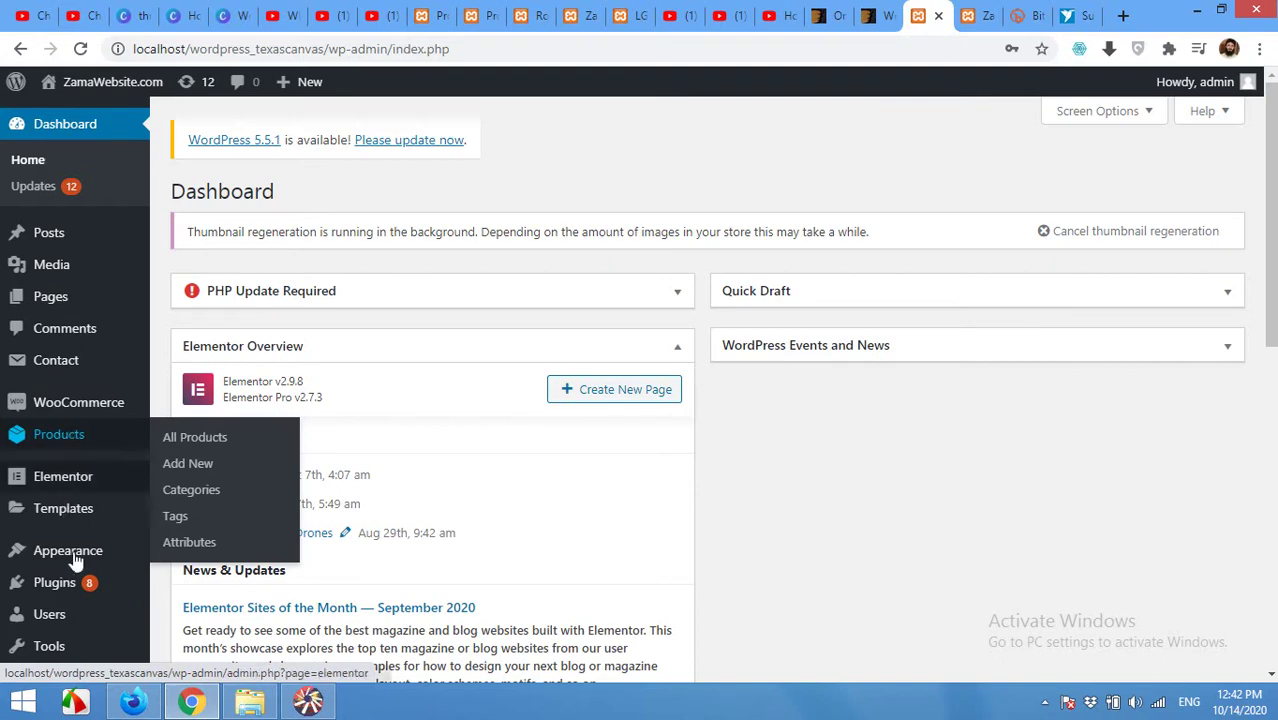
{"action": "mouse_move", "coordinate": [62, 587]}
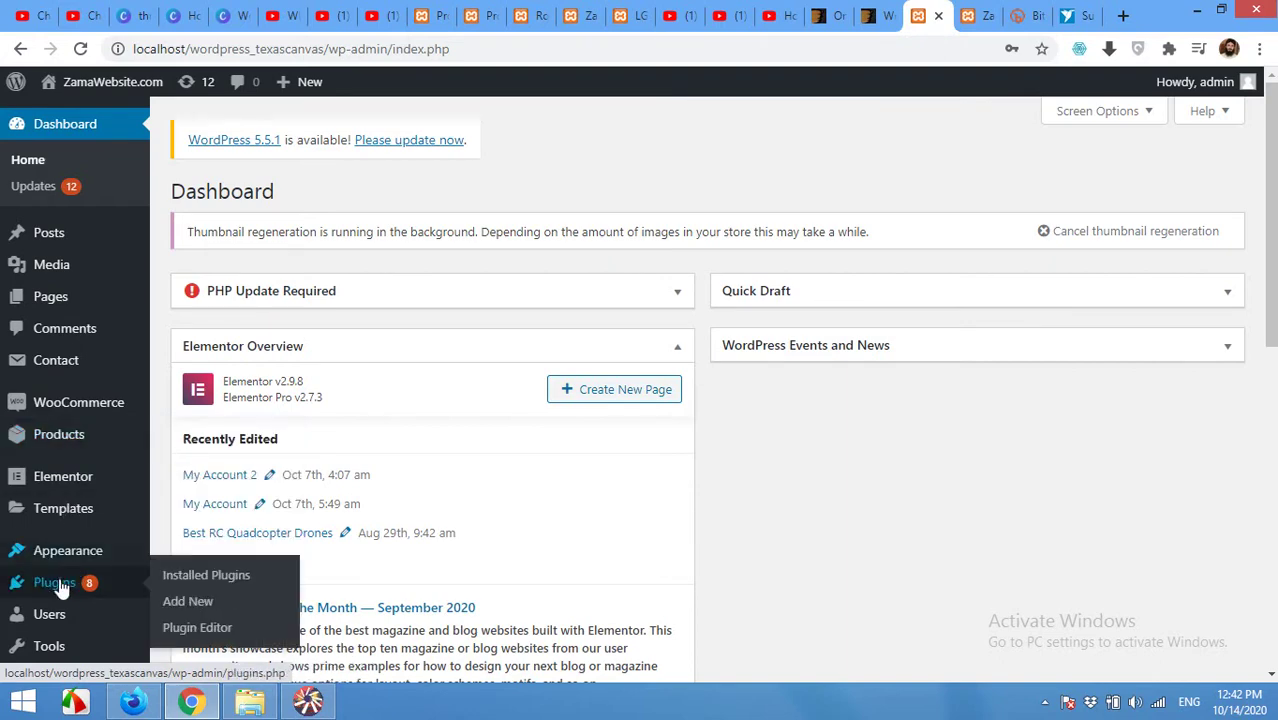
{"action": "left_click", "coordinate": [196, 604]}
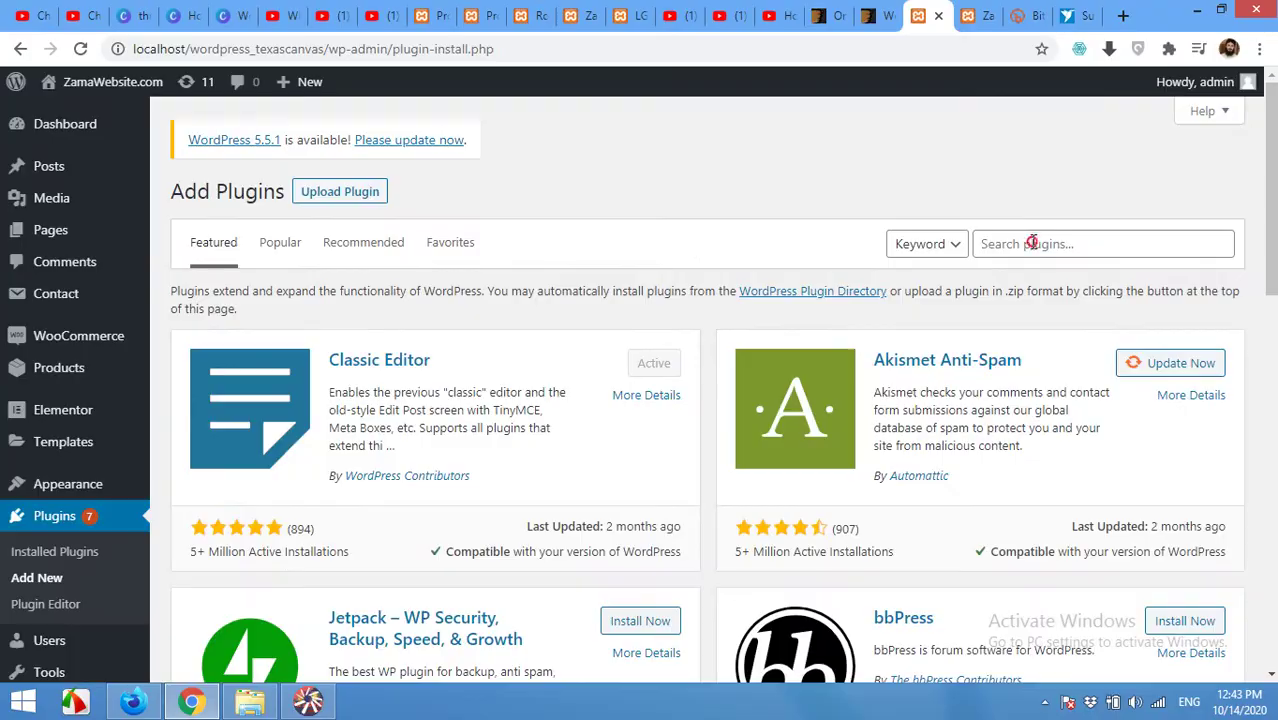
{"action": "left_click", "coordinate": [1030, 244]}
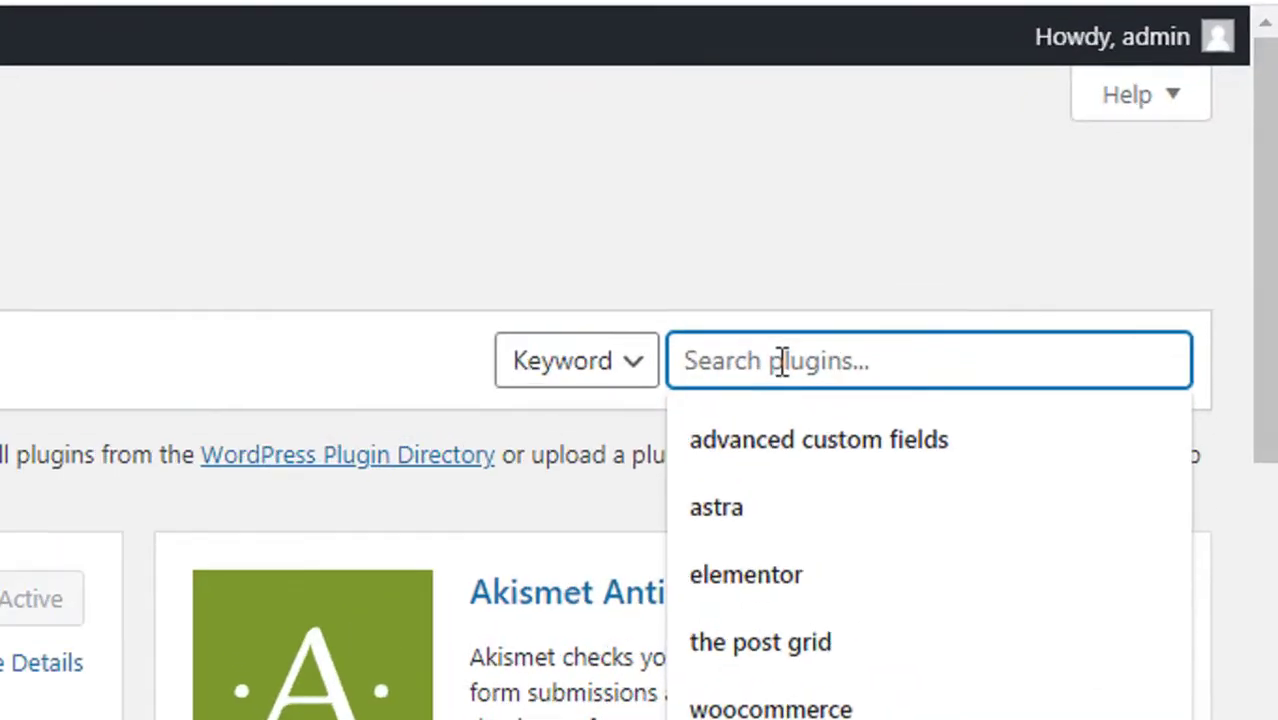
{"action": "type", "text": "custom post "}
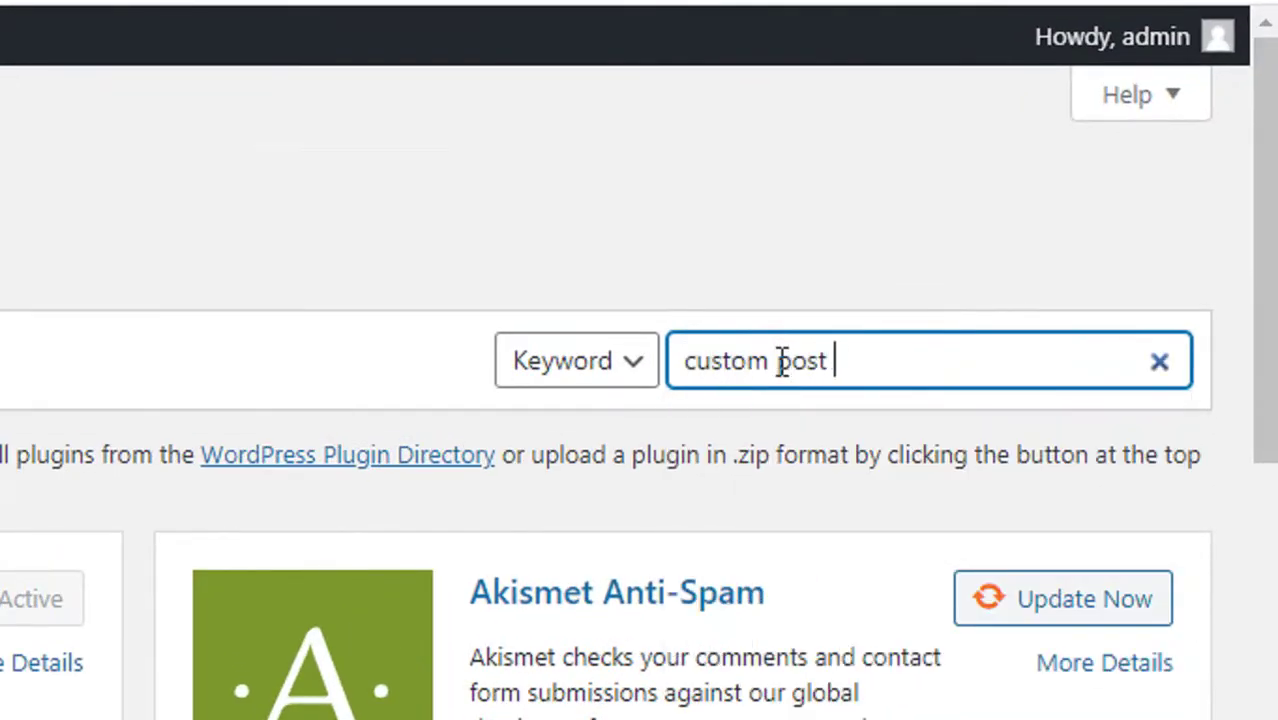
{"action": "type", "text": "type"}
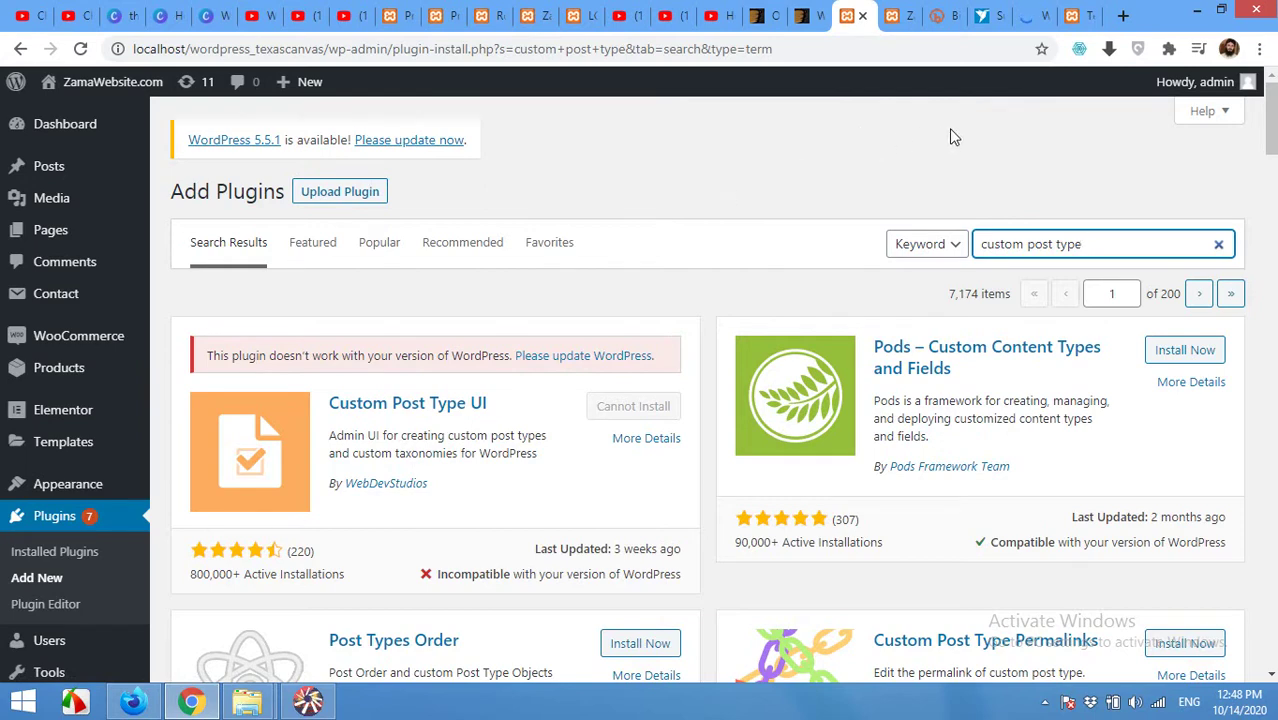
Install and activate the Custom Post Type UI plugin by WebDevStudios.
{"action": "left_click", "coordinate": [1030, 16]}
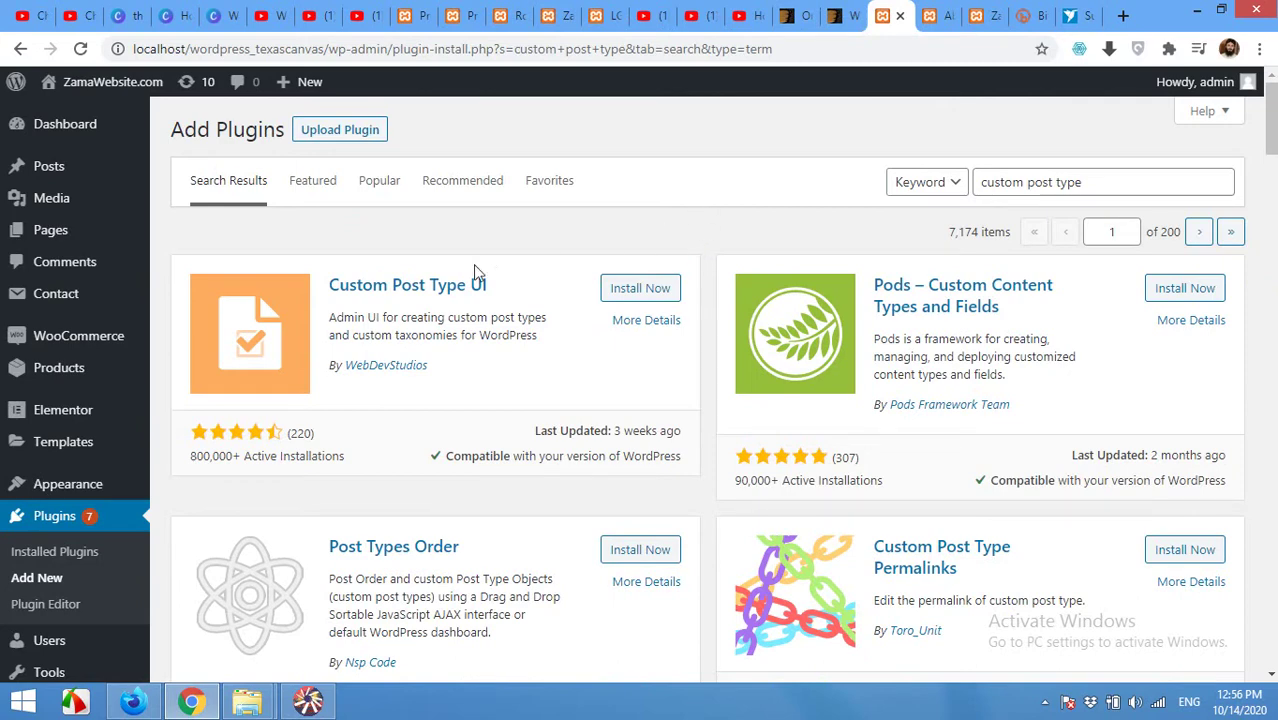
{"action": "left_click", "coordinate": [656, 299]}
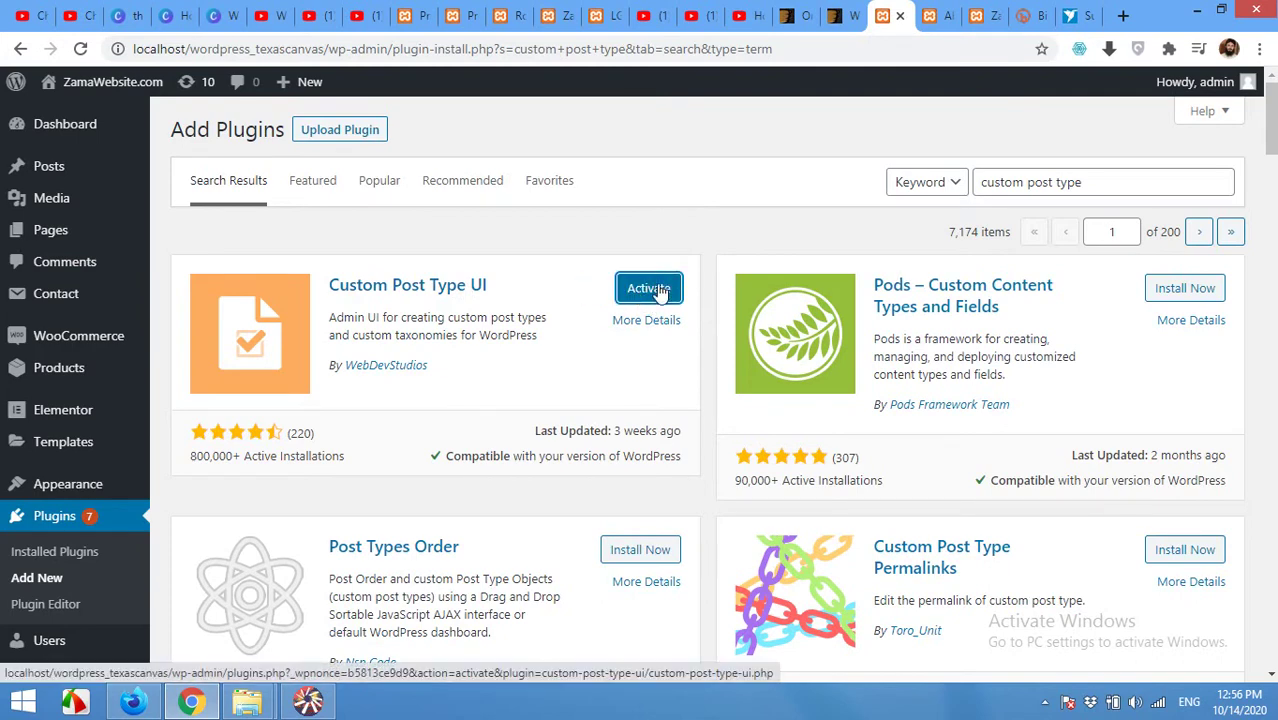
{"action": "left_click", "coordinate": [658, 299]}
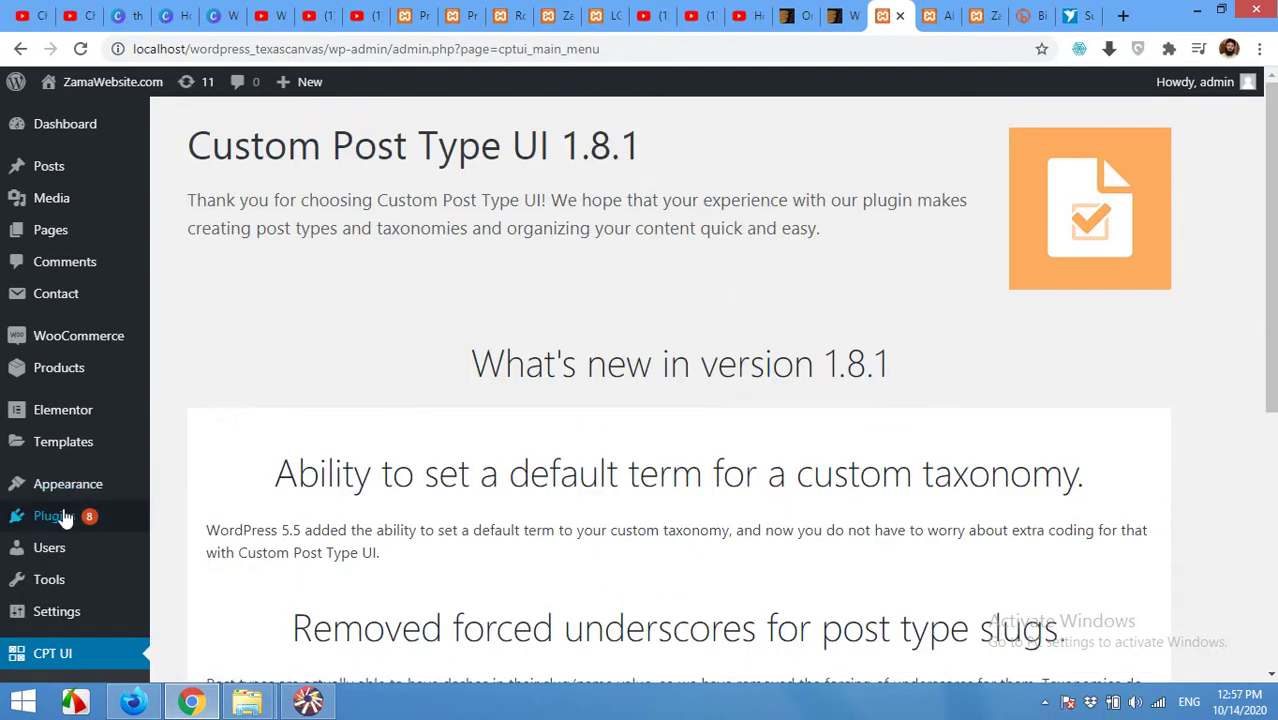
Search for "advanced custom fields" among the plugins available to add.
{"action": "mouse_move", "coordinate": [62, 517]}
{"action": "left_click", "coordinate": [177, 546]}
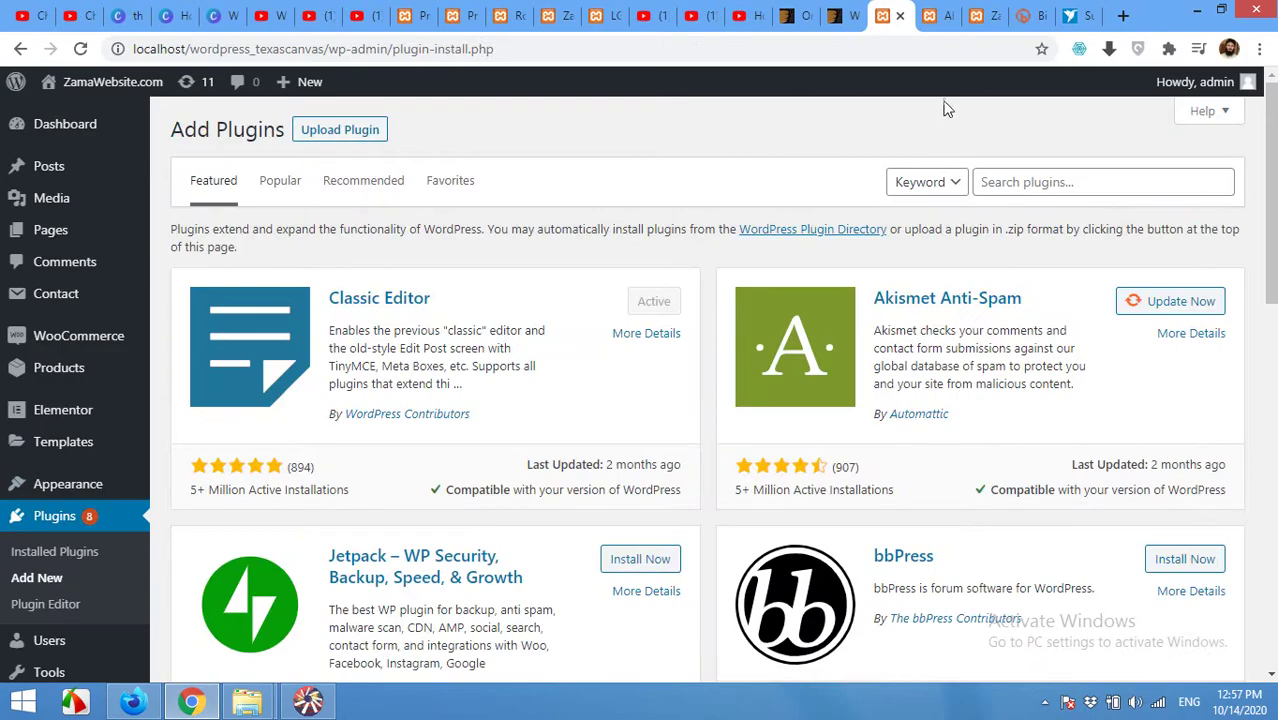
{"action": "left_click", "coordinate": [1021, 181]}
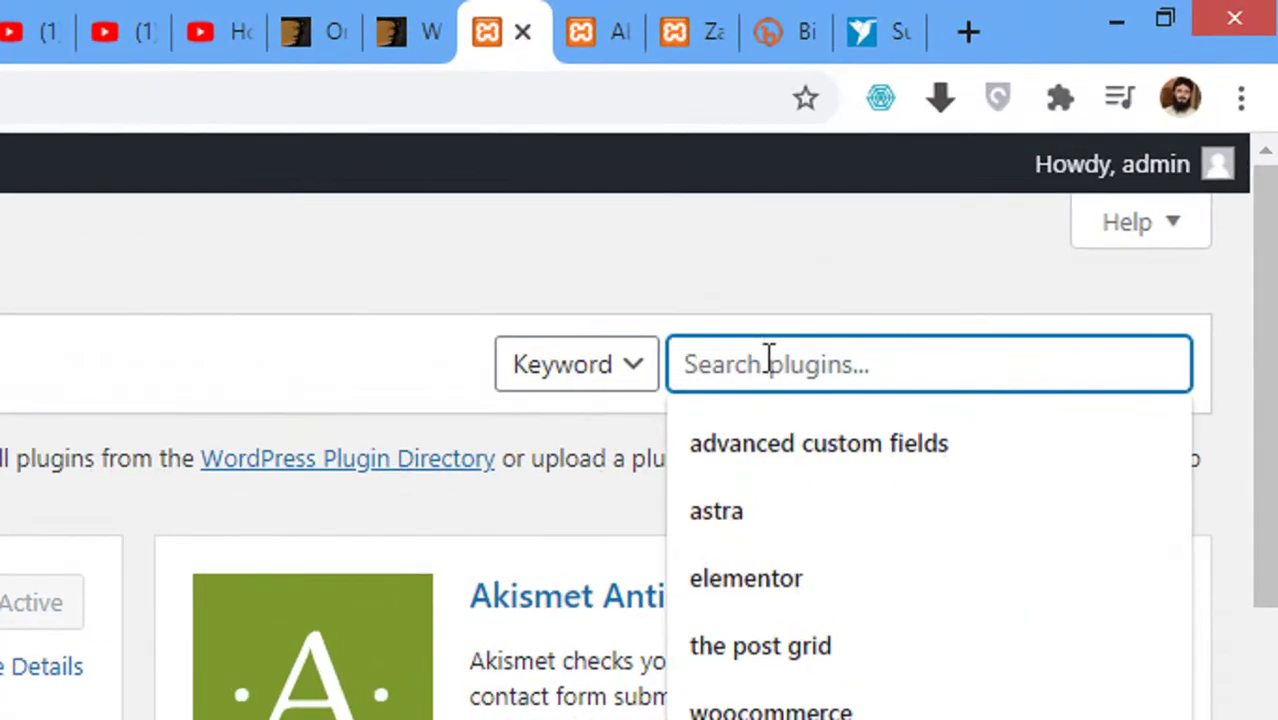
{"action": "type", "text": "ad"}
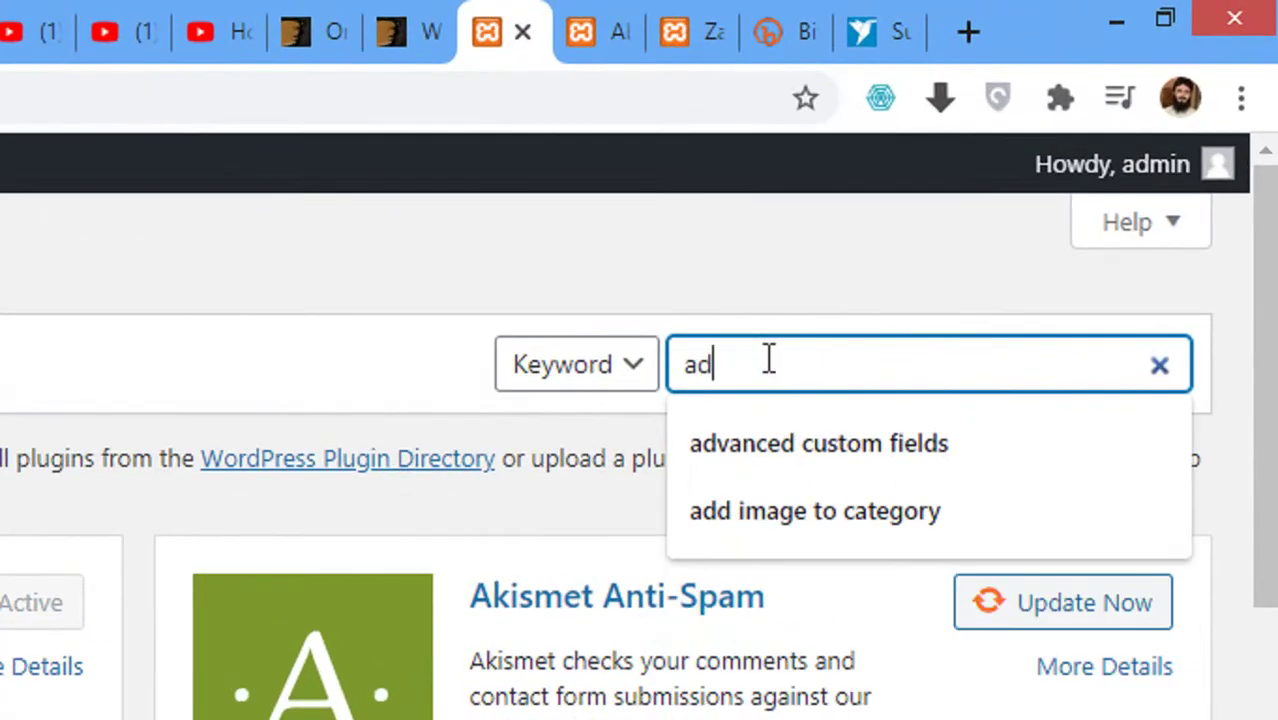
{"action": "type", "text": "vanced custom fie"}
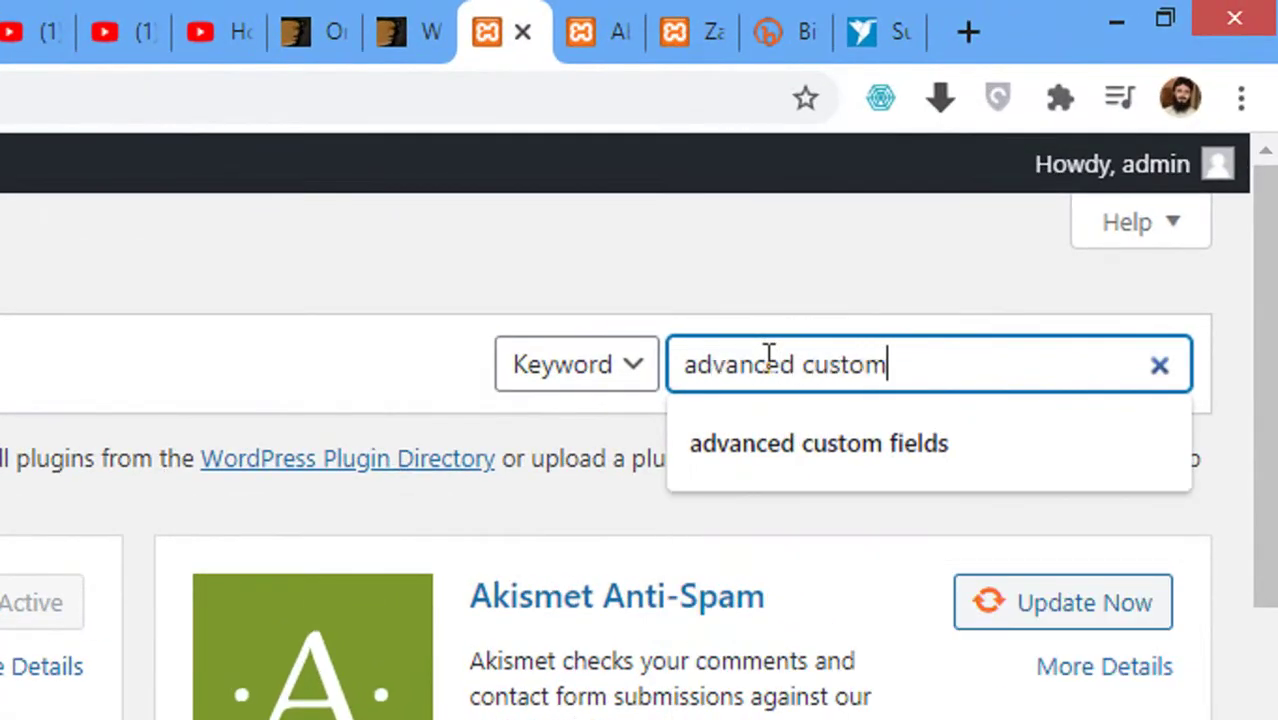
{"action": "type", "text": "lds"}
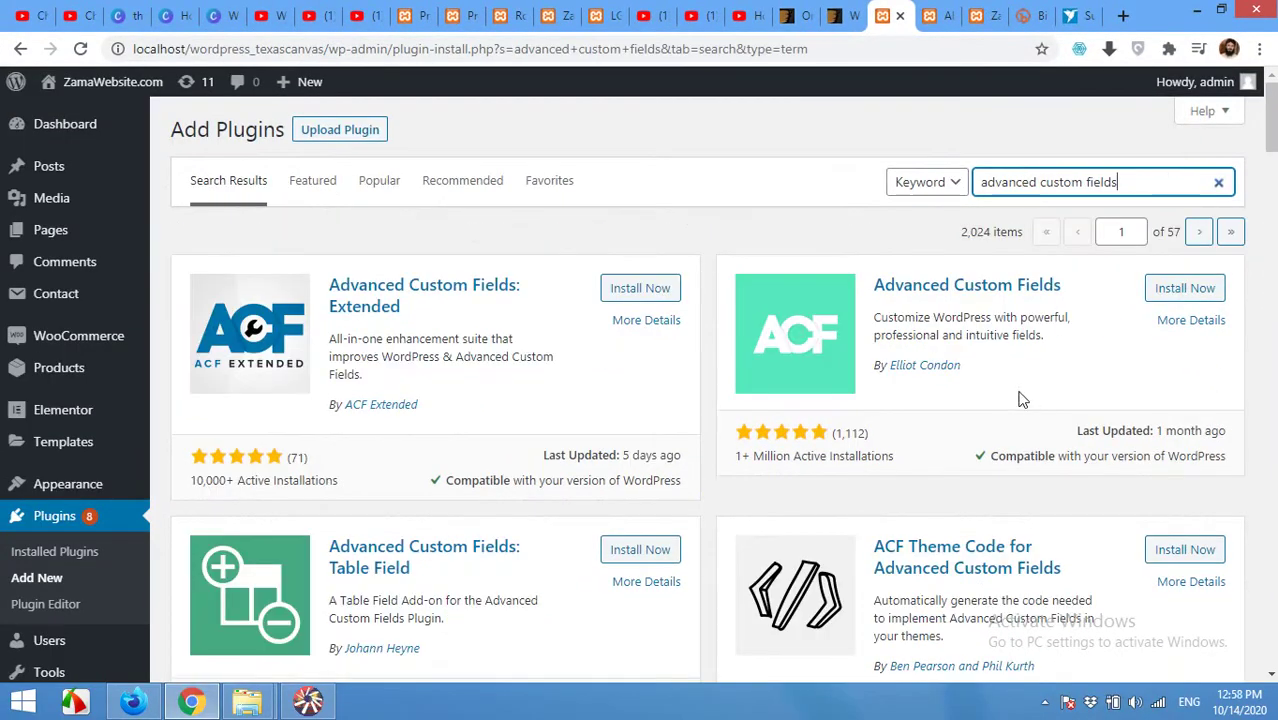
Install and activate the Advanced Custom Fields plugin by Elliot Condon, and review the installed plugins.
{"action": "left_click", "coordinate": [1157, 292]}
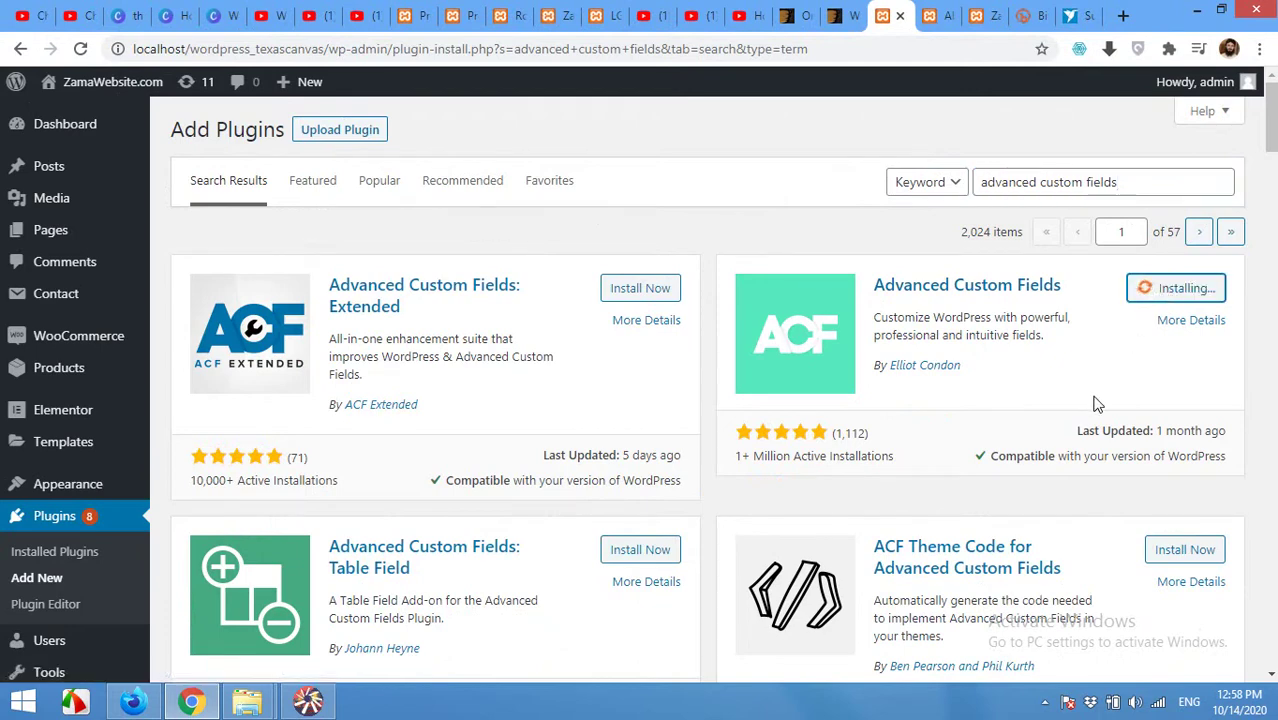
{"action": "left_click", "coordinate": [1180, 293]}
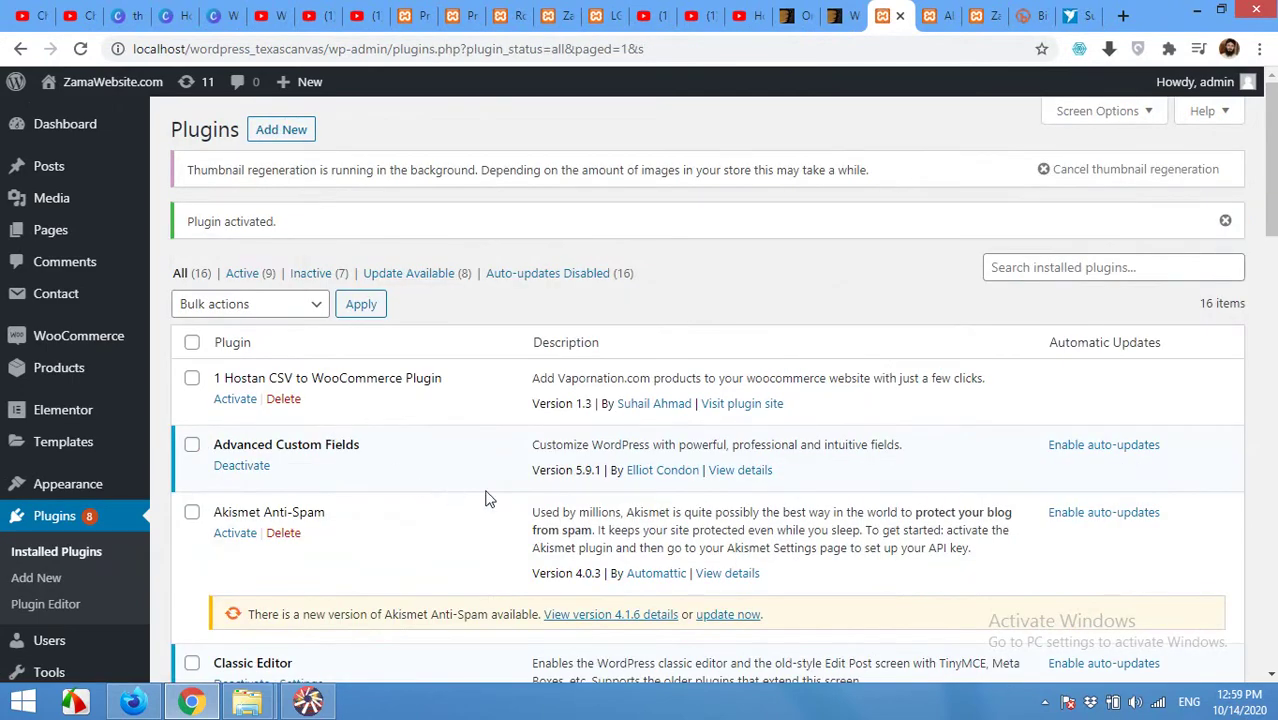
{"action": "scroll", "coordinate": [248, 306], "scroll_direction": "down", "scroll_amount": 4}
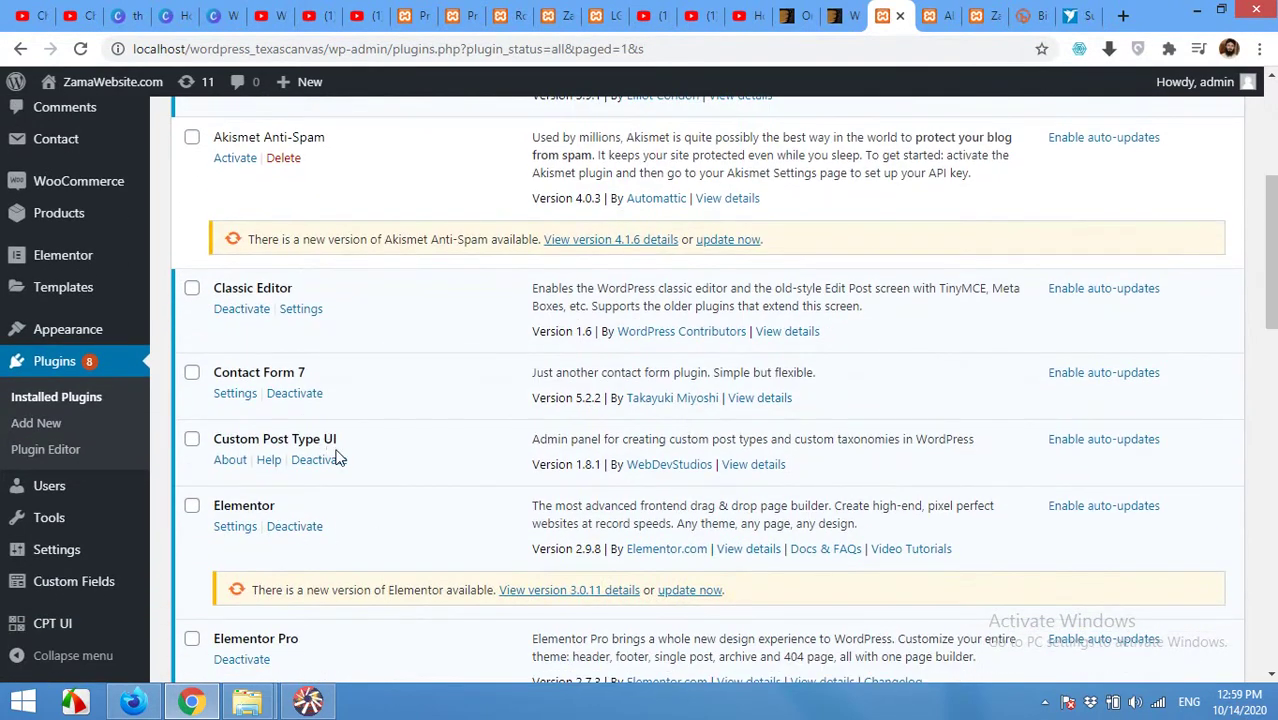
{"action": "scroll", "coordinate": [428, 476], "scroll_direction": "down", "scroll_amount": 3}
Start a new post type in Custom Post Type UI with the slug "portfolio".
{"action": "mouse_move", "coordinate": [32, 633]}
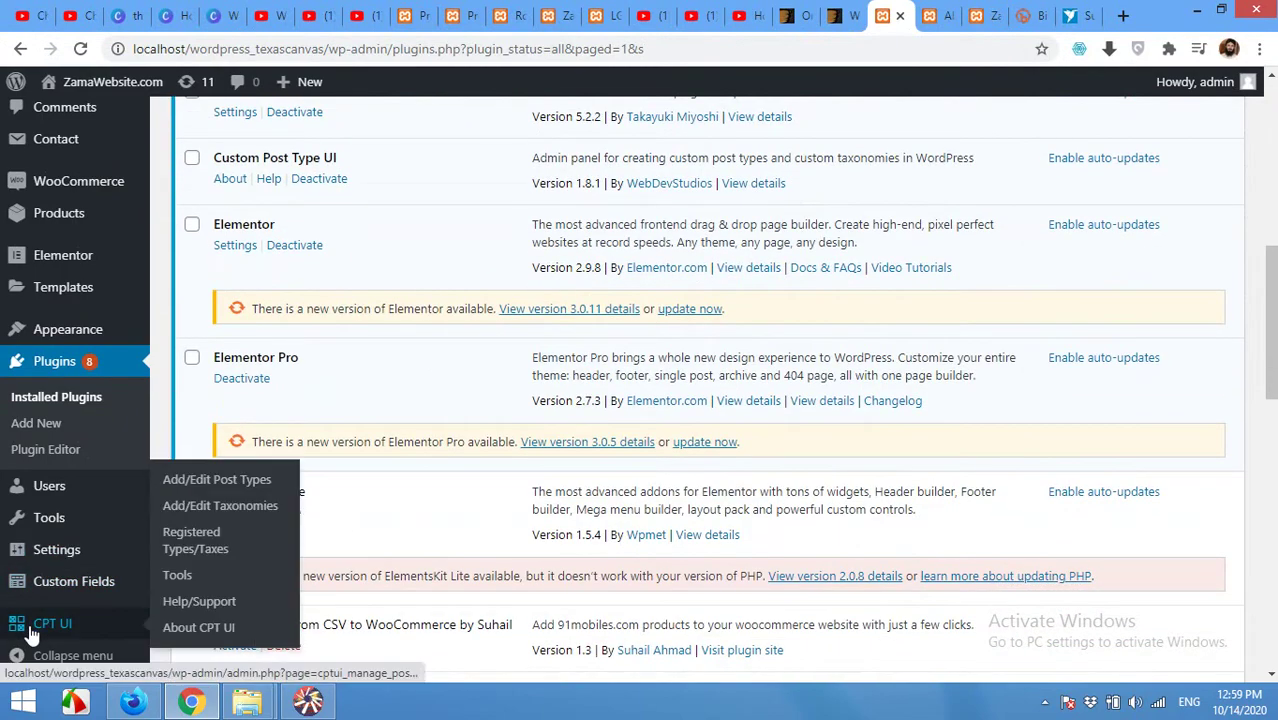
{"action": "left_click", "coordinate": [192, 488]}
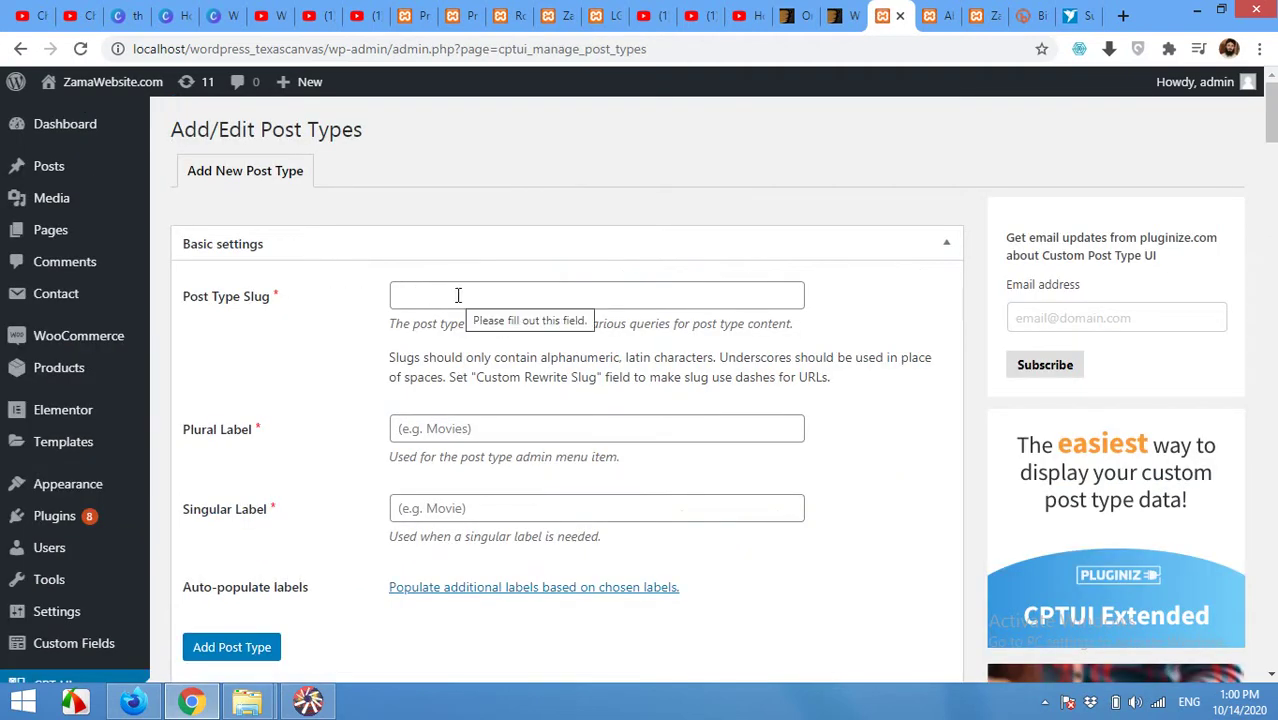
{"action": "left_click", "coordinate": [458, 295]}
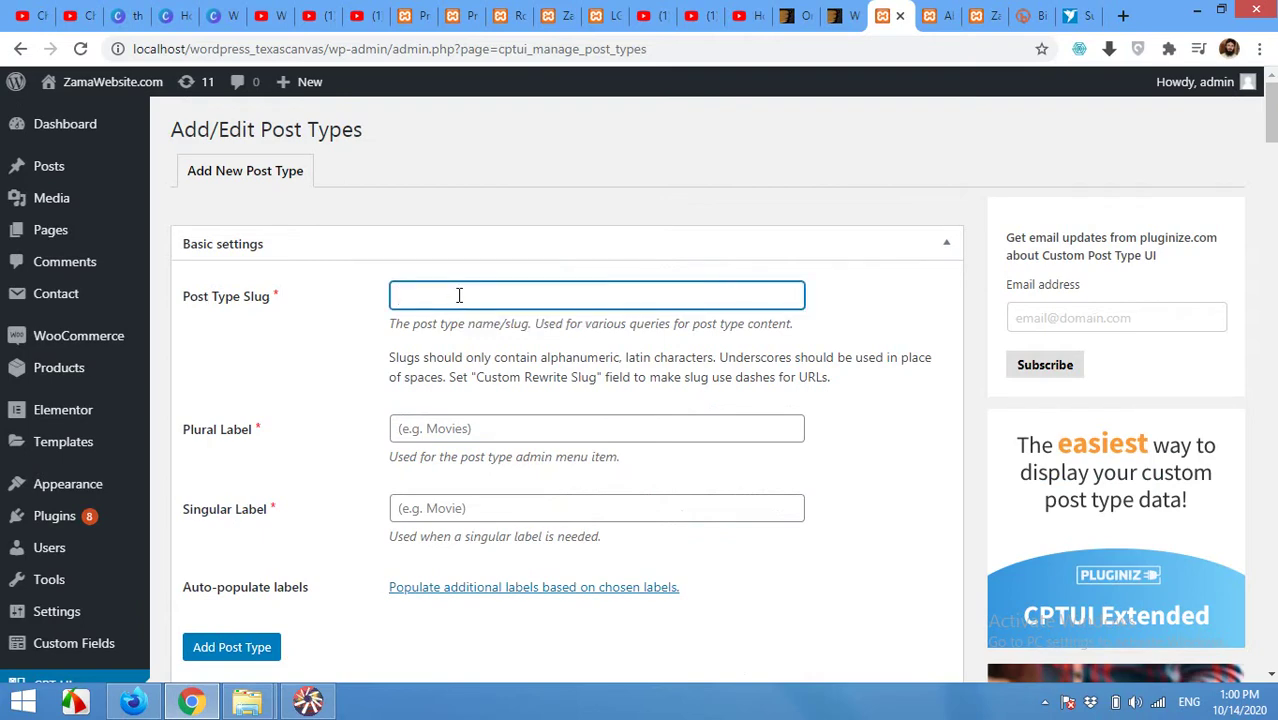
{"action": "type", "text": "portfolio"}
{"action": "type", "text": "-su"}
{"action": "key", "text": "BackSpace"}
{"action": "key", "text": "BackSpace"}
{"action": "key", "text": "BackSpace"}
{"action": "key", "text": "Home"}
{"action": "key", "text": "End"}
{"action": "double_click", "coordinate": [398, 296]}
Set the plural and singular labels to "Portfolio" and add the post type.
{"action": "left_click", "coordinate": [460, 430]}
{"action": "type", "text": "Pof"}
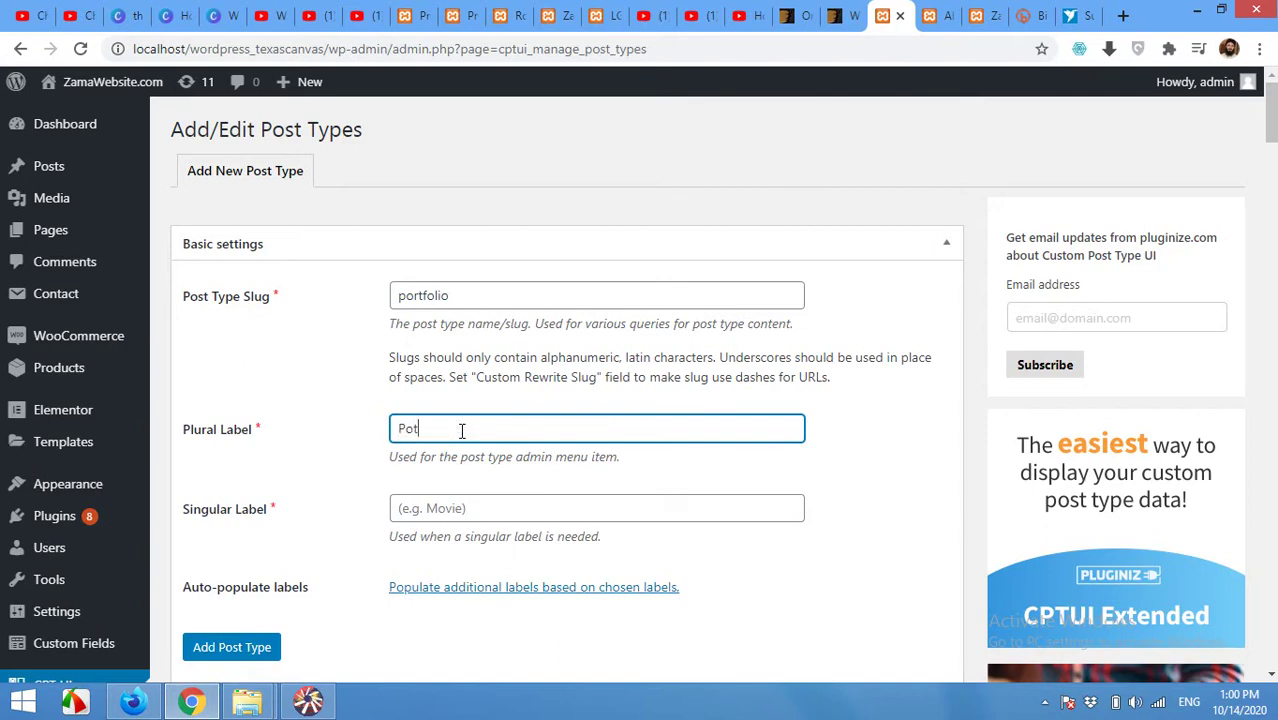
{"action": "type", "text": "folio"}
{"action": "left_click", "coordinate": [490, 503]}
{"action": "type", "text": "Portfolio"}
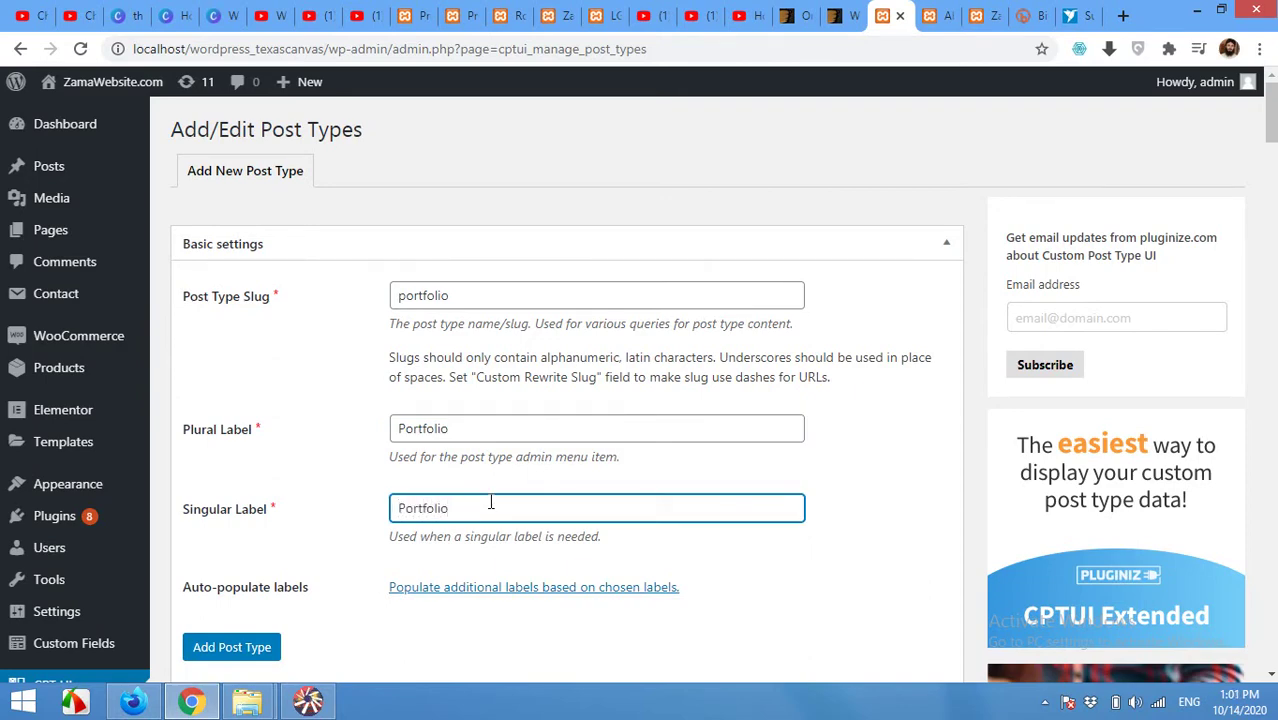
{"action": "scroll", "coordinate": [490, 503], "scroll_direction": "down", "scroll_amount": 1}
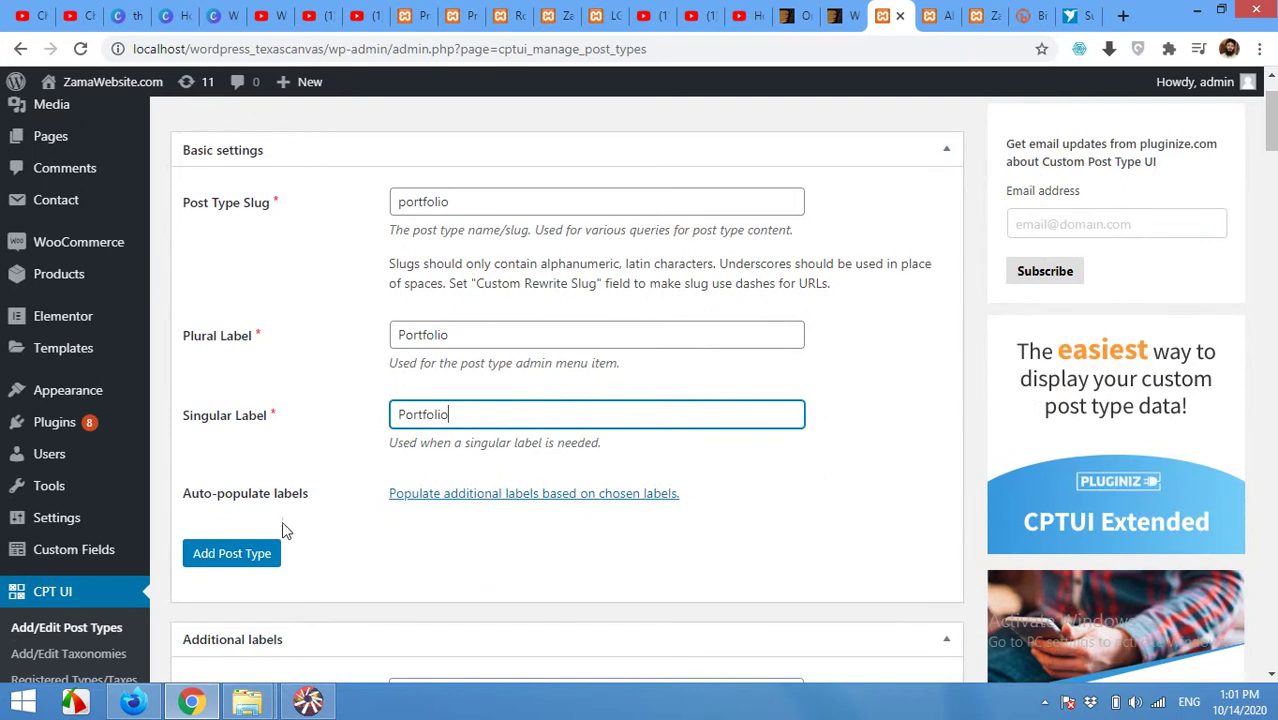
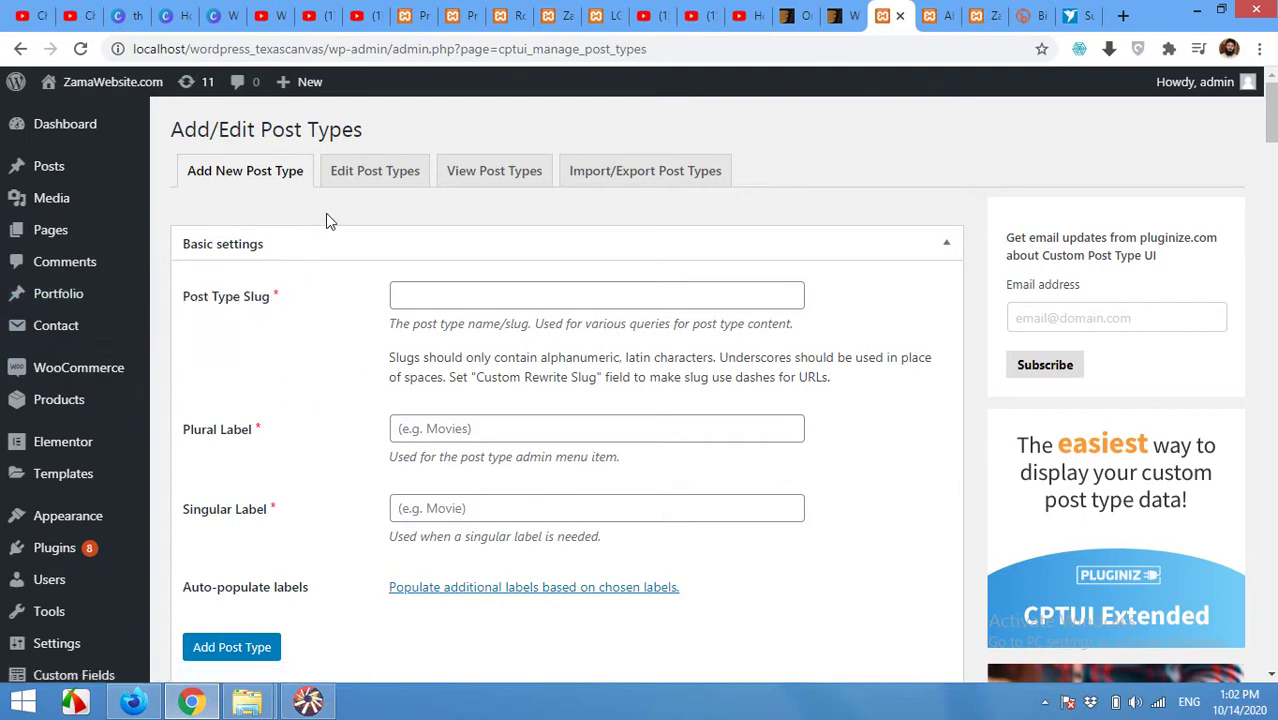
Open the Portfolio post type for editing and examine its basic settings and additional label fields.
{"action": "left_click", "coordinate": [360, 183]}
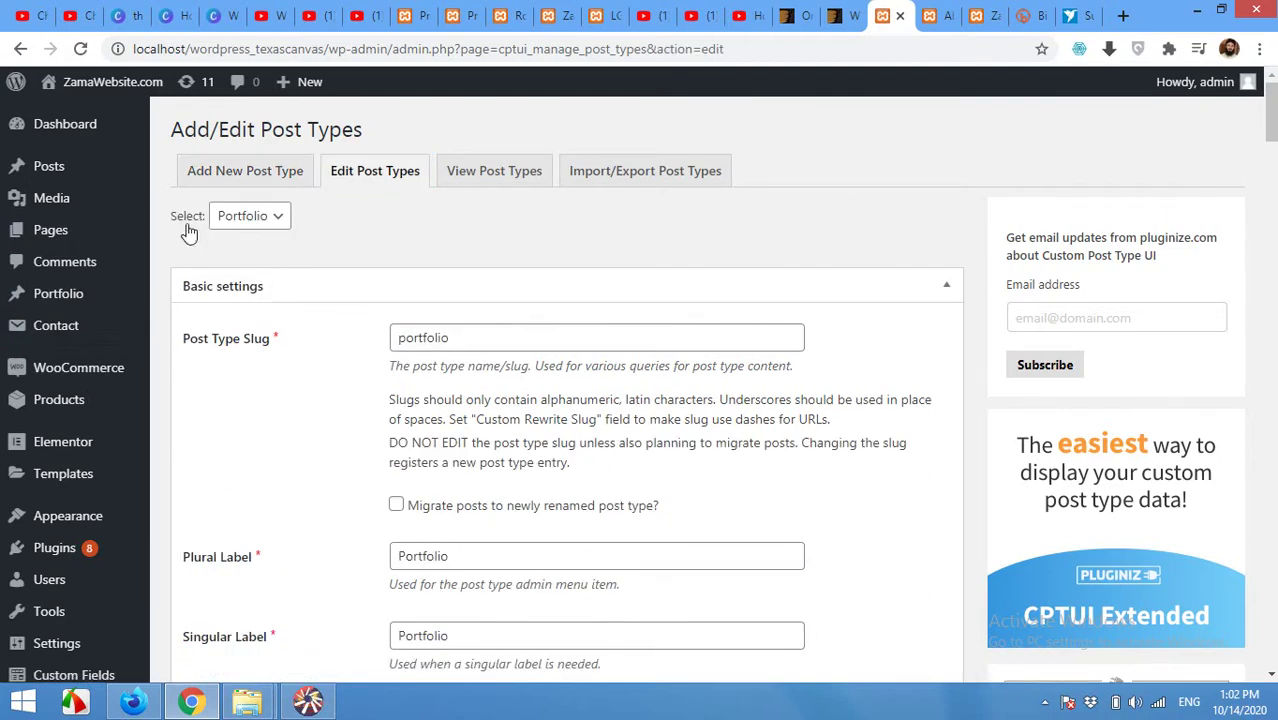
{"action": "left_click", "coordinate": [248, 221]}
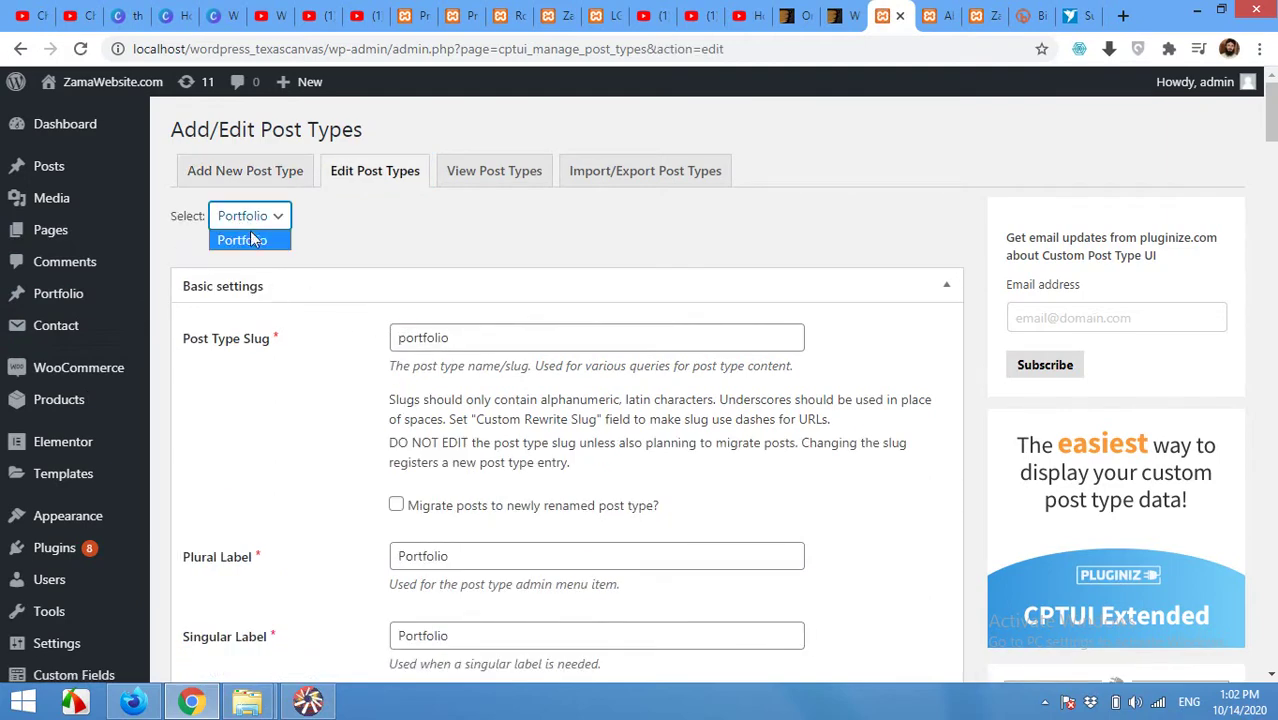
{"action": "left_click", "coordinate": [368, 252]}
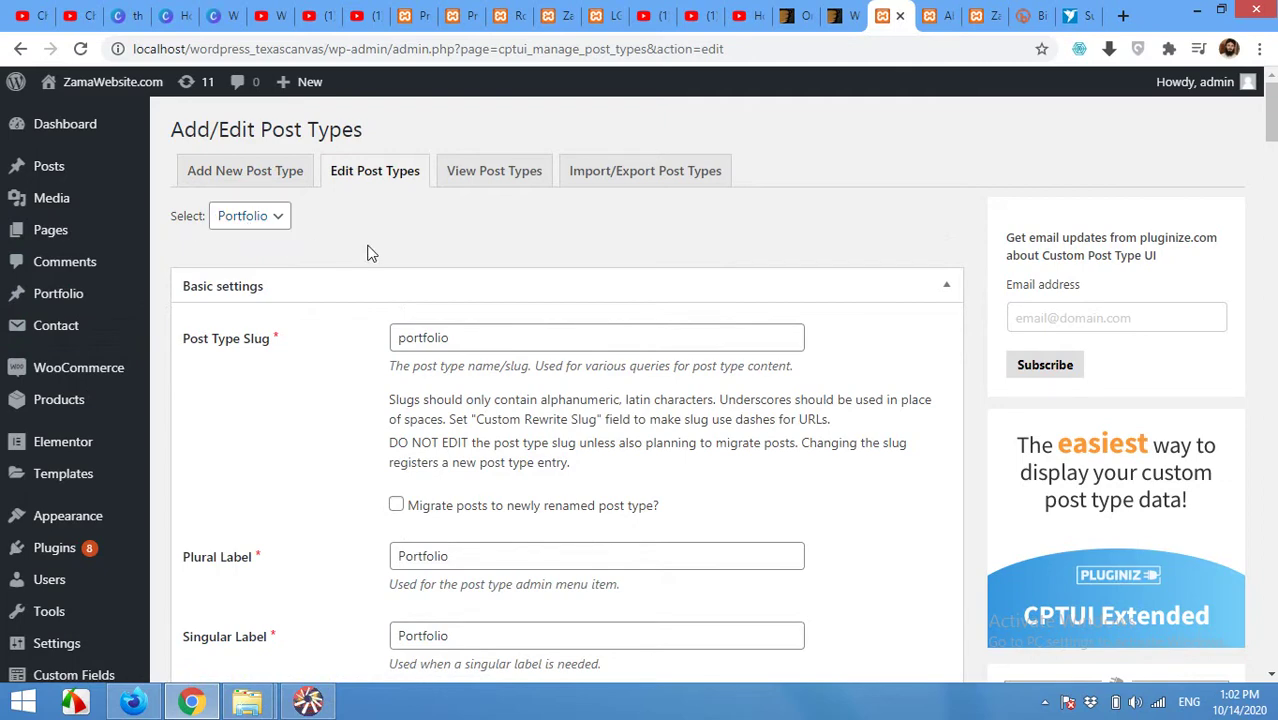
{"action": "scroll", "coordinate": [441, 290], "scroll_direction": "down", "scroll_amount": 2}
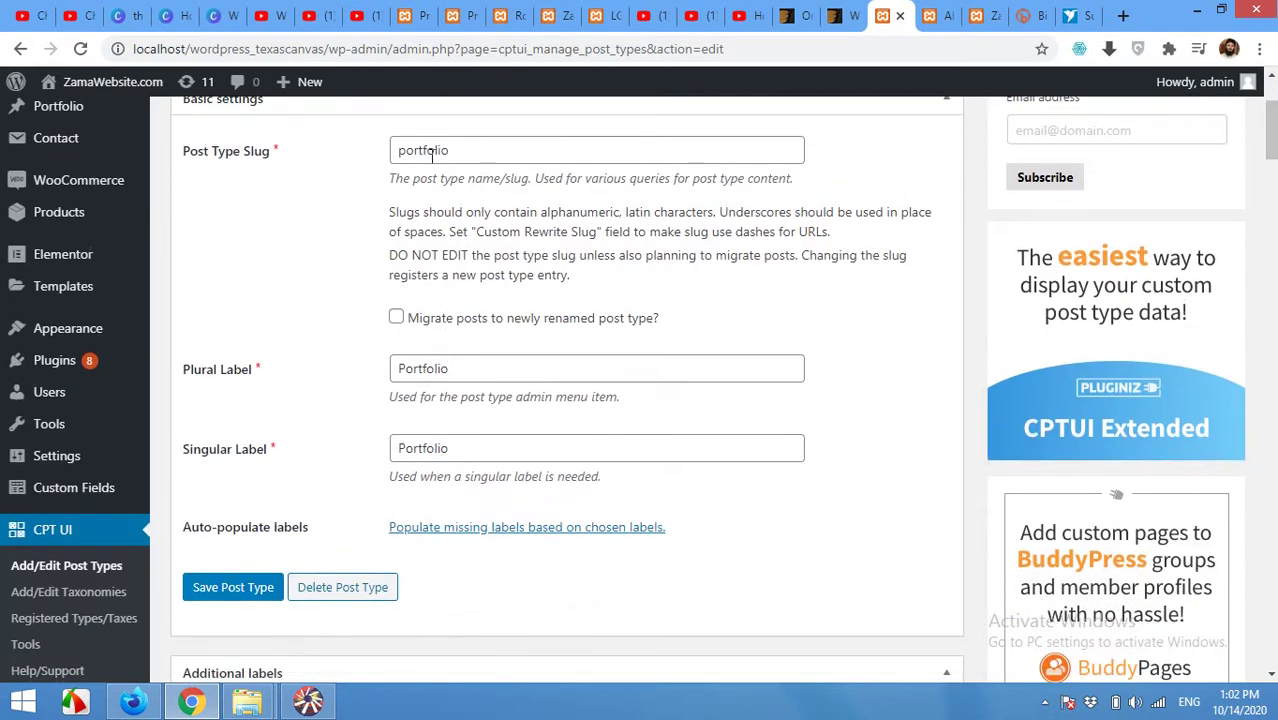
{"action": "scroll", "coordinate": [490, 388], "scroll_direction": "down", "scroll_amount": 1}
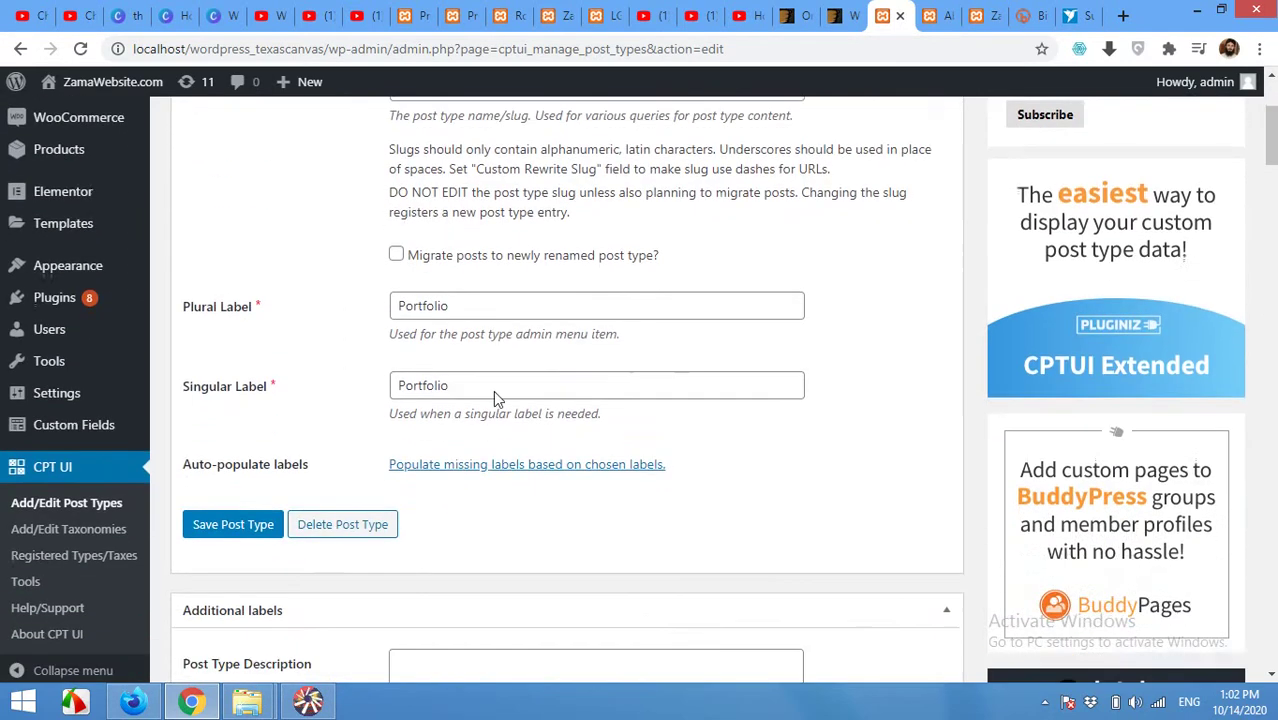
{"action": "scroll", "coordinate": [493, 398], "scroll_direction": "down", "scroll_amount": 2}
{"action": "scroll", "coordinate": [510, 237], "scroll_direction": "down", "scroll_amount": 1}
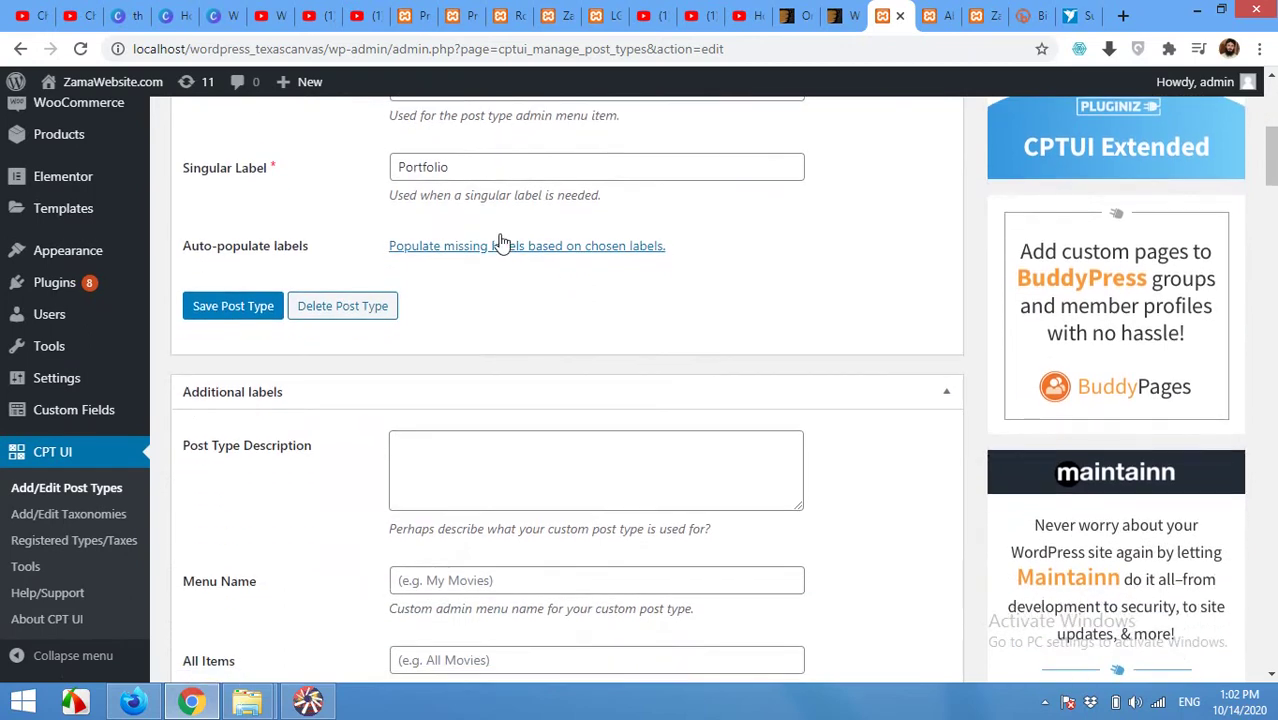
{"action": "scroll", "coordinate": [205, 452], "scroll_direction": "down", "scroll_amount": 2}
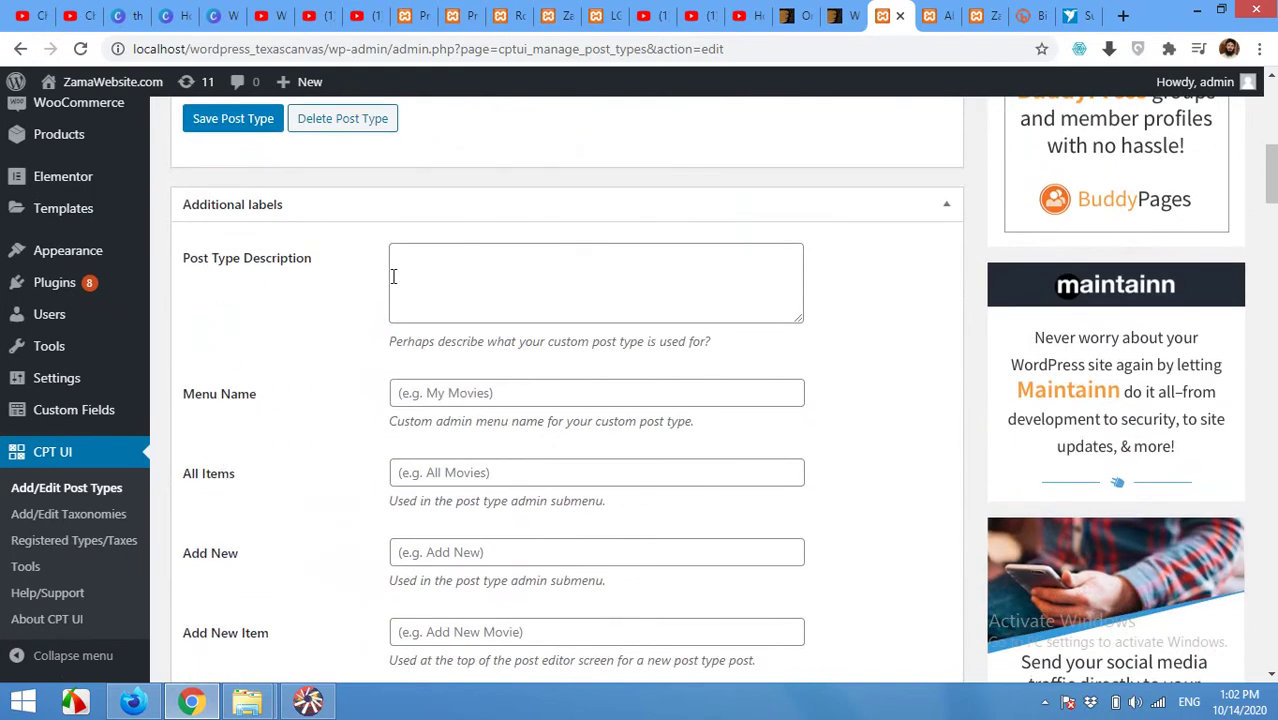
{"action": "left_click", "coordinate": [448, 278]}
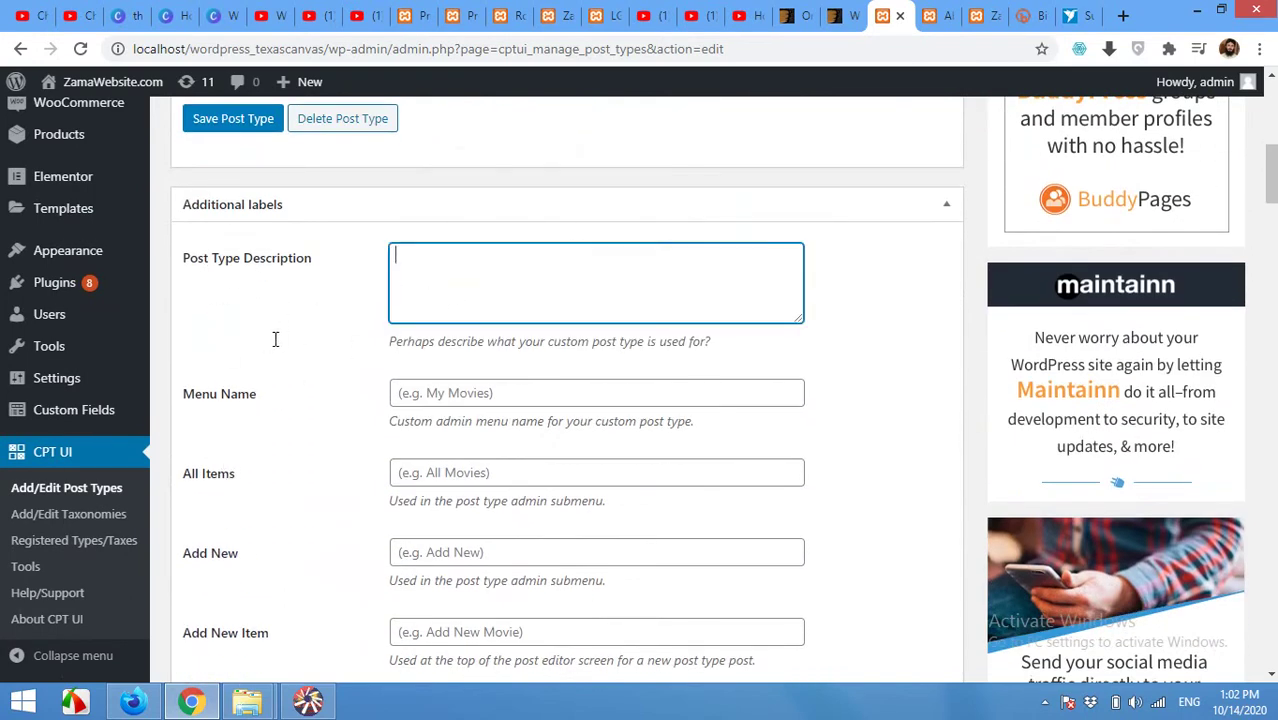
Set the Portfolio post type's All Items label to "Porfolio items" and its Add New label to "Add Portfolio".
{"action": "scroll", "coordinate": [270, 340], "scroll_direction": "down", "scroll_amount": 1}
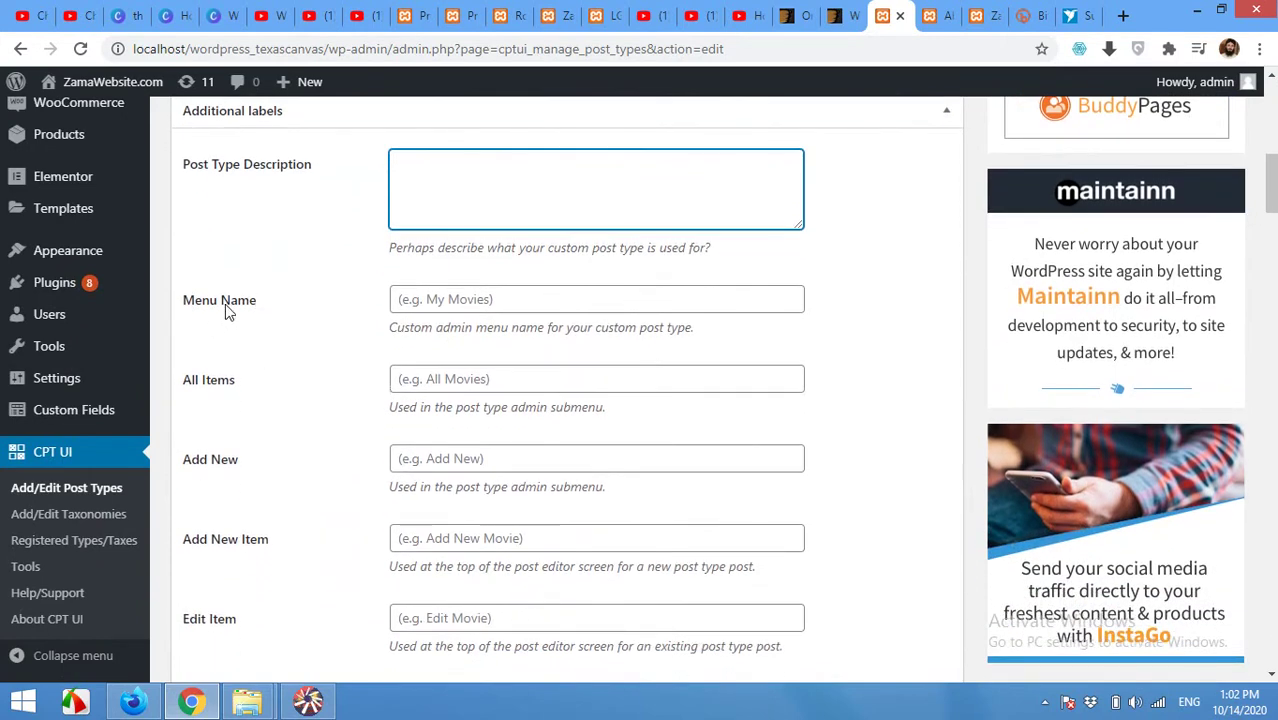
{"action": "left_click", "coordinate": [433, 300]}
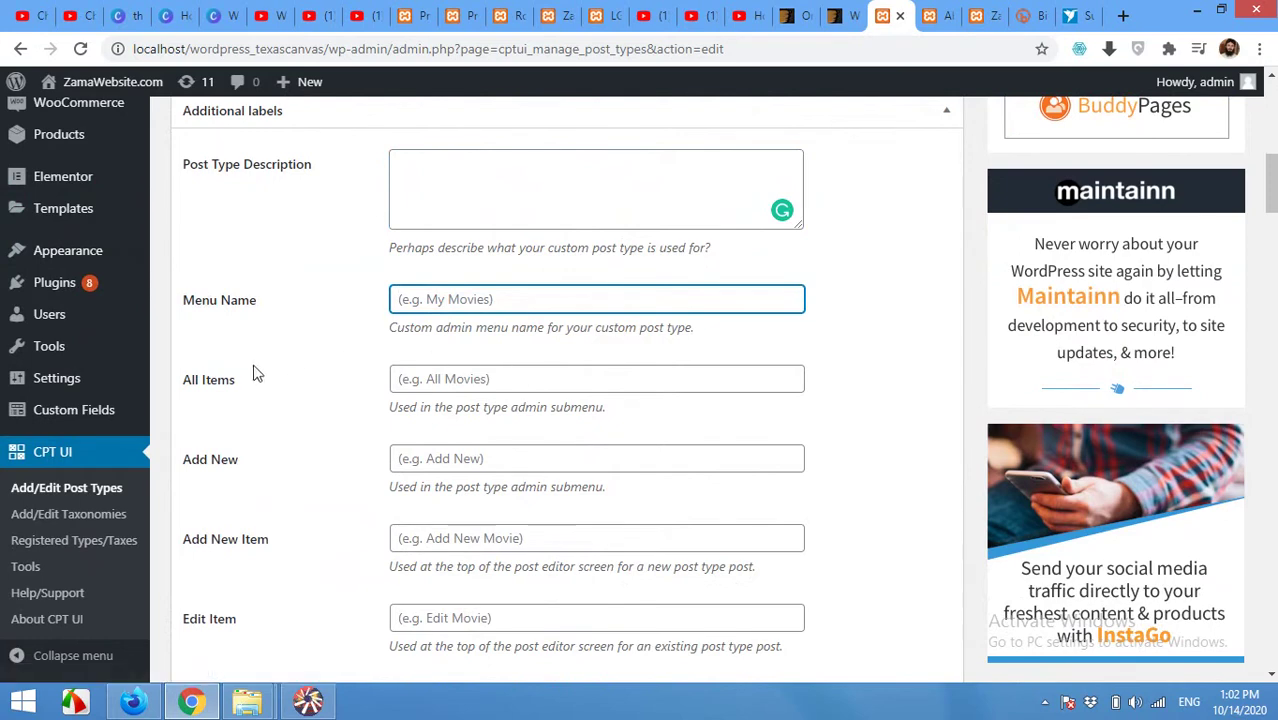
{"action": "left_click", "coordinate": [464, 388]}
{"action": "type", "text": "P"}
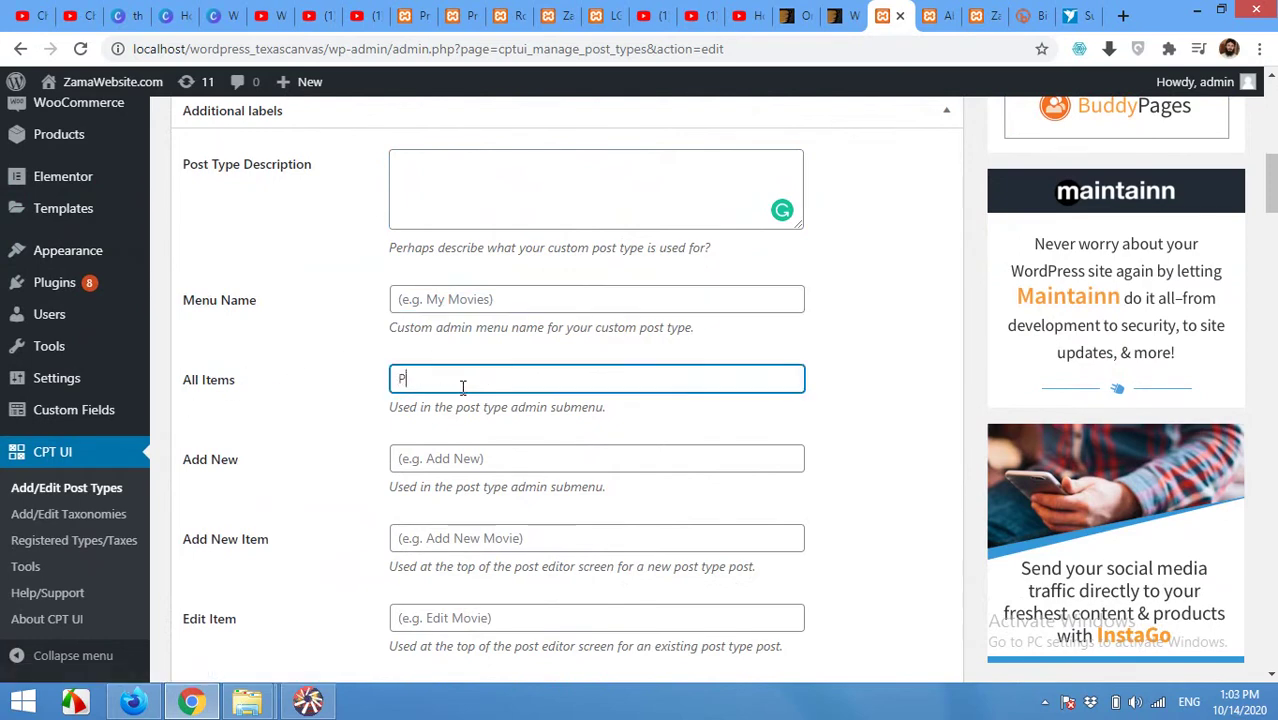
{"action": "type", "text": "orfolio items"}
{"action": "left_click", "coordinate": [447, 460]}
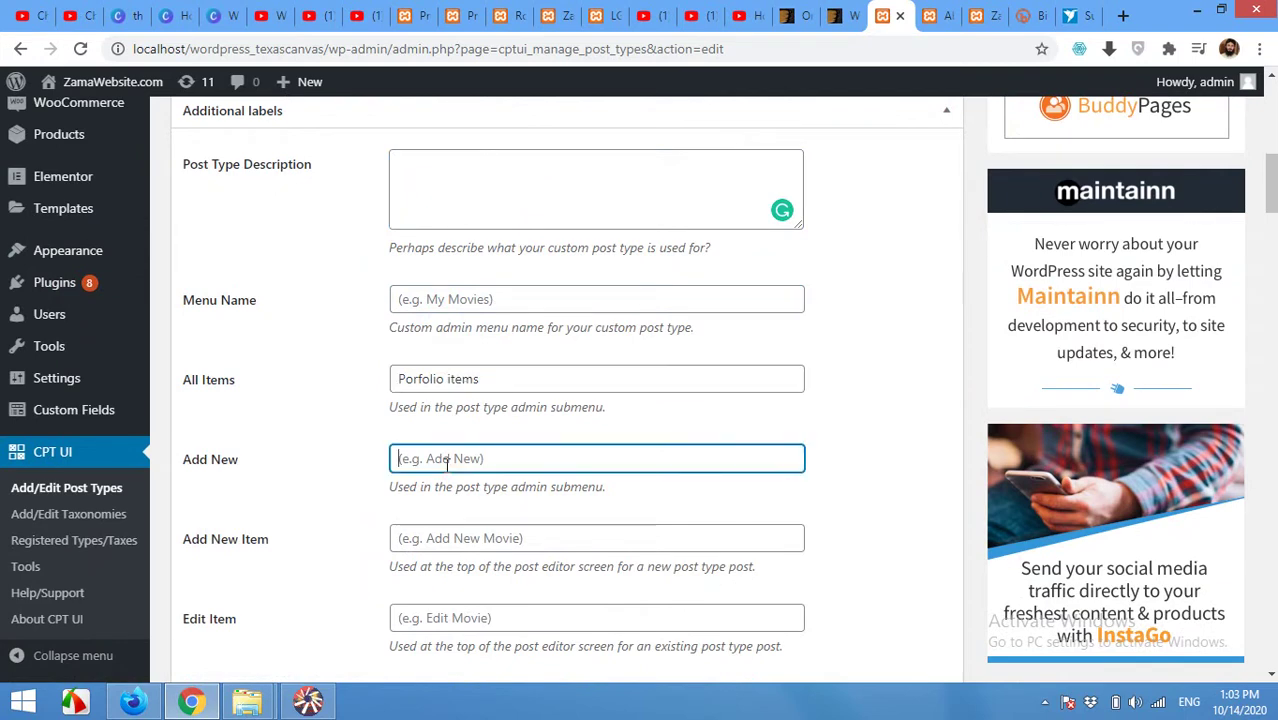
{"action": "type", "text": "Portfoli"}
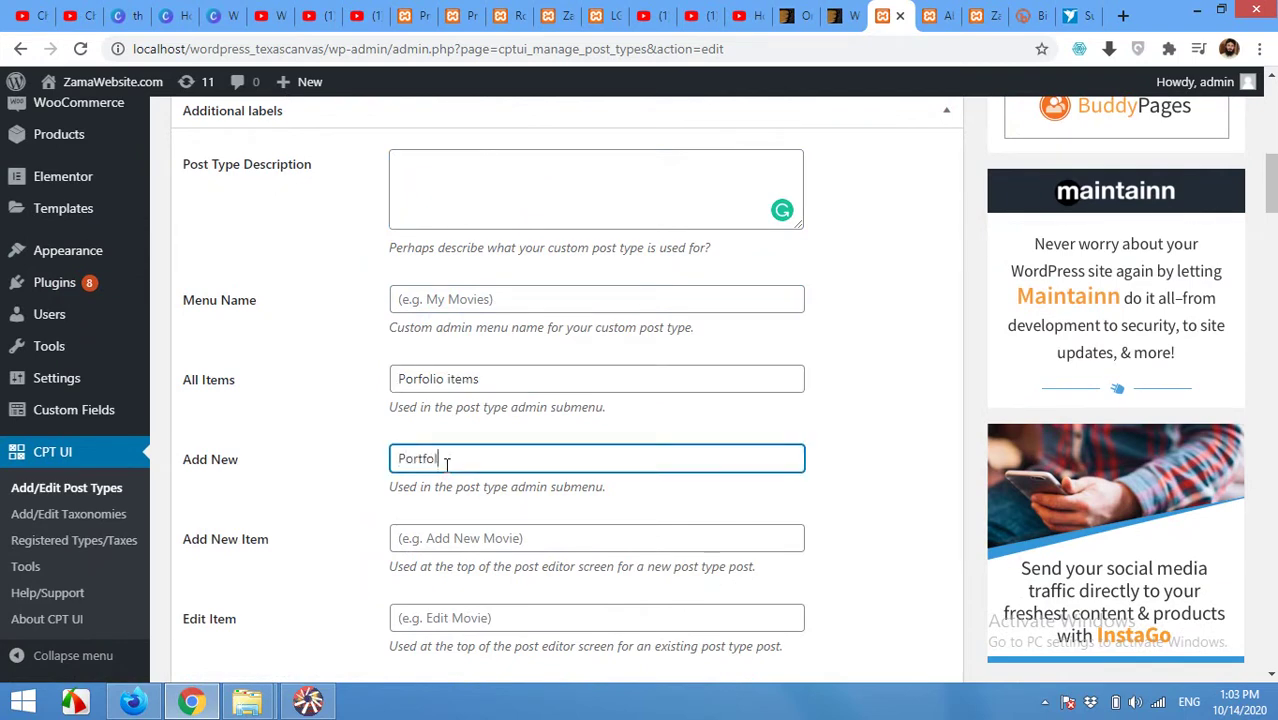
{"action": "key", "text": "ctrl+a"}
{"action": "type", "text": "Add Por"}
Review the remaining additional labels and settings of the Portfolio post type, and save it.
{"action": "scroll", "coordinate": [438, 526], "scroll_direction": "down", "scroll_amount": 2}
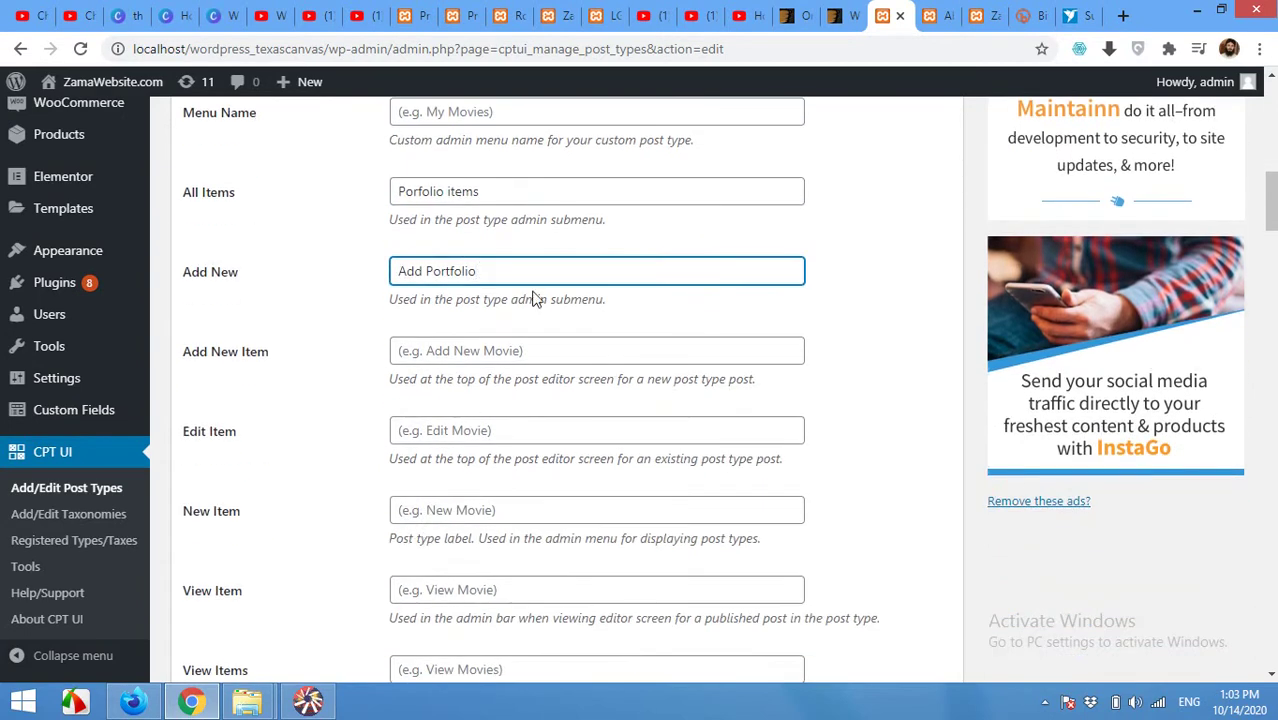
{"action": "scroll", "coordinate": [437, 540], "scroll_direction": "down", "scroll_amount": 2}
{"action": "scroll", "coordinate": [435, 544], "scroll_direction": "down", "scroll_amount": 7}
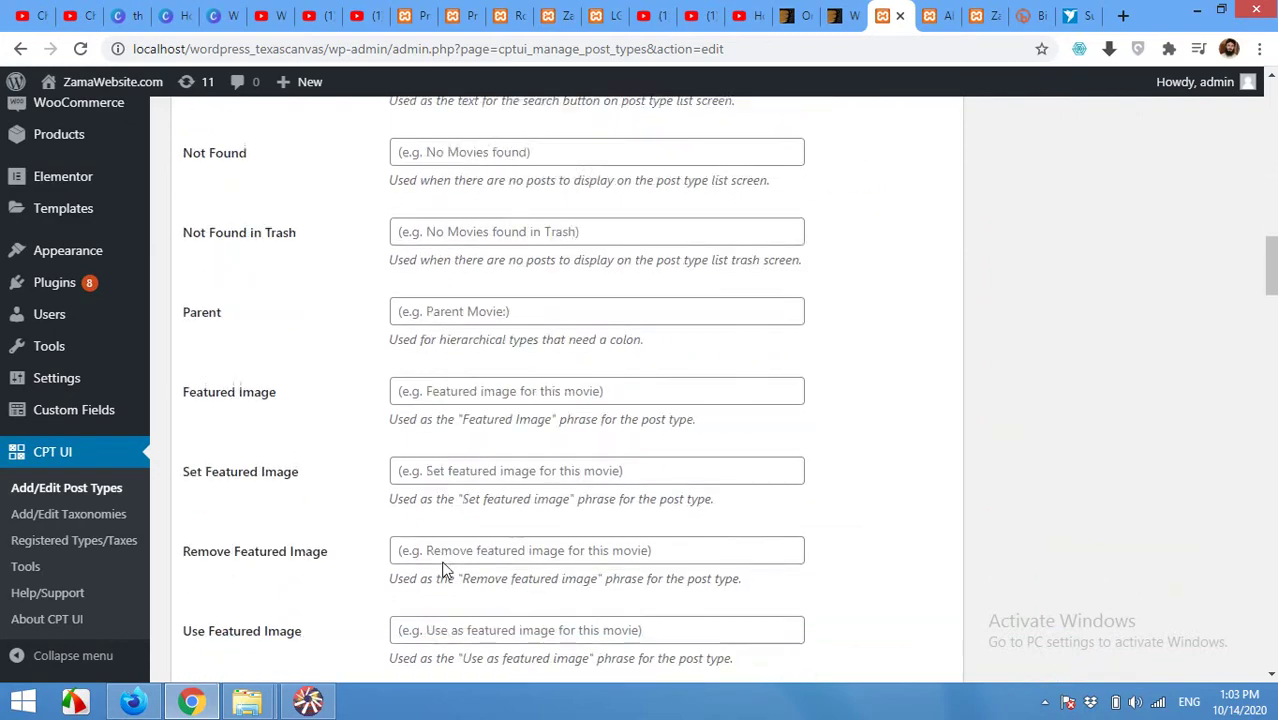
{"action": "scroll", "coordinate": [343, 463], "scroll_direction": "down", "scroll_amount": 14}
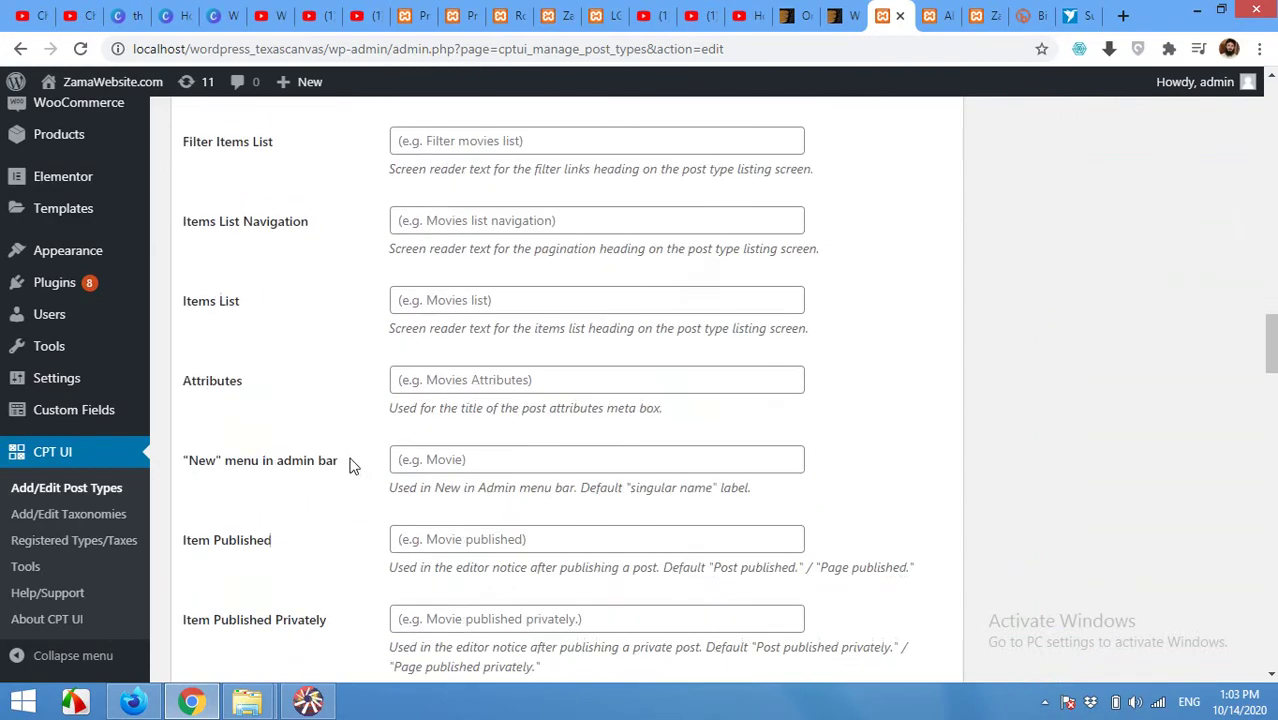
{"action": "scroll", "coordinate": [343, 468], "scroll_direction": "down", "scroll_amount": 3}
{"action": "scroll", "coordinate": [342, 468], "scroll_direction": "up", "scroll_amount": 20}
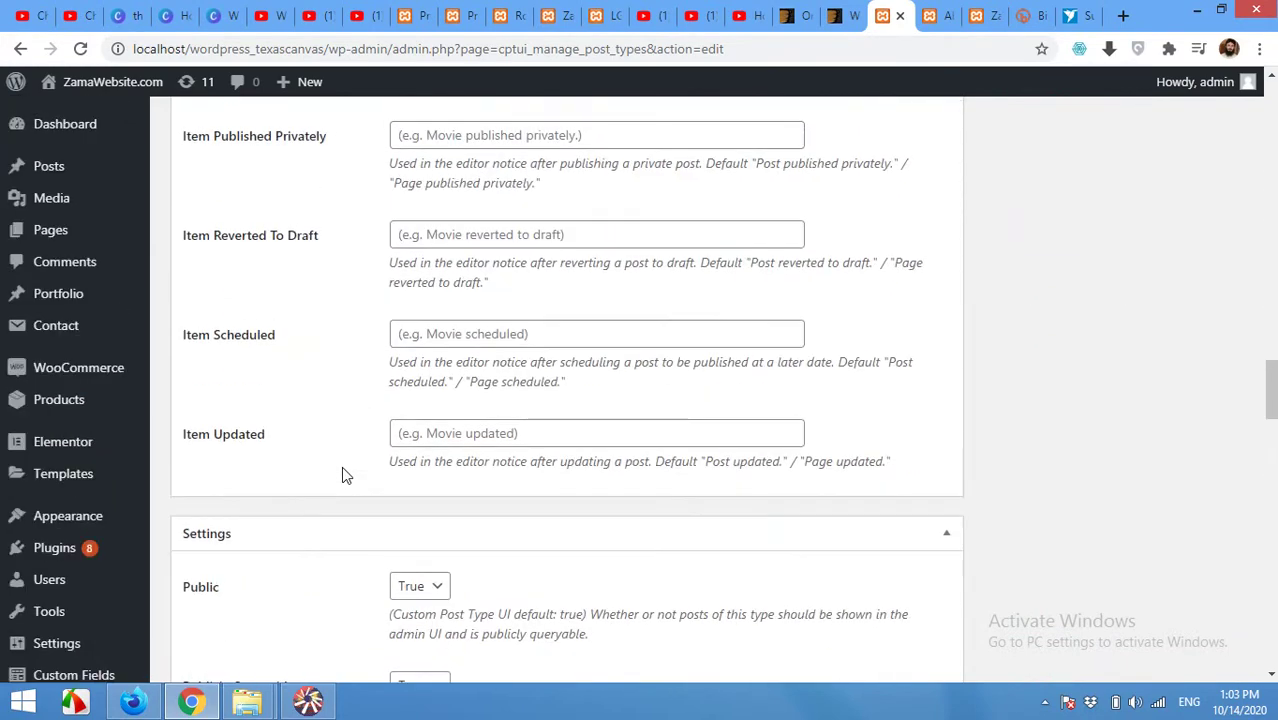
{"action": "scroll", "coordinate": [341, 468], "scroll_direction": "up", "scroll_amount": 13}
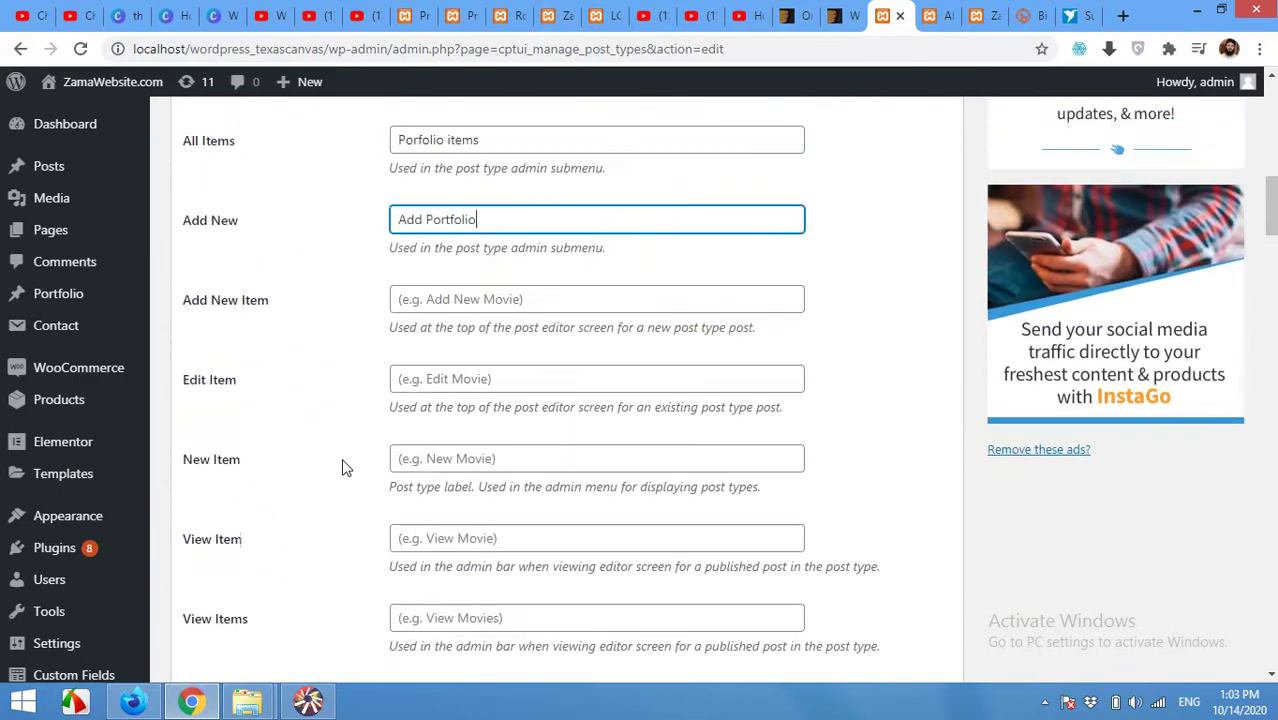
{"action": "scroll", "coordinate": [318, 460], "scroll_direction": "down", "scroll_amount": 20}
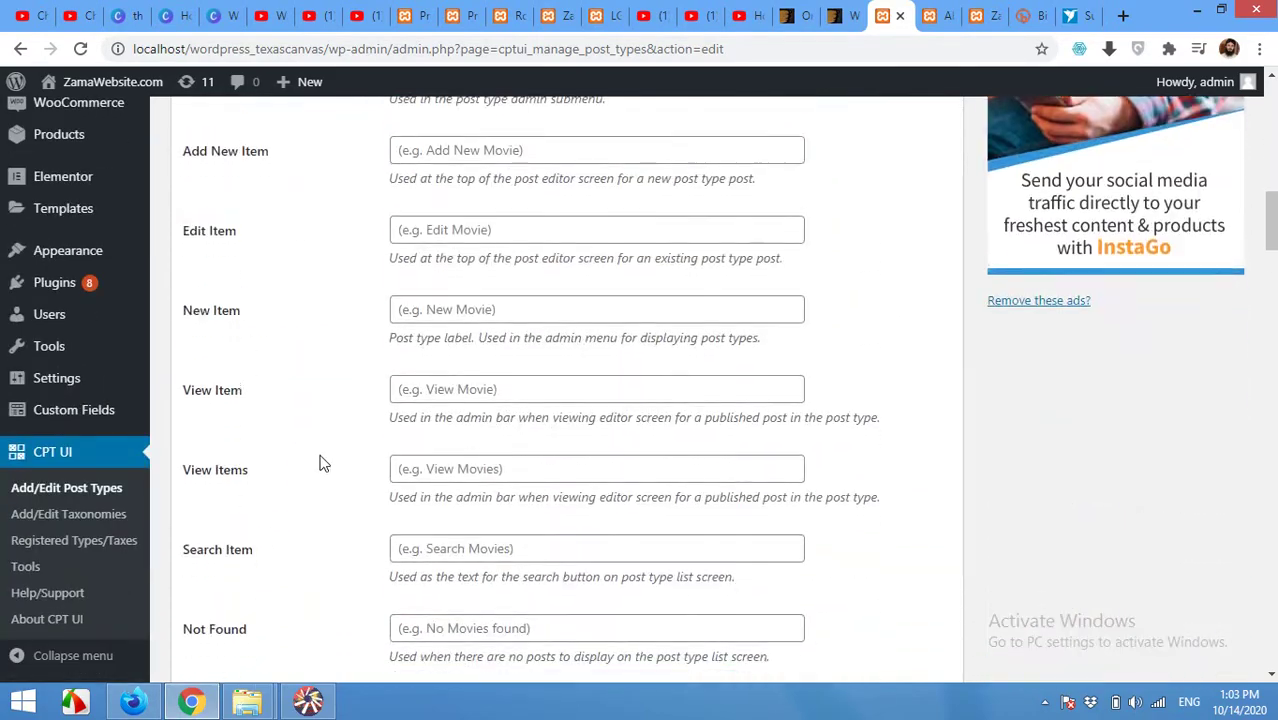
{"action": "scroll", "coordinate": [322, 472], "scroll_direction": "down", "scroll_amount": 15}
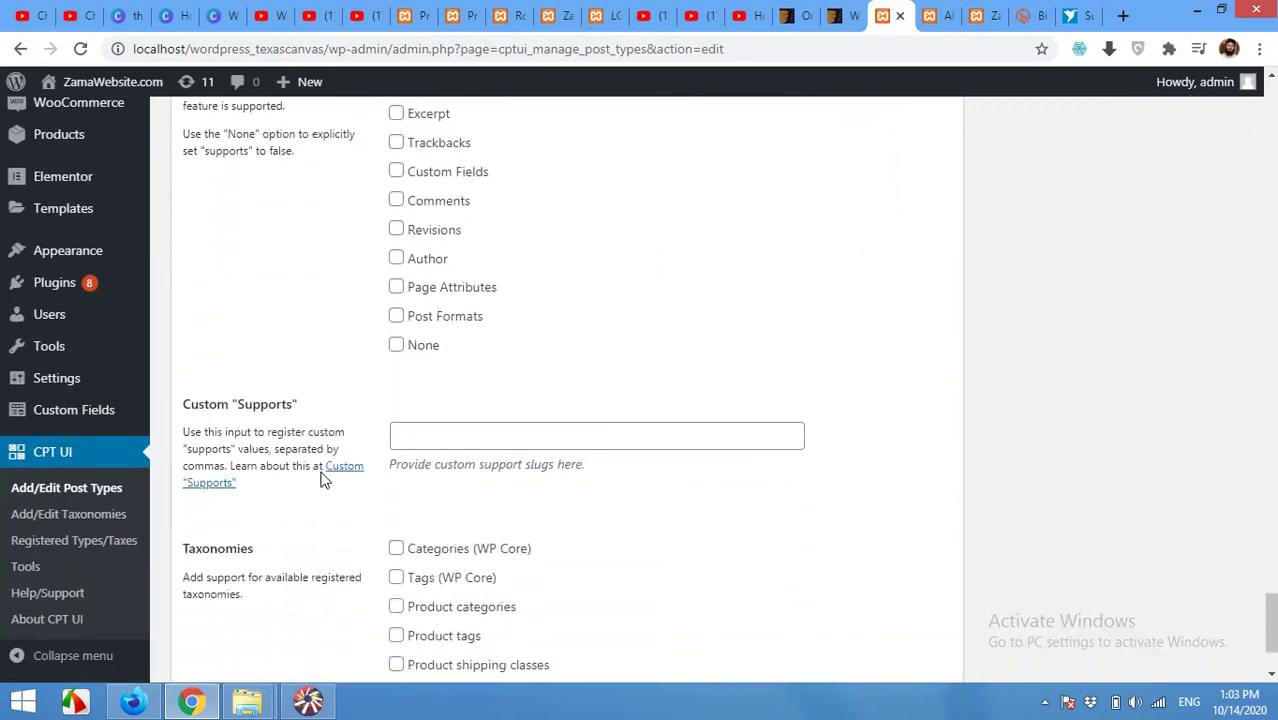
{"action": "left_click", "coordinate": [234, 598]}
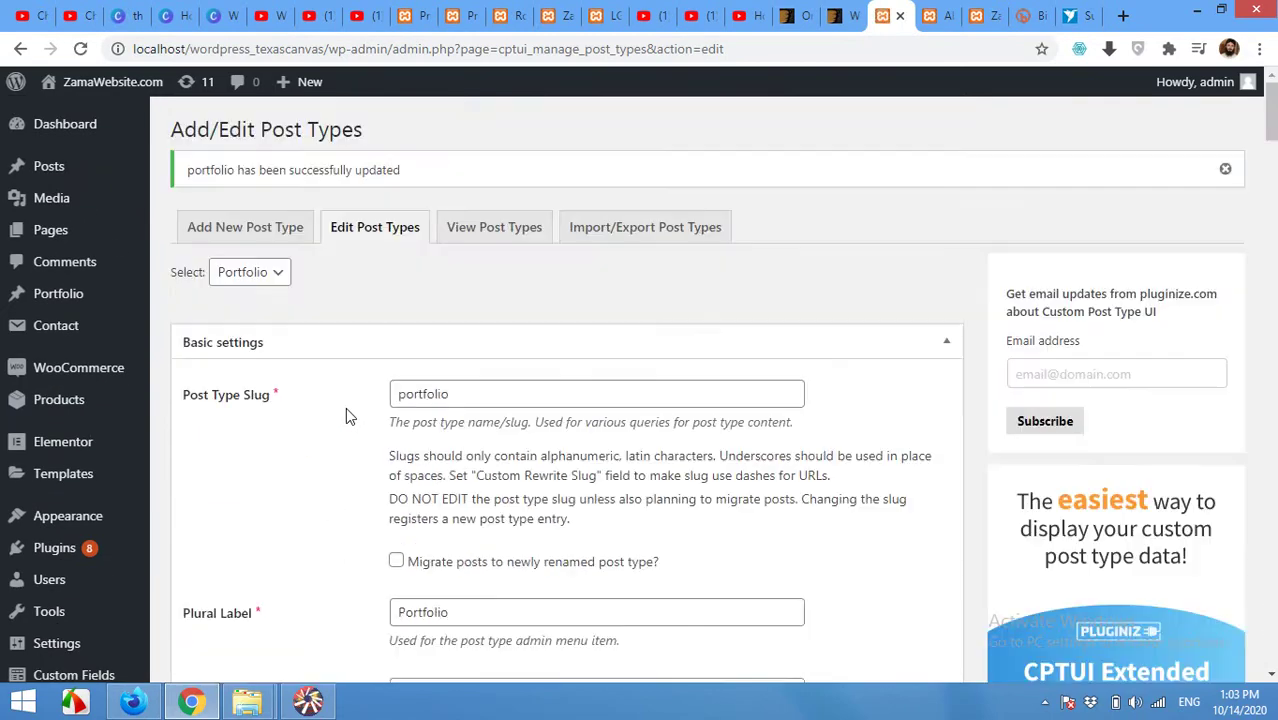
Start a new item from the Portfolio items list and examine its editor and publishing settings.
{"action": "mouse_move", "coordinate": [62, 300]}
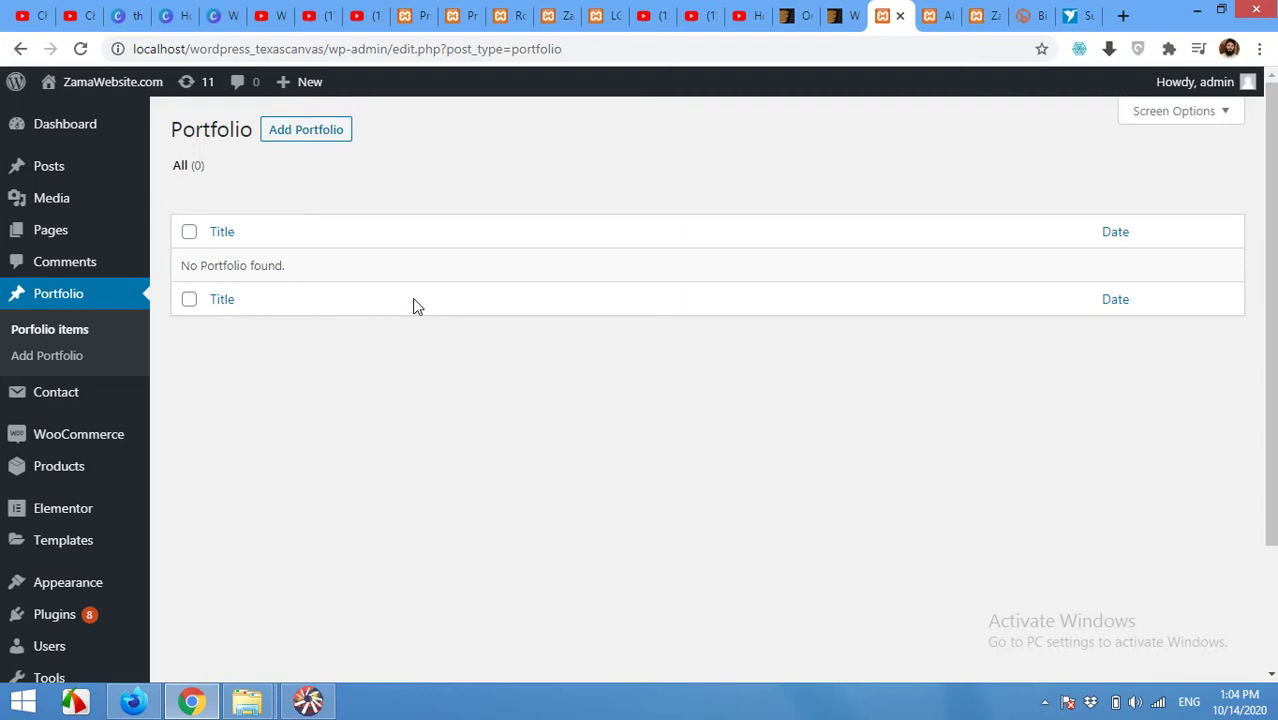
{"action": "left_click", "coordinate": [308, 138]}
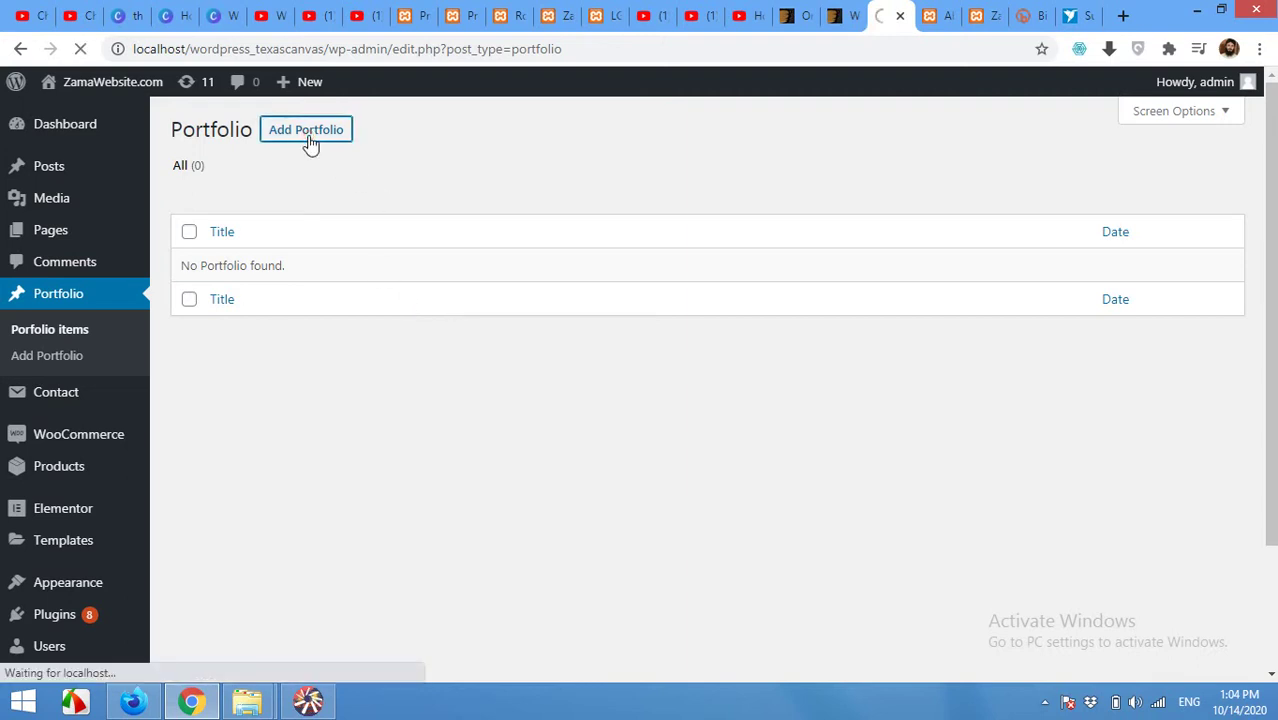
{"action": "scroll", "coordinate": [679, 282], "scroll_direction": "down", "scroll_amount": 2}
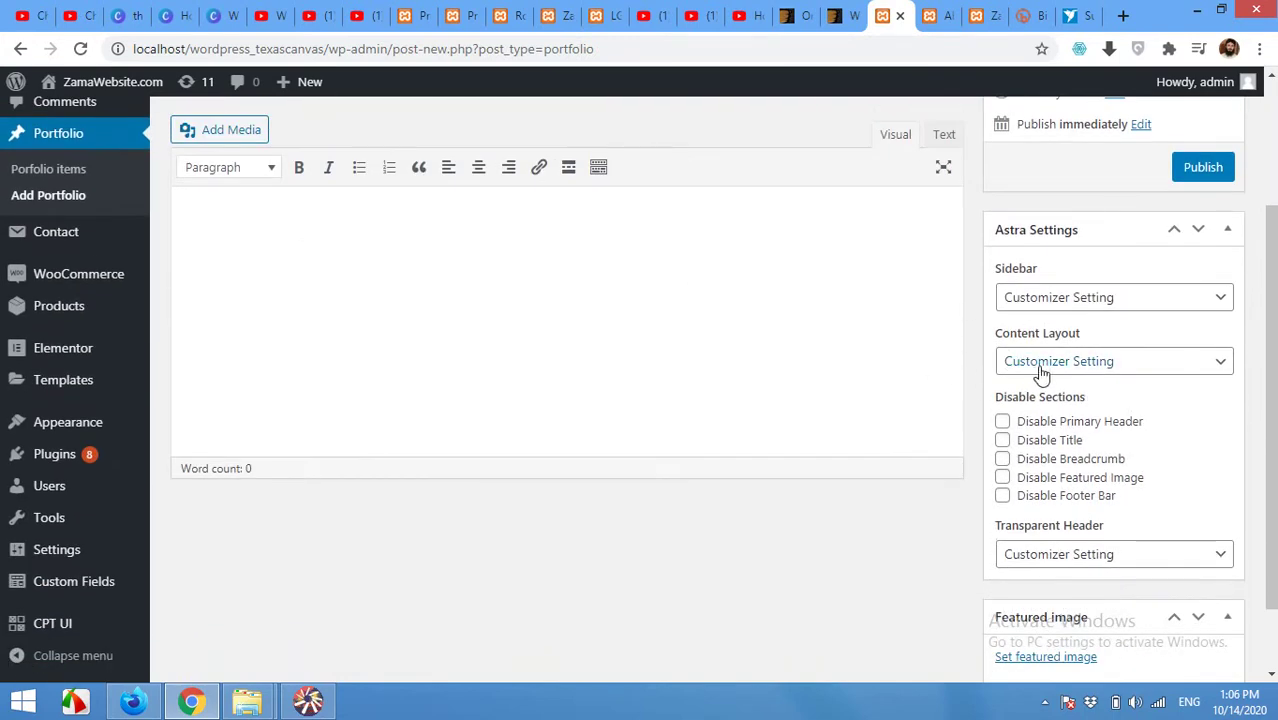
{"action": "scroll", "coordinate": [1046, 360], "scroll_direction": "down", "scroll_amount": 1}
{"action": "scroll", "coordinate": [1000, 515], "scroll_direction": "up", "scroll_amount": 2}
{"action": "scroll", "coordinate": [923, 498], "scroll_direction": "up", "scroll_amount": 1}
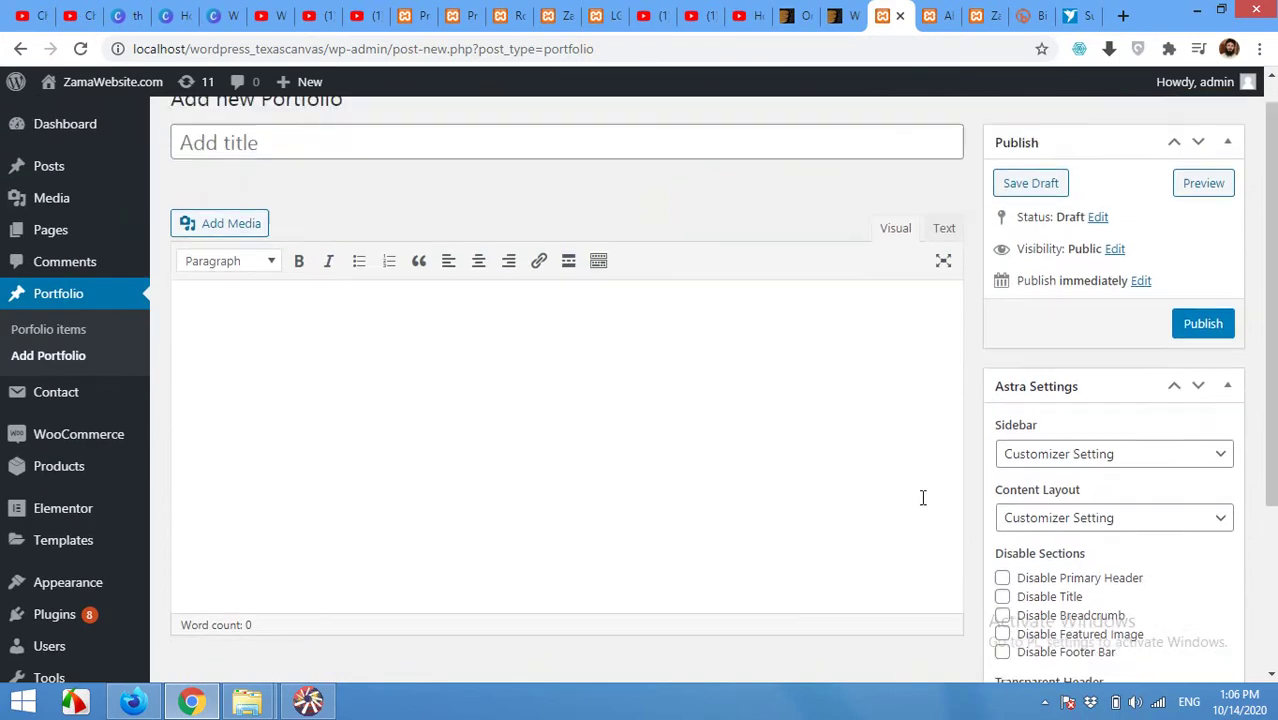
{"action": "scroll", "coordinate": [80, 537], "scroll_direction": "down", "scroll_amount": 3}
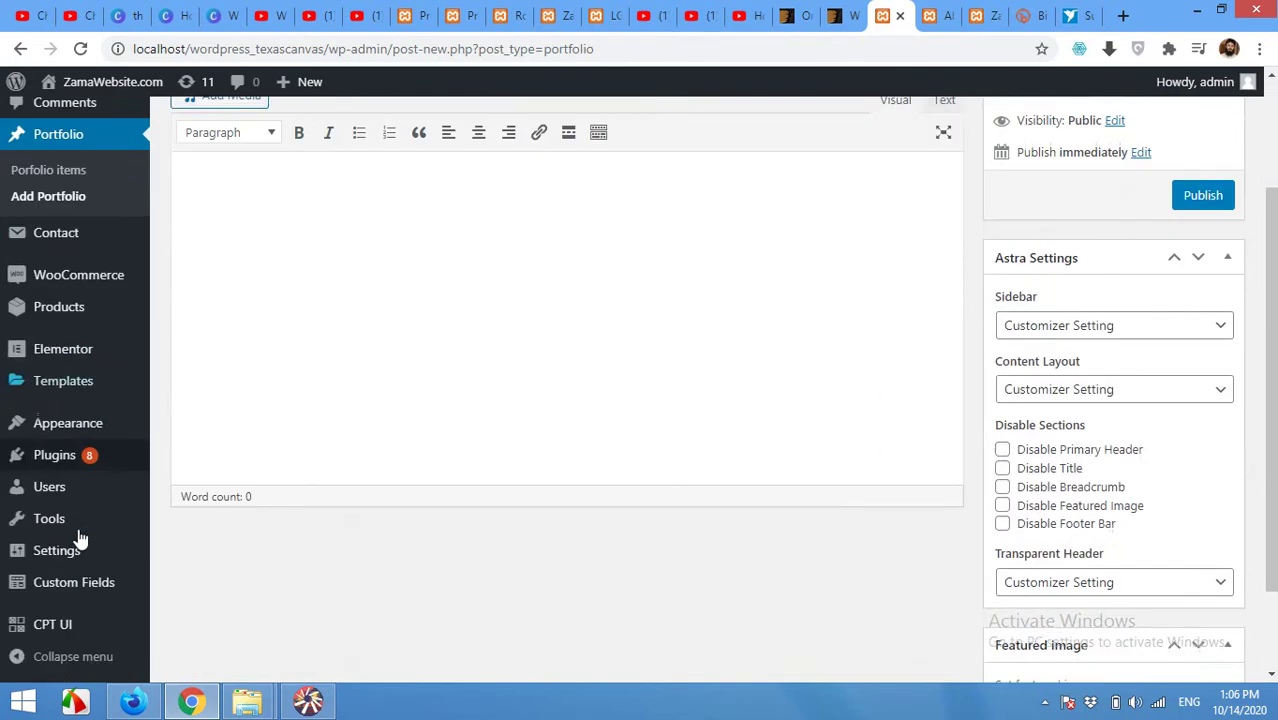
Open the Custom Post Type UI taxonomy form in a separate tab and set the taxonomy slug to "porfolio_cat".
{"action": "mouse_move", "coordinate": [55, 630]}
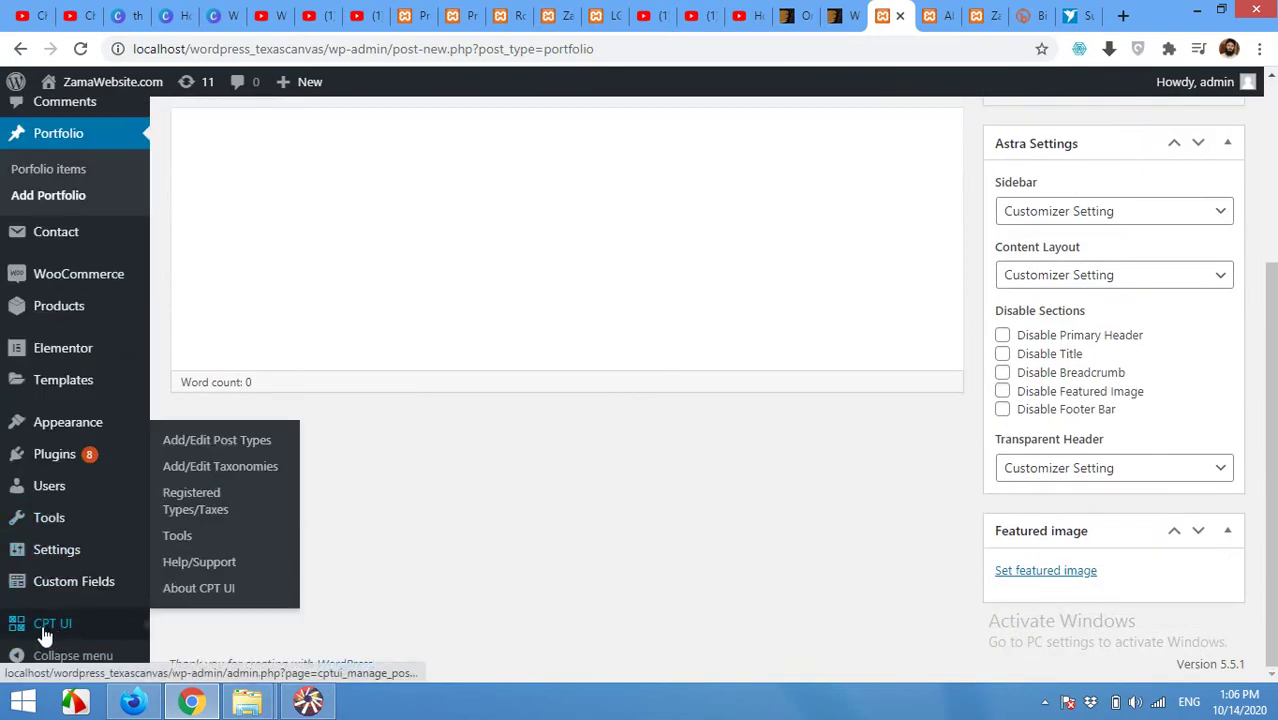
{"action": "right_click", "coordinate": [212, 465]}
{"action": "left_click", "coordinate": [235, 479]}
{"action": "left_click", "coordinate": [900, 15]}
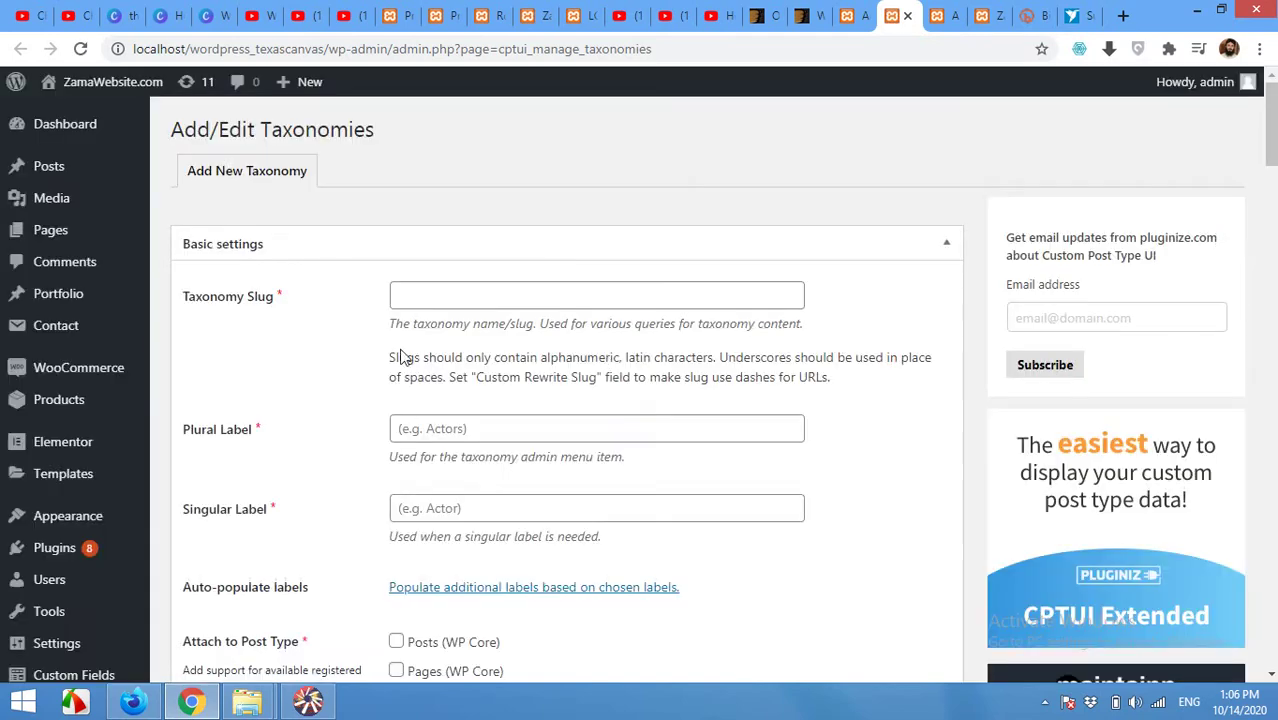
{"action": "left_click", "coordinate": [459, 297]}
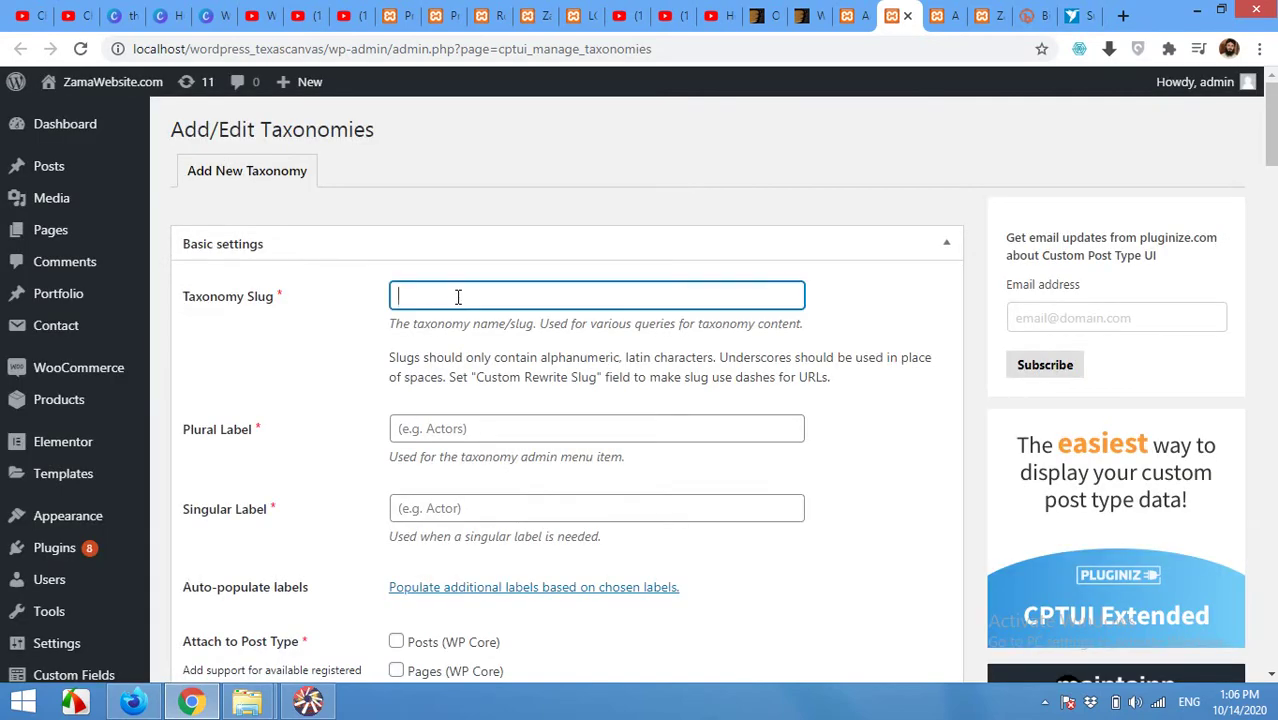
{"action": "type", "text": "porfolio"}
{"action": "key", "text": "BackSpace"}
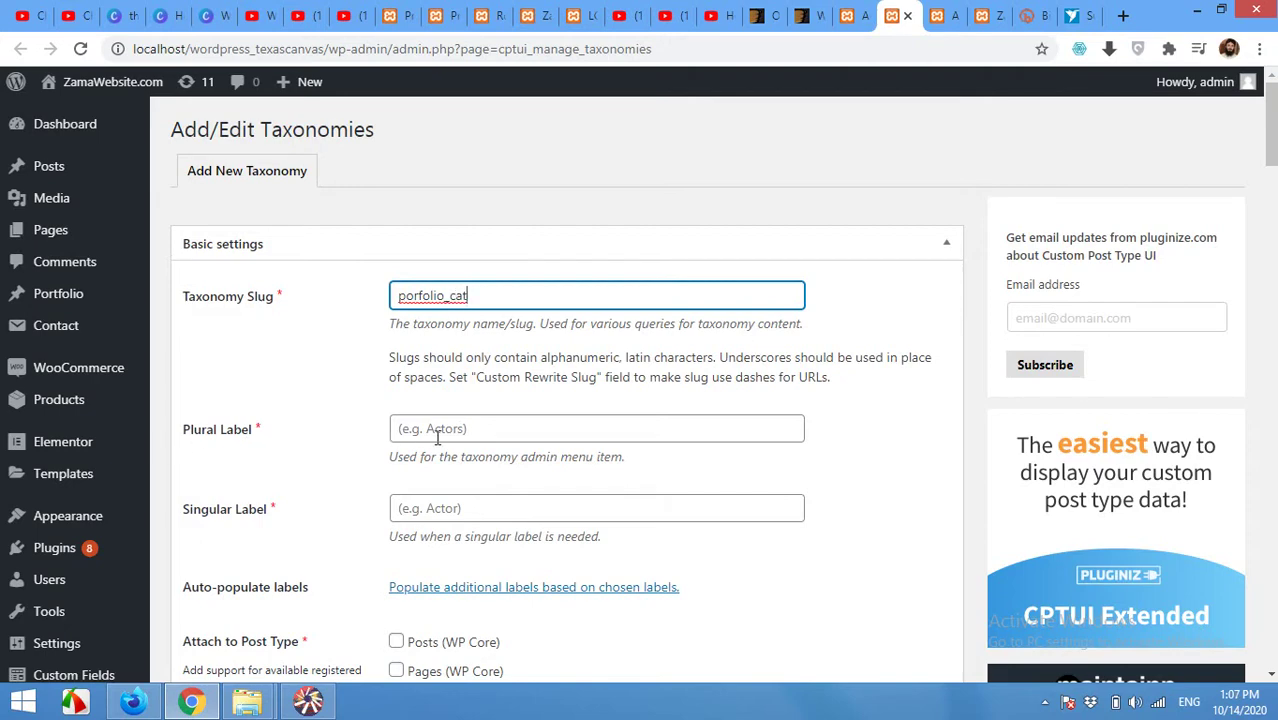
Set the new taxonomy's plural label to "Porfolio Category" with a capital P.
{"action": "scroll", "coordinate": [308, 492], "scroll_direction": "down", "scroll_amount": 1}
{"action": "scroll", "coordinate": [308, 492], "scroll_direction": "down", "scroll_amount": 2}
{"action": "left_click", "coordinate": [466, 241]}
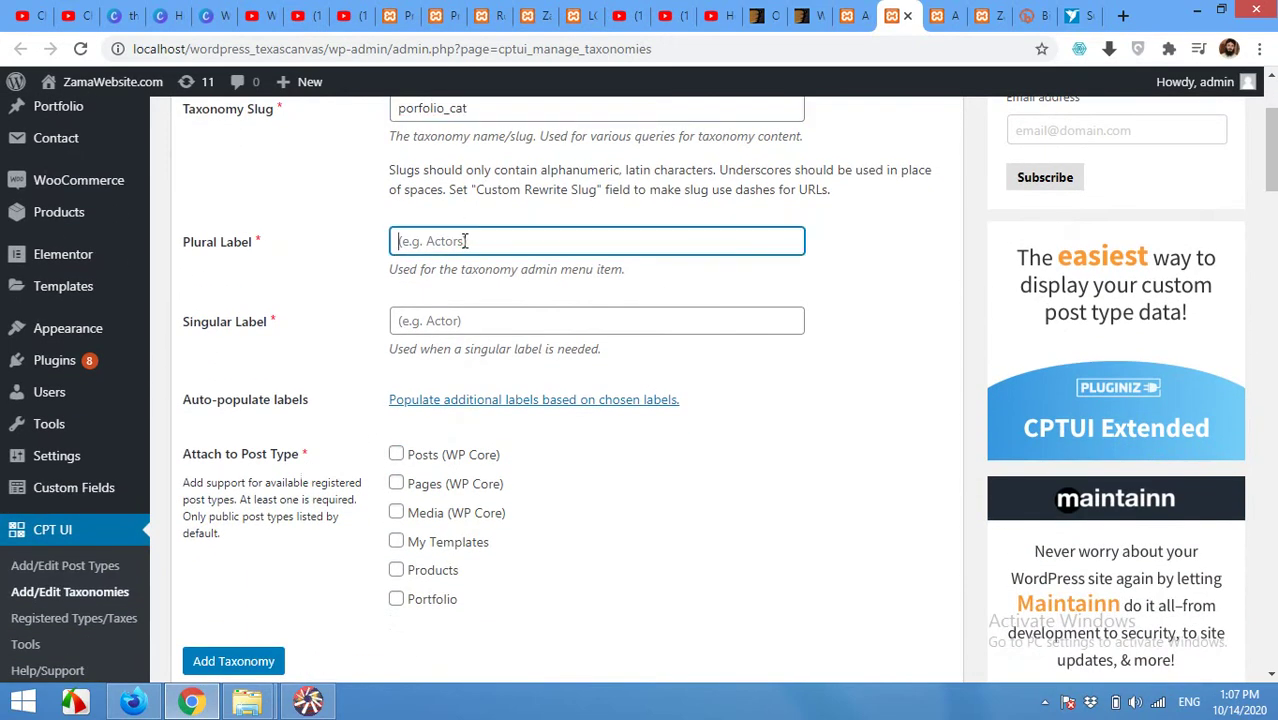
{"action": "type", "text": "porfolio Category"}
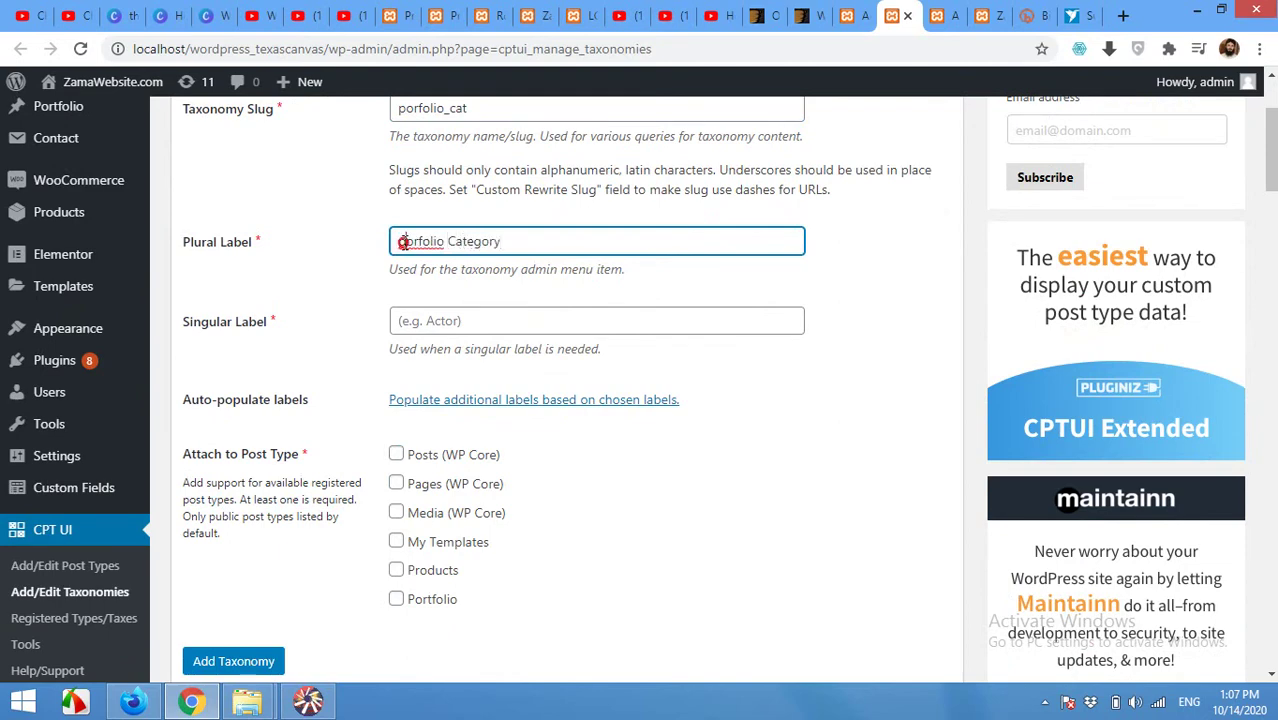
{"action": "left_click", "coordinate": [390, 242]}
{"action": "key", "text": "Delete"}
{"action": "type", "text": "P"}
Set the taxonomy's singular label to "Porfolio Category" and change its plural label to "Porfolio Categories".
{"action": "left_click", "coordinate": [430, 321]}
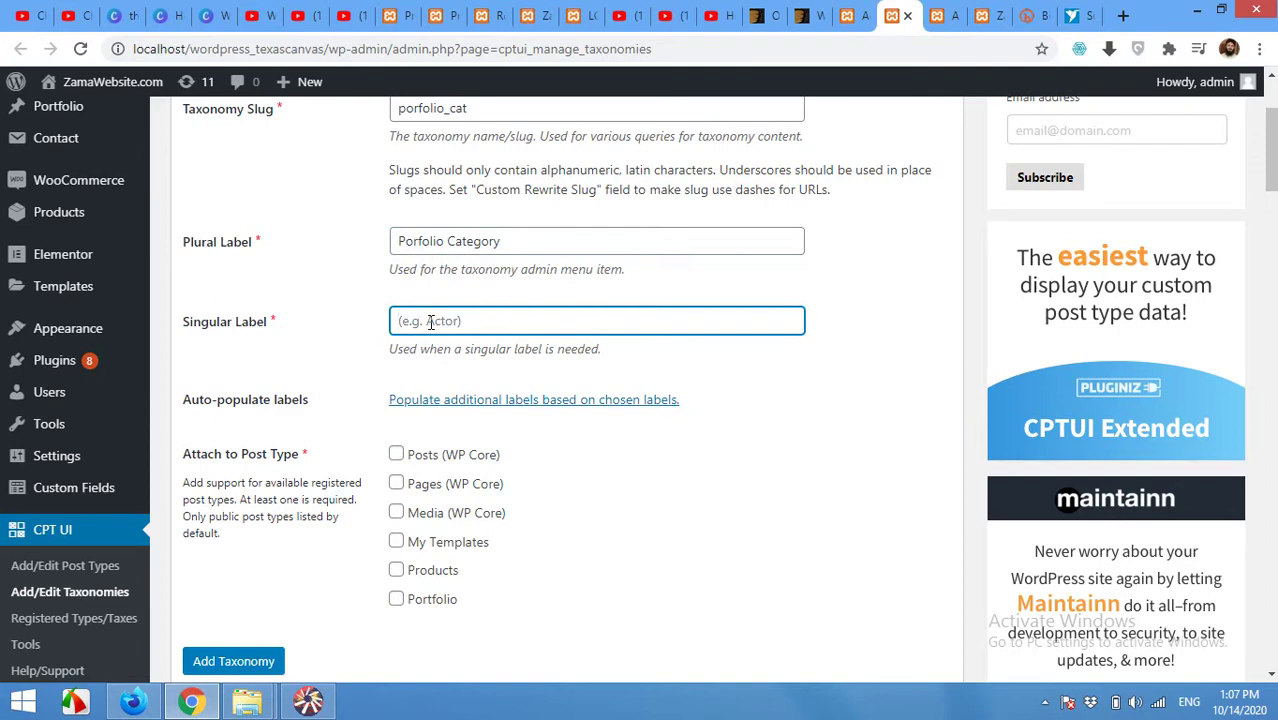
{"action": "type", "text": "P"}
{"action": "type", "text": "orfolio Cate"}
{"action": "type", "text": "g"}
{"action": "key", "text": "BackSpace"}
{"action": "type", "text": "ego"}
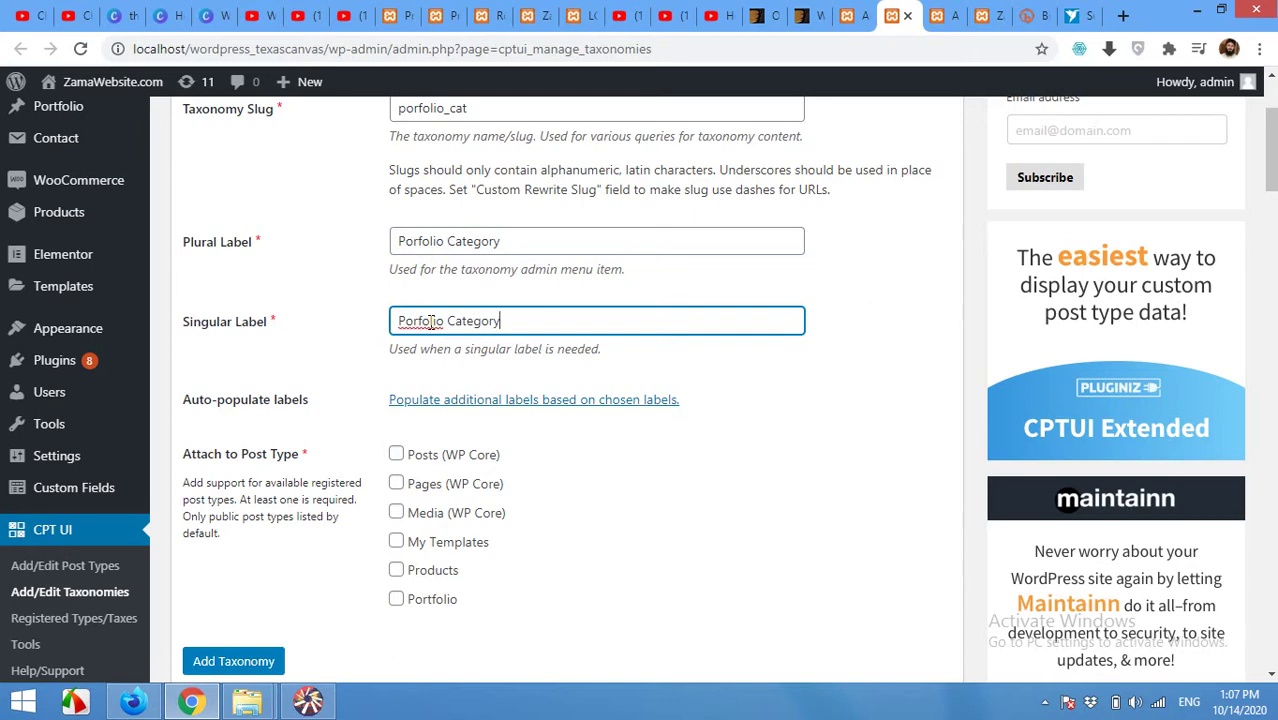
{"action": "left_click", "coordinate": [503, 241]}
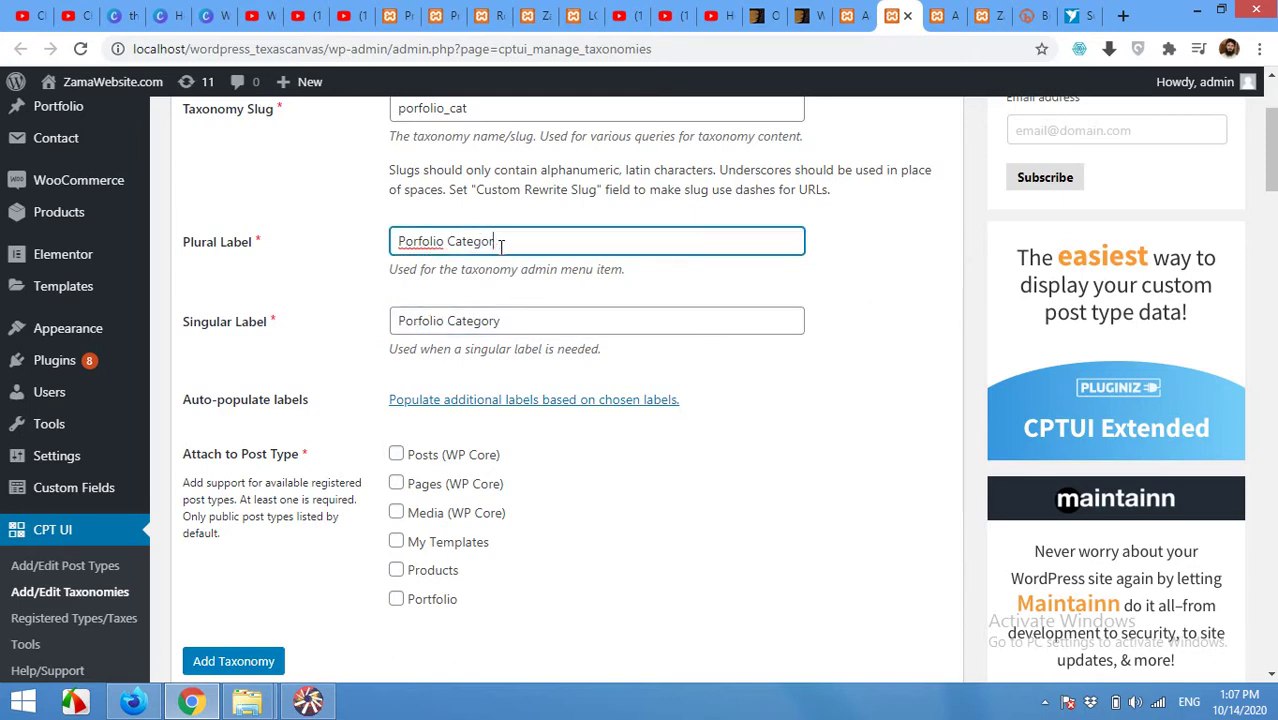
{"action": "type", "text": "ies"}
Attach the taxonomy to the Portfolio post type and add the taxonomy.
{"action": "scroll", "coordinate": [515, 347], "scroll_direction": "down", "scroll_amount": 1}
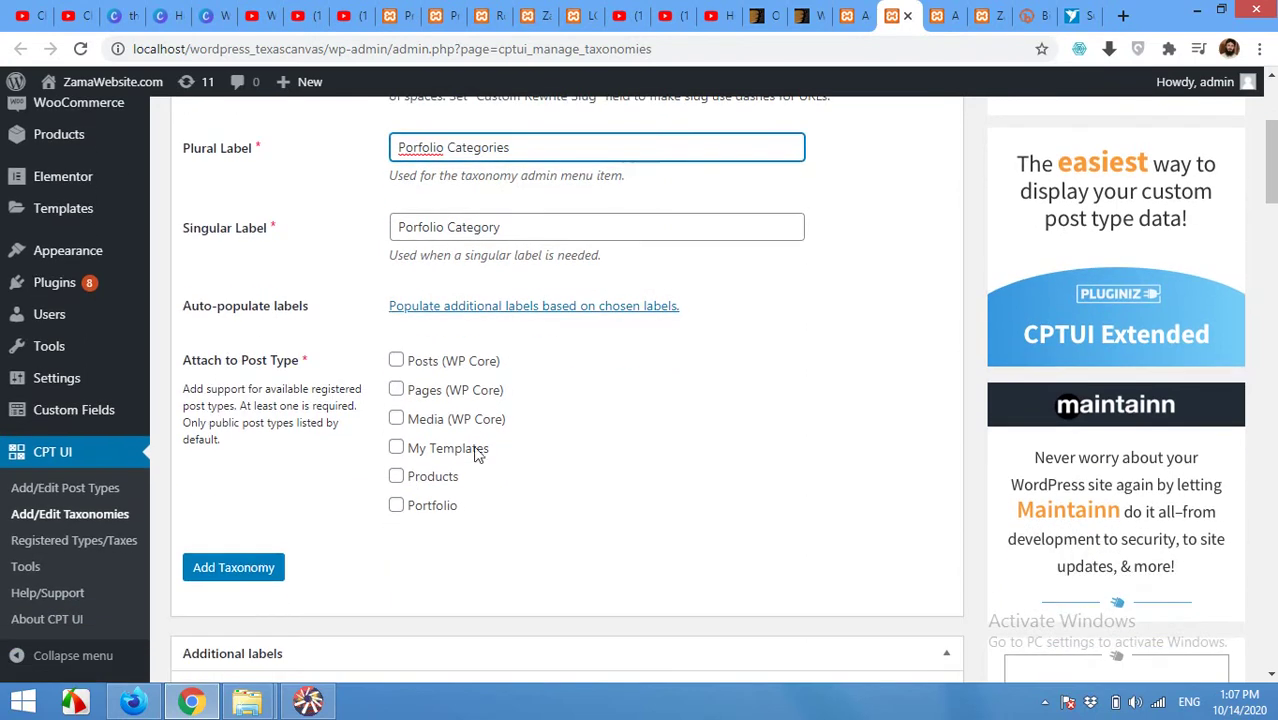
{"action": "left_click", "coordinate": [396, 506]}
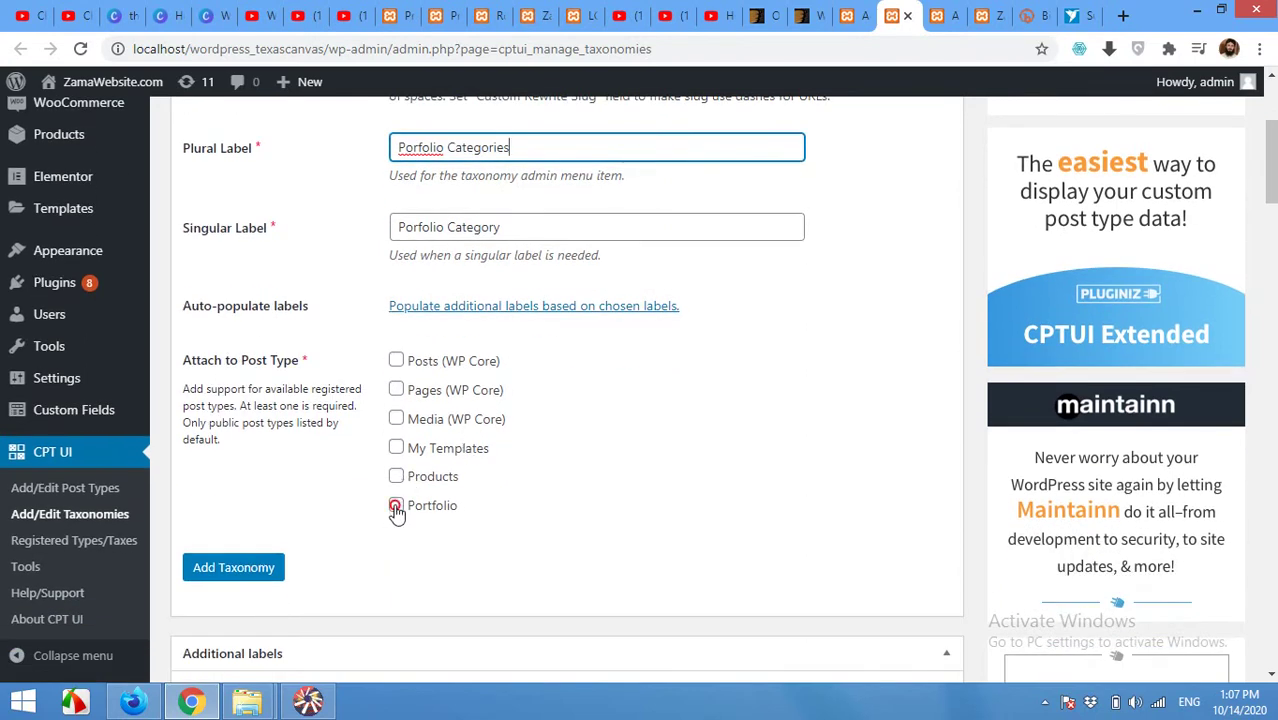
{"action": "left_click", "coordinate": [250, 577]}
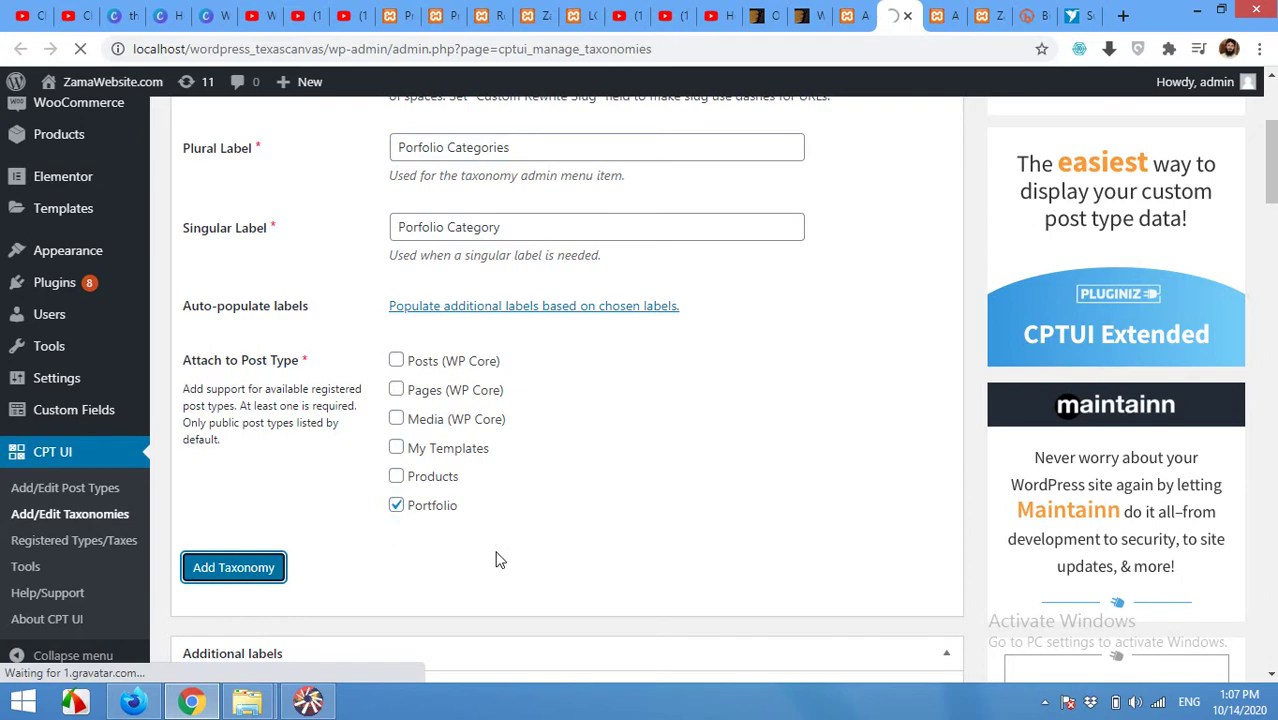
Return to the new Portfolio item, reload its editor, and examine the Porfolio Categories and featured image sections.
{"action": "key", "text": "ctrl+shift+Tab"}
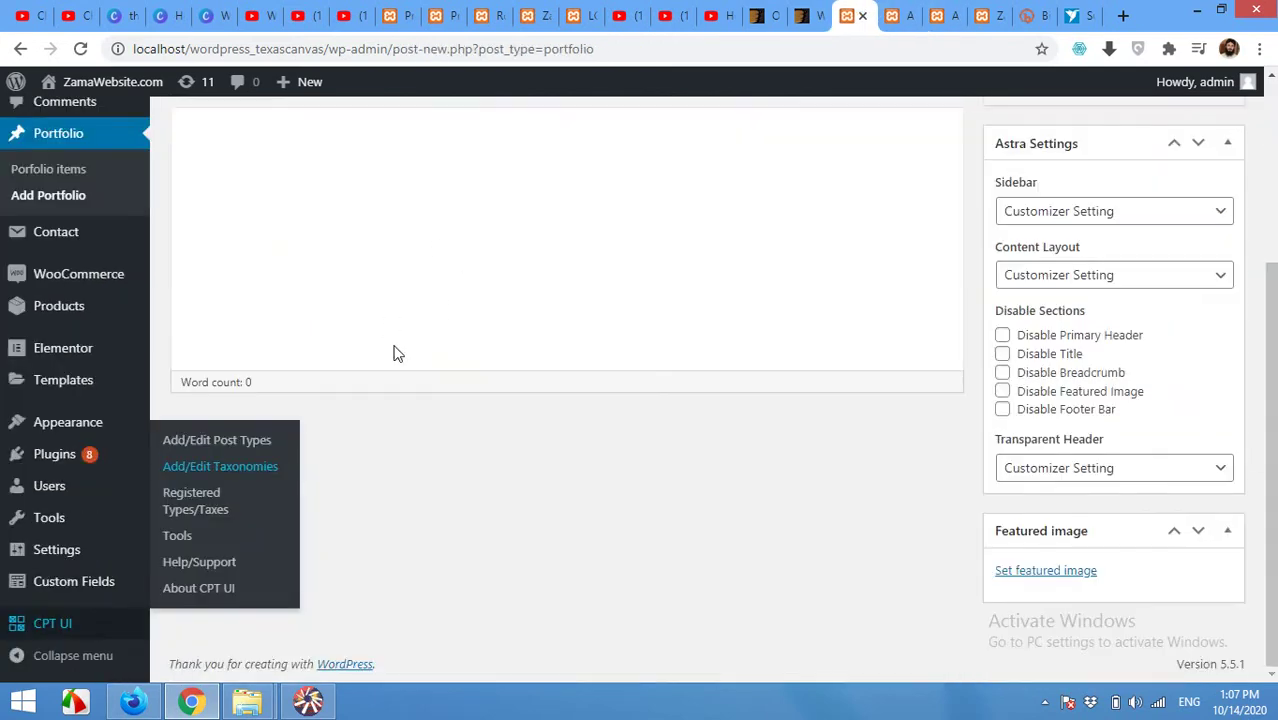
{"action": "scroll", "coordinate": [560, 415], "scroll_direction": "up", "scroll_amount": 3}
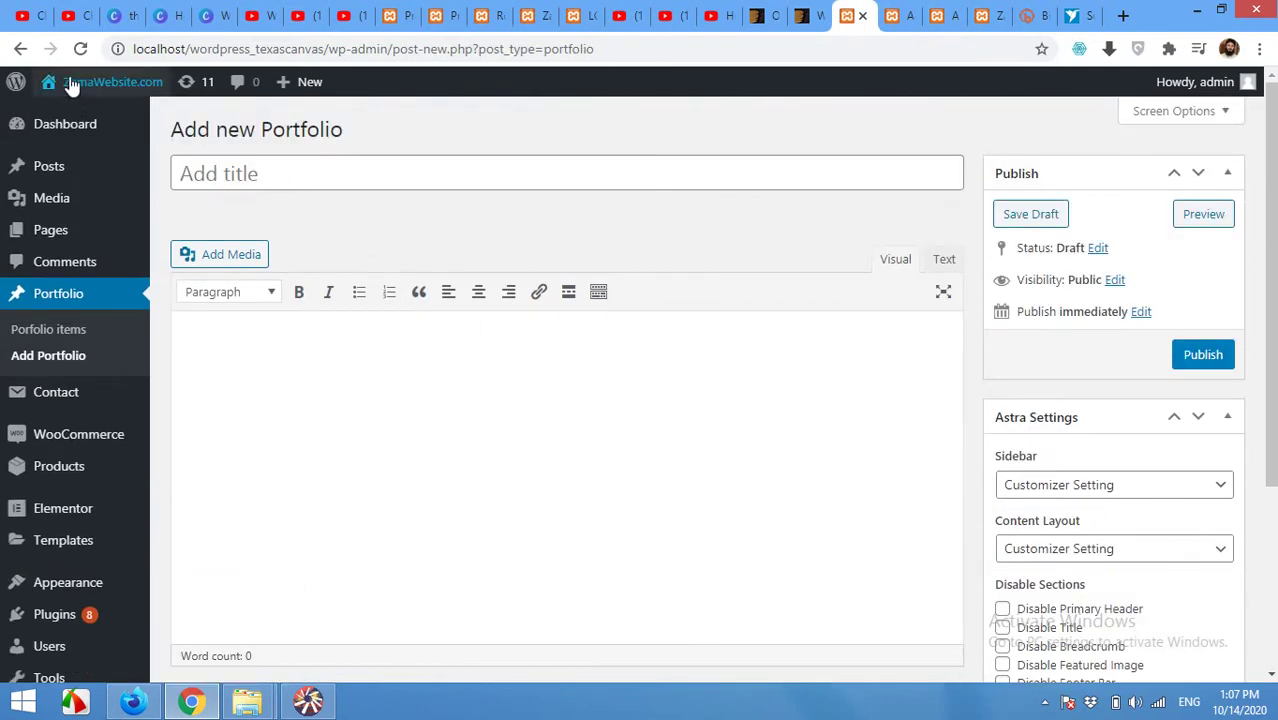
{"action": "left_click", "coordinate": [70, 84]}
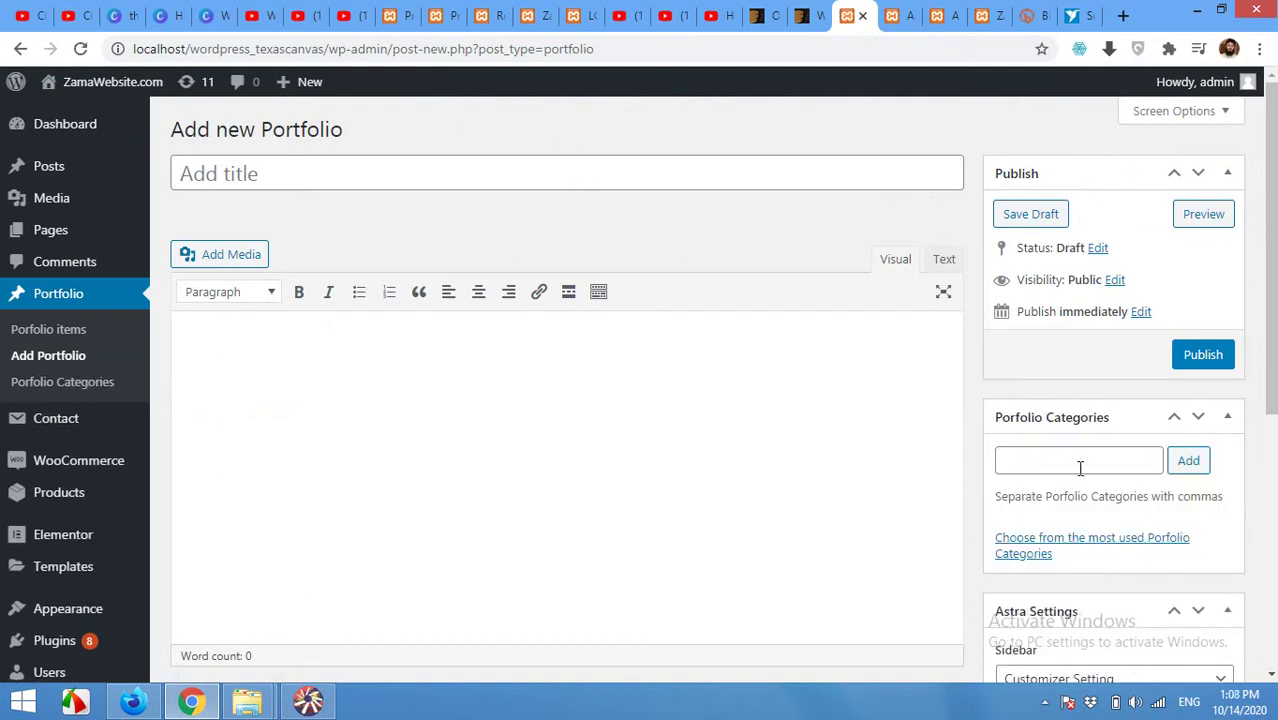
{"action": "left_click", "coordinate": [1053, 460]}
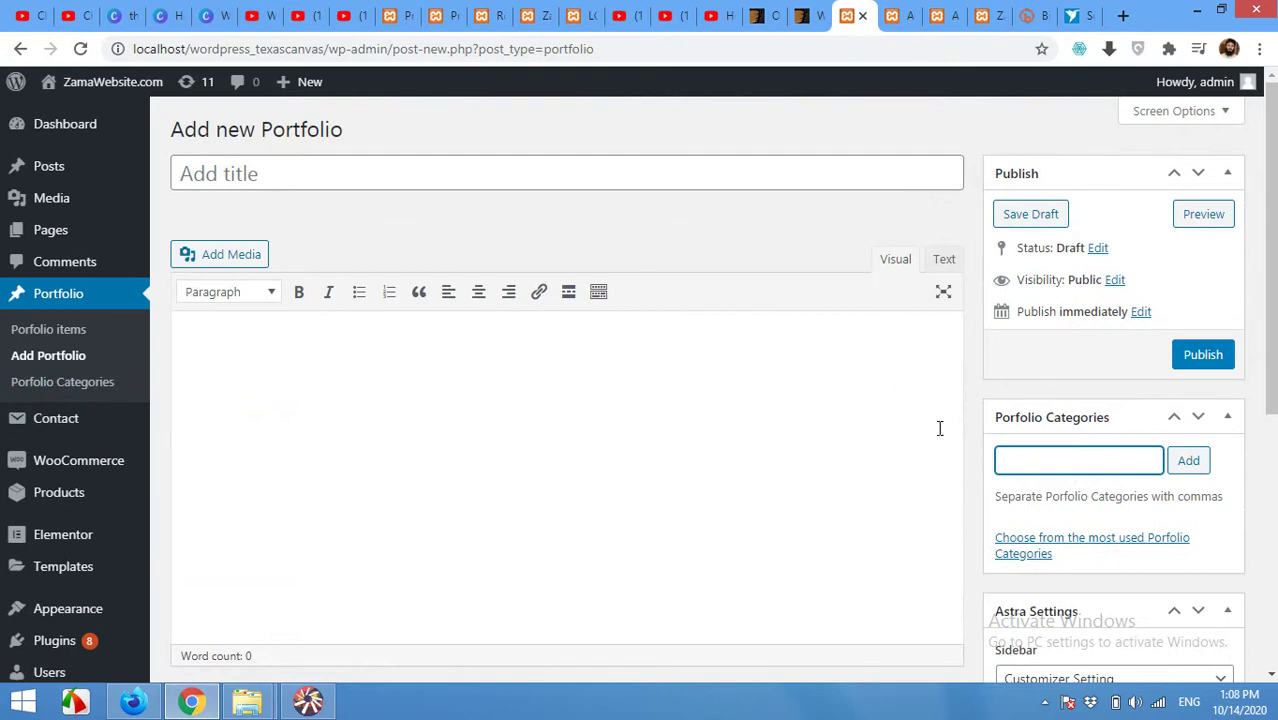
{"action": "scroll", "coordinate": [1000, 500], "scroll_direction": "down", "scroll_amount": 5}
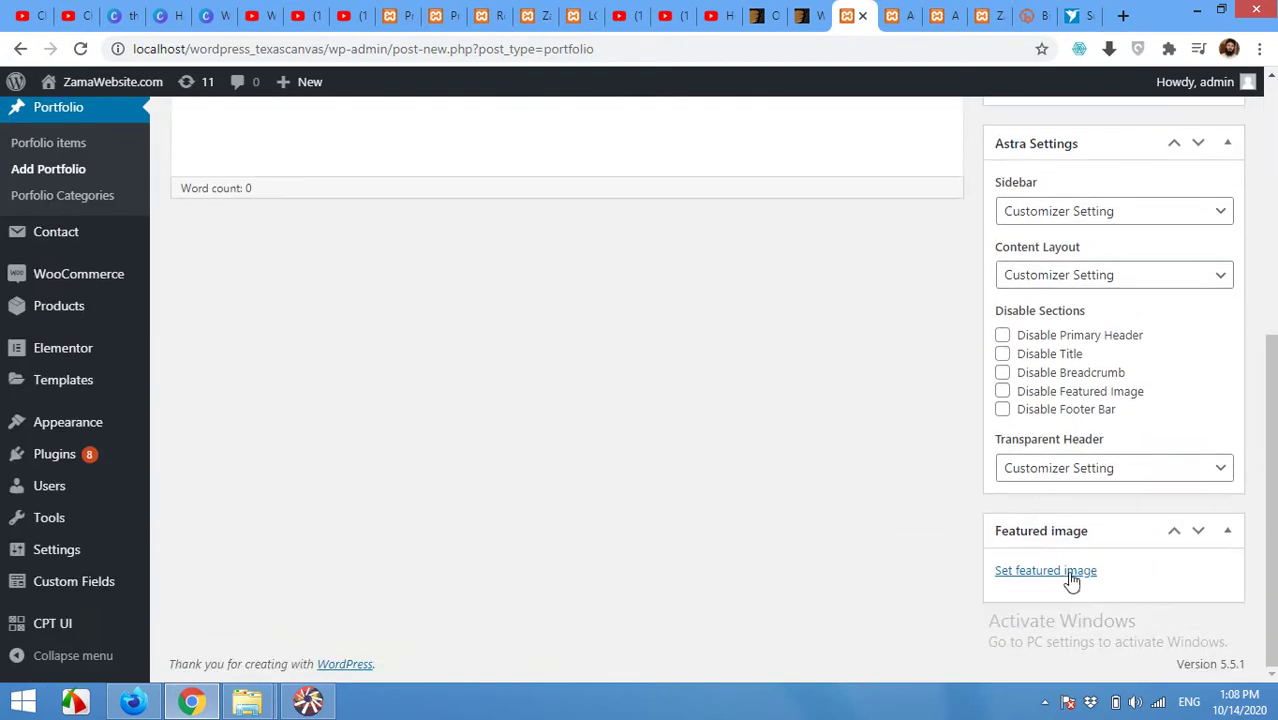
Examine the new Portfolio item's editor, including its title, content, Porfolio Categories, Astra Settings and featured image sections.
{"action": "scroll", "coordinate": [844, 565], "scroll_direction": "up", "scroll_amount": 5}
{"action": "scroll", "coordinate": [780, 472], "scroll_direction": "down", "scroll_amount": 5}
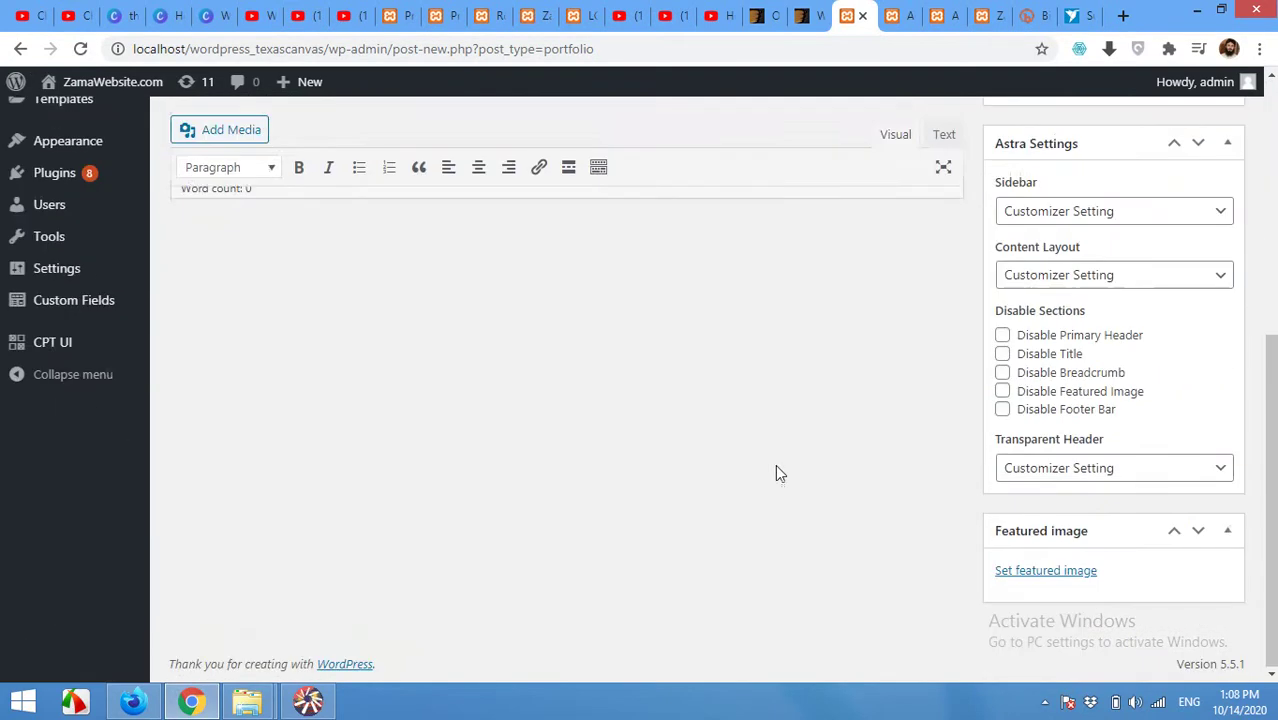
{"action": "scroll", "coordinate": [960, 480], "scroll_direction": "up", "scroll_amount": 4}
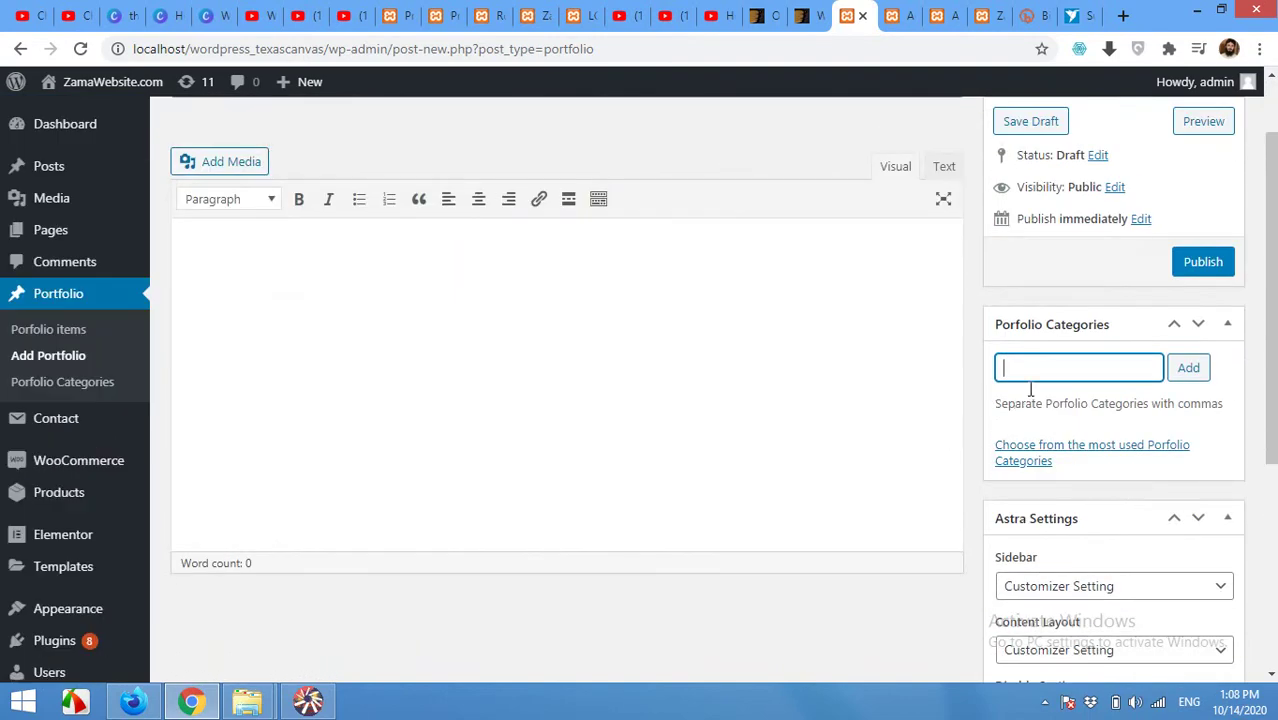
{"action": "scroll", "coordinate": [1047, 422], "scroll_direction": "down", "scroll_amount": 2}
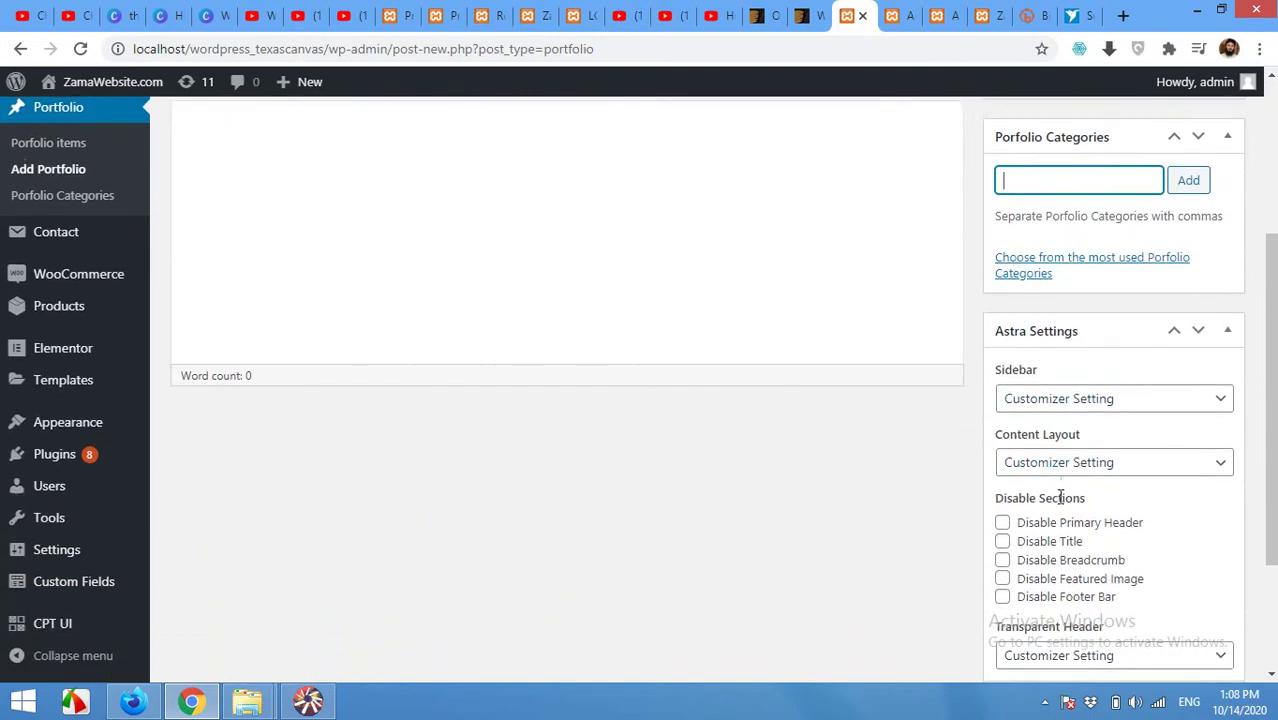
{"action": "scroll", "coordinate": [1060, 497], "scroll_direction": "down", "scroll_amount": 1}
{"action": "mouse_move", "coordinate": [37, 434]}
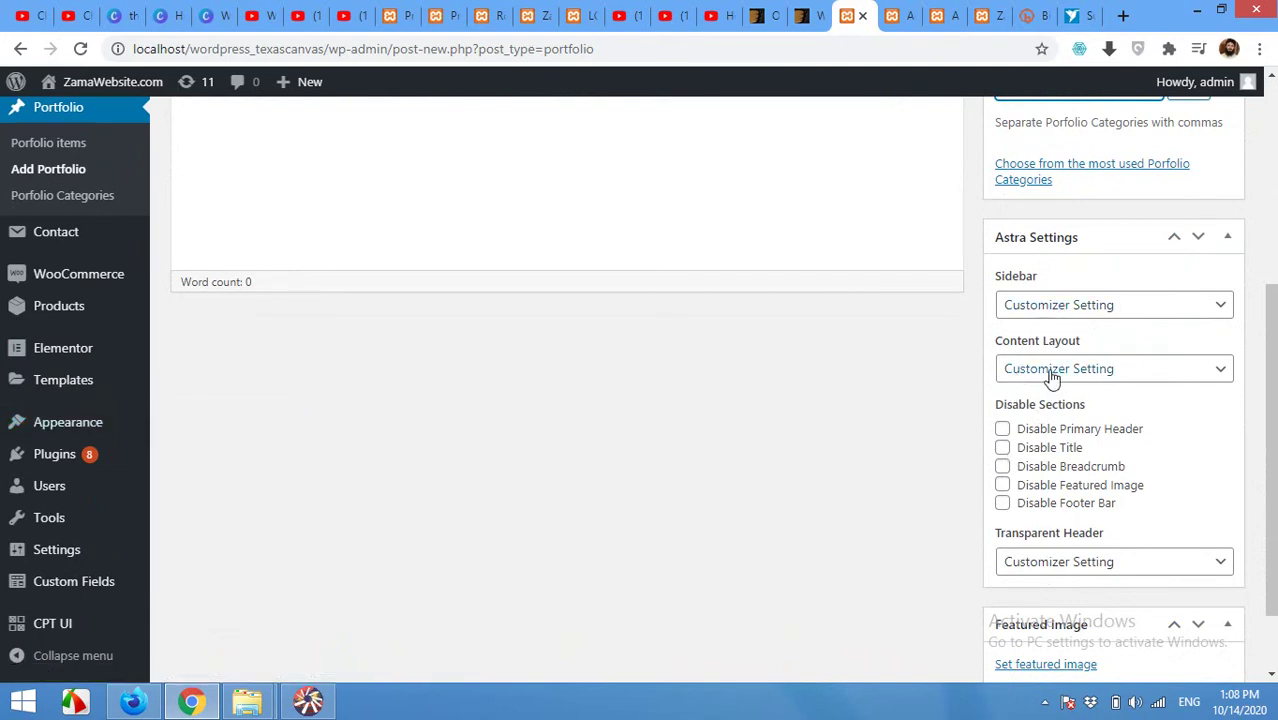
{"action": "scroll", "coordinate": [1015, 447], "scroll_direction": "up", "scroll_amount": 3}
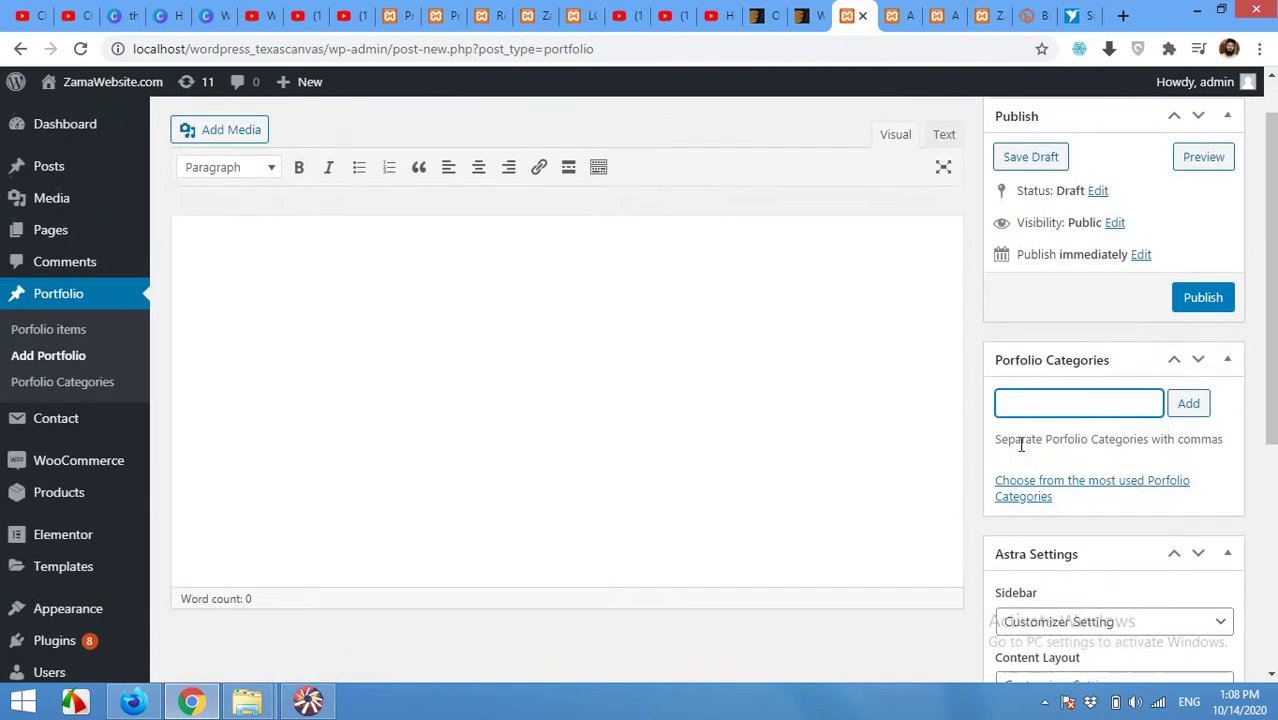
{"action": "scroll", "coordinate": [1020, 444], "scroll_direction": "up", "scroll_amount": 1}
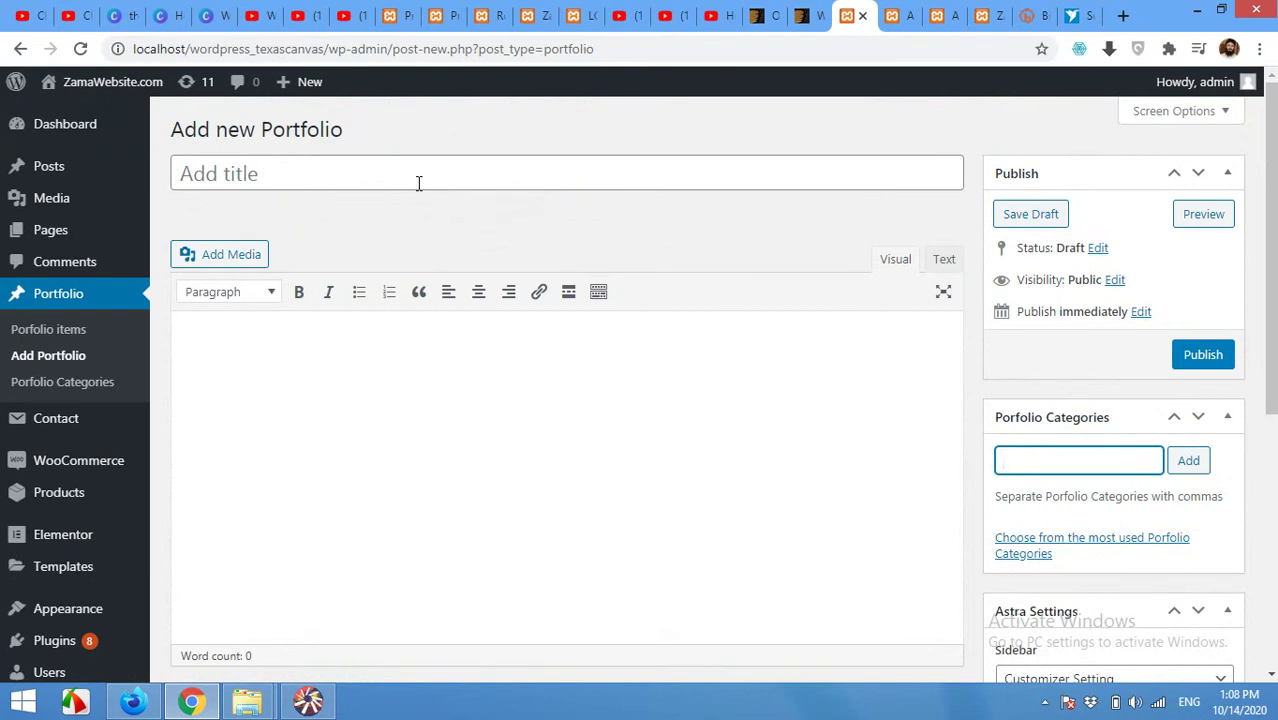
{"action": "left_click", "coordinate": [421, 175]}
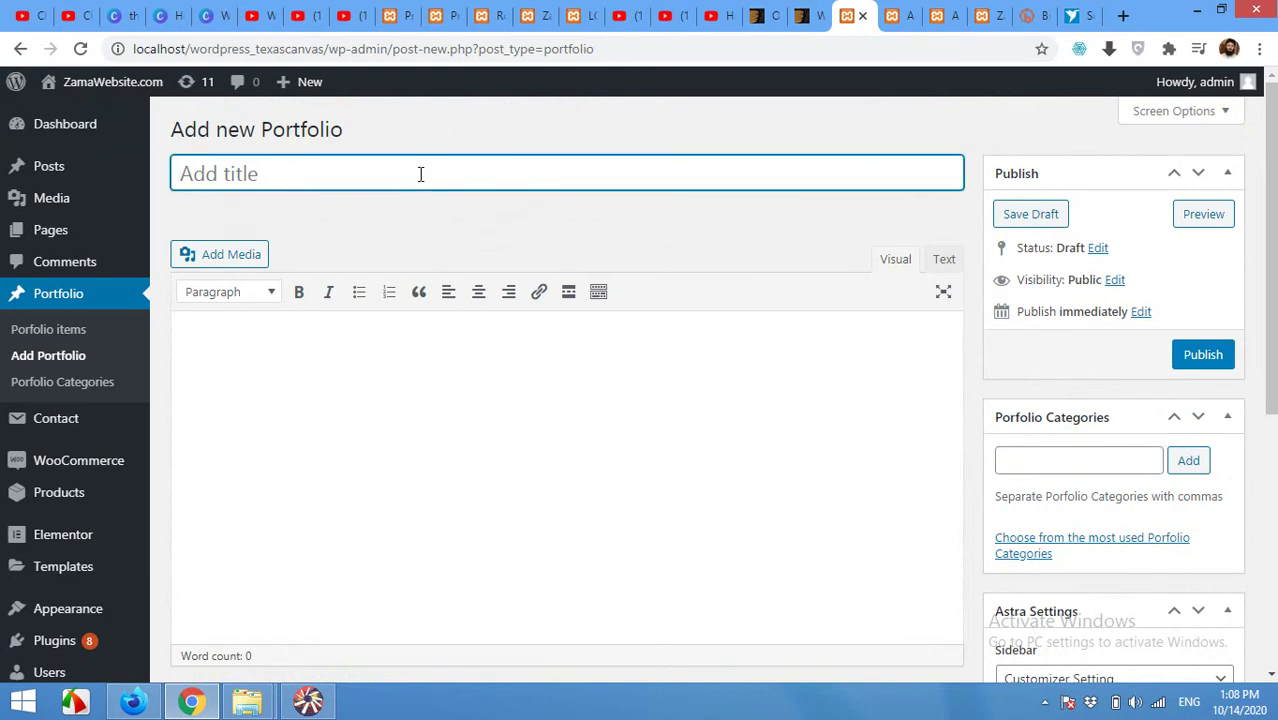
Open the Porfolio Categories page in a separate tab and add the categories Construction, Mapping and Survey.
{"action": "right_click", "coordinate": [77, 384]}
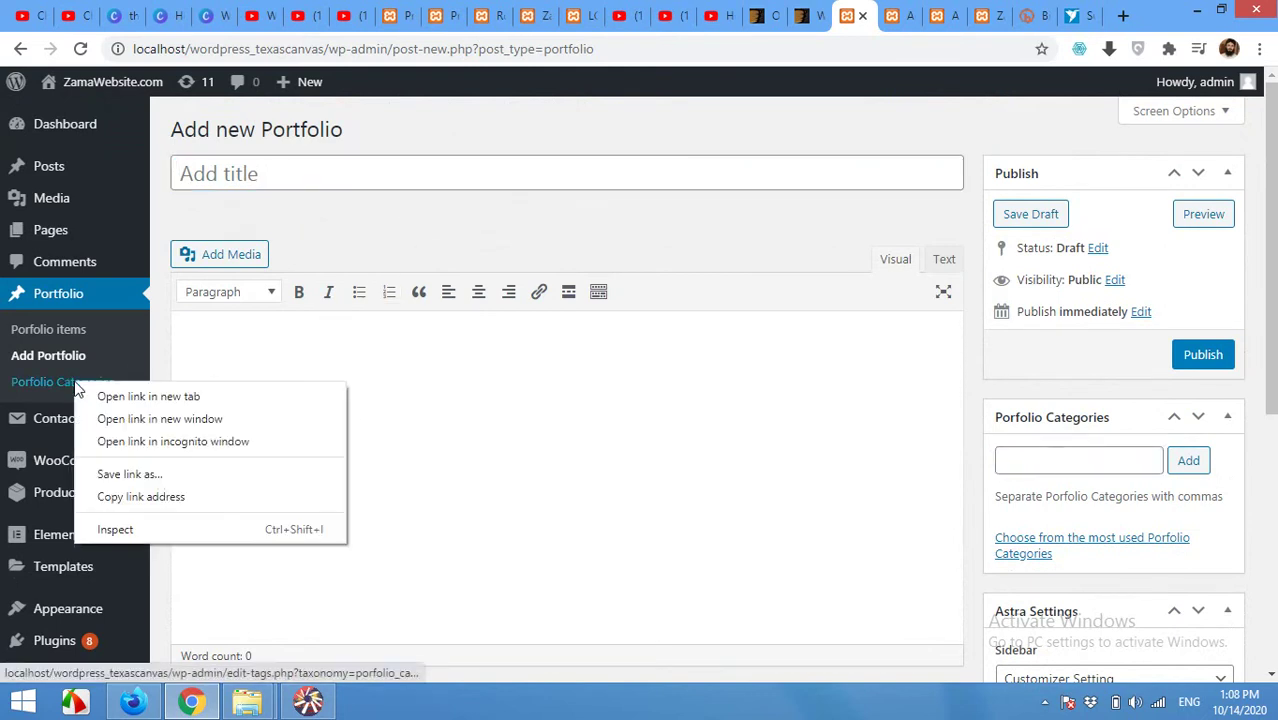
{"action": "left_click", "coordinate": [110, 397]}
{"action": "left_click", "coordinate": [903, 16]}
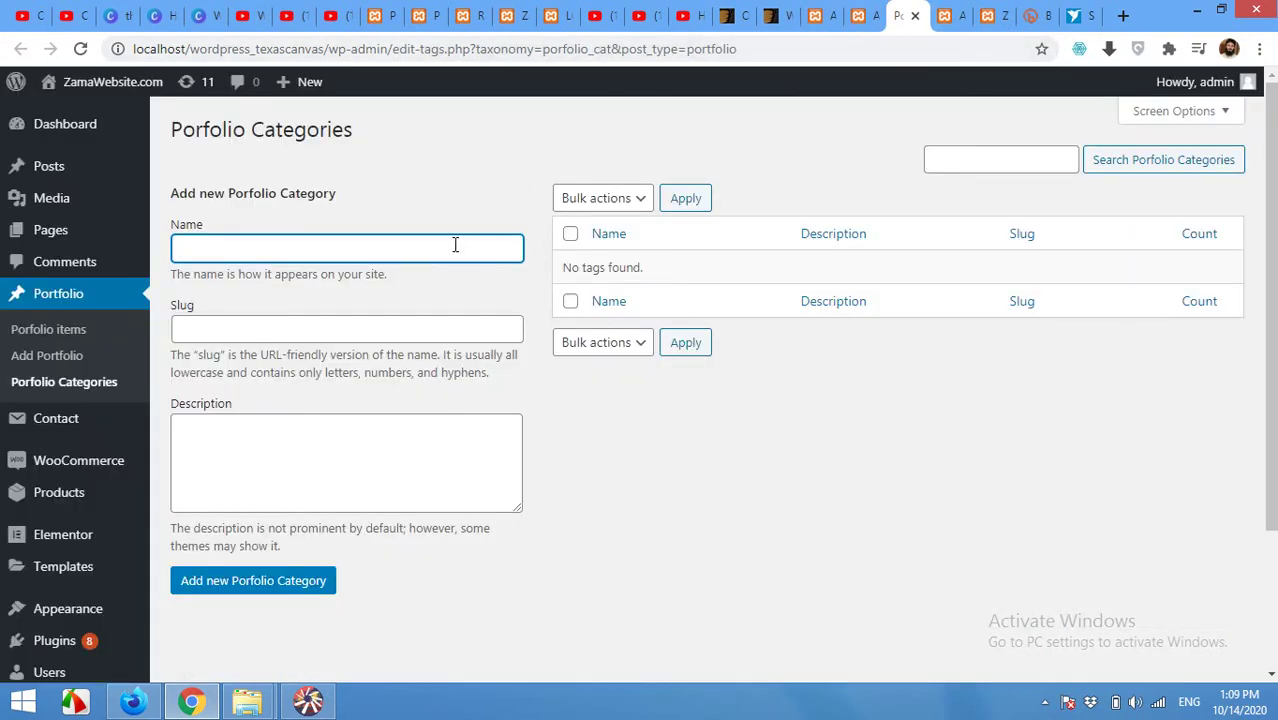
{"action": "type", "text": "Construction"}
{"action": "key", "text": "Return"}
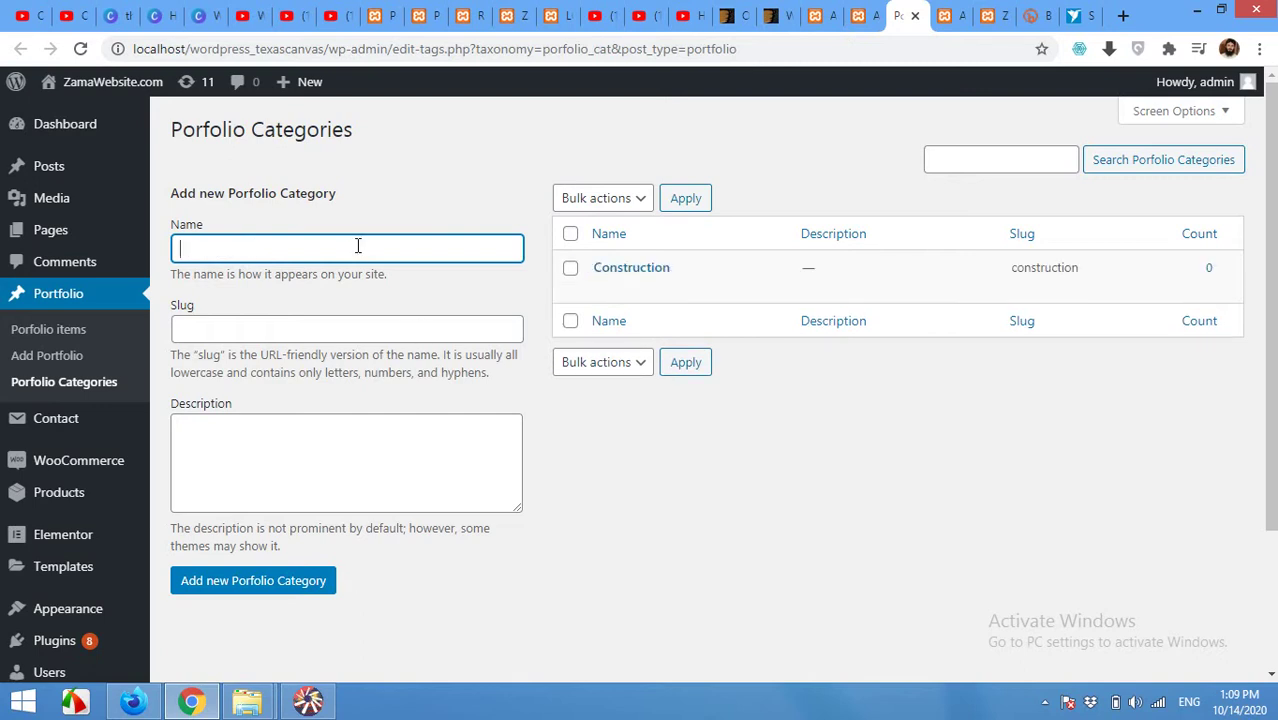
{"action": "type", "text": "Mapping"}
{"action": "key", "text": "Return"}
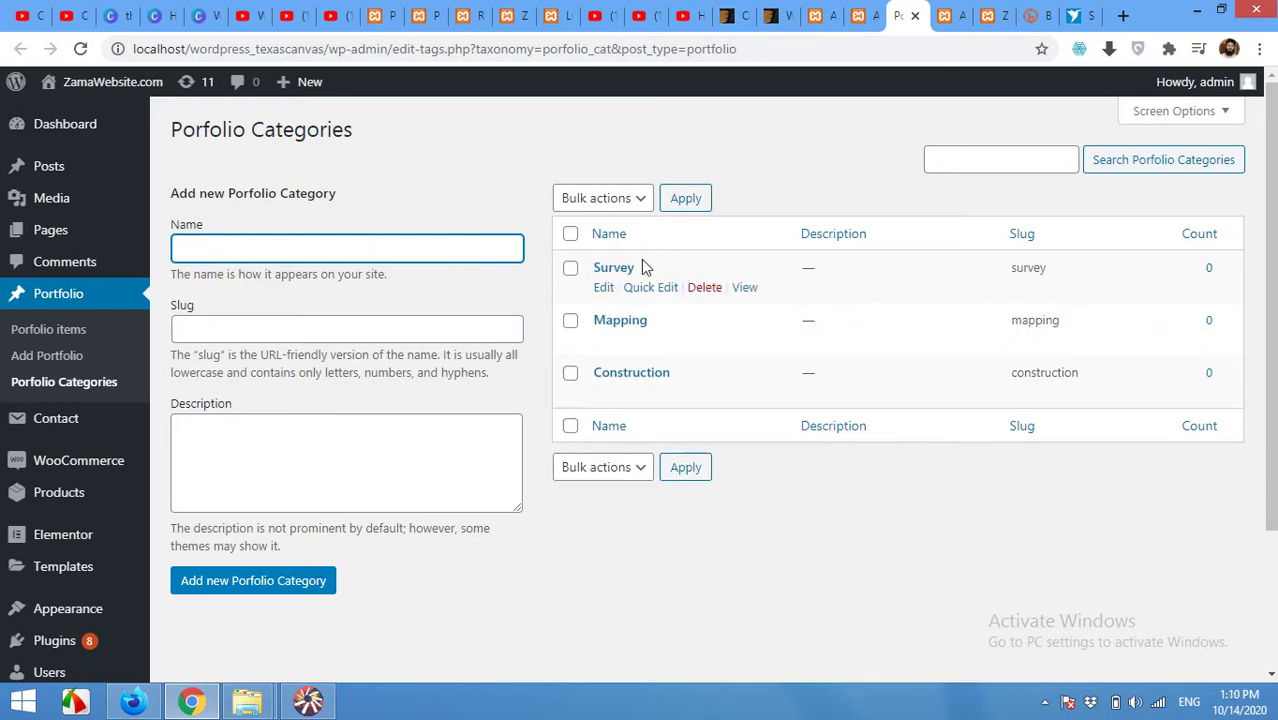
Return to the new Portfolio item's editor and title the item "House Build".
{"action": "left_click", "coordinate": [835, 10]}
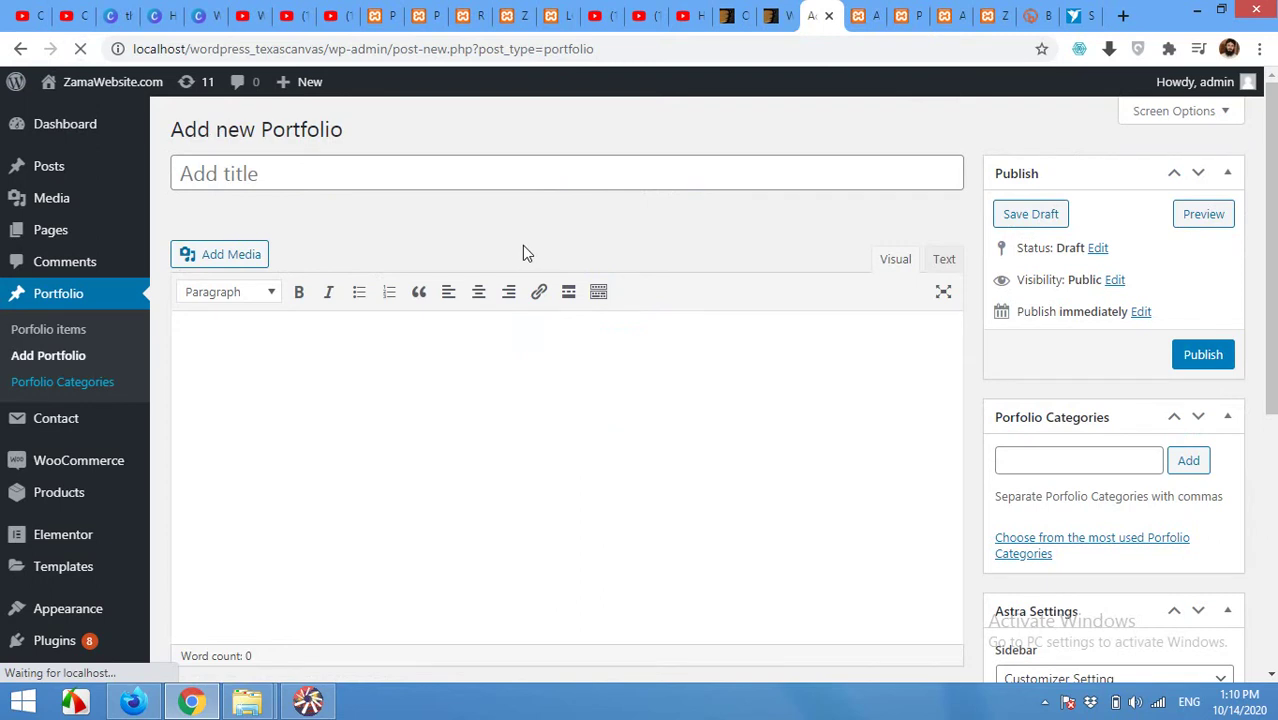
{"action": "left_click", "coordinate": [477, 176]}
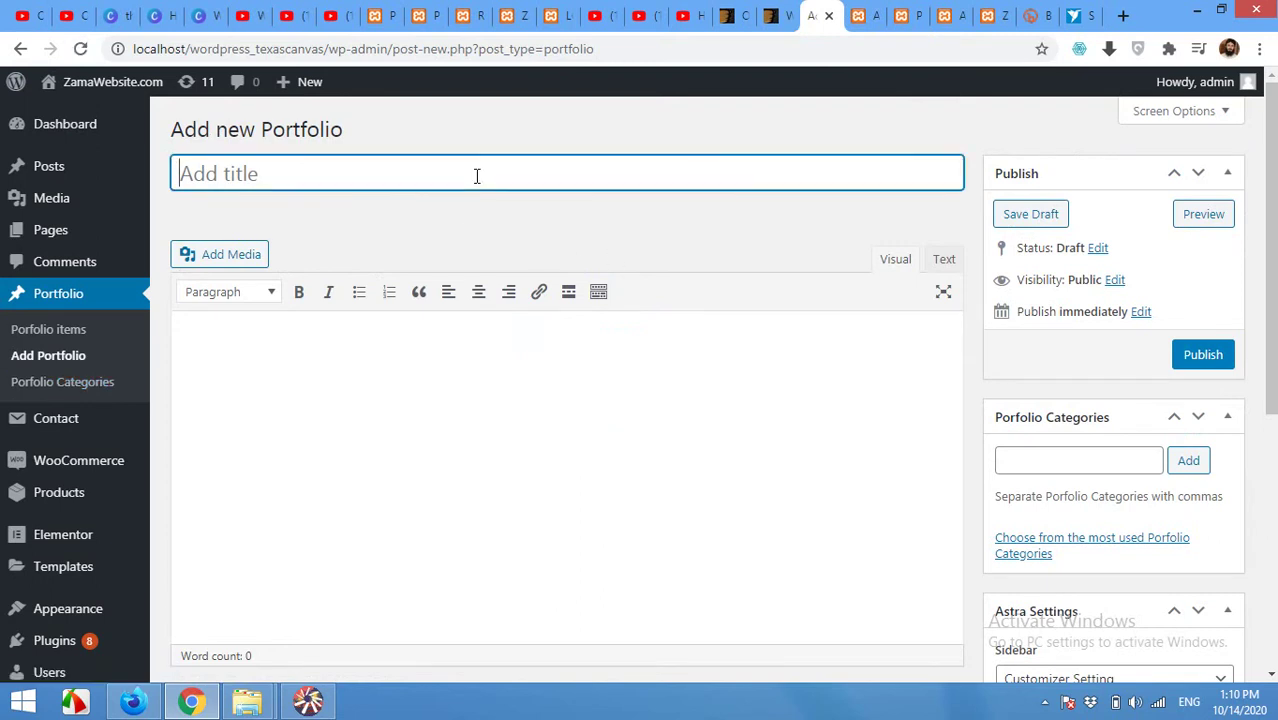
{"action": "type", "text": "My"}
{"action": "key", "text": "BackSpace"}
{"action": "key", "text": "BackSpace"}
{"action": "key", "text": "BackSpace"}
{"action": "type", "text": "Hourse"}
{"action": "key", "text": "BackSpace"}
{"action": "key", "text": "BackSpace"}
{"action": "key", "text": "BackSpace"}
{"action": "type", "text": "se Build"}
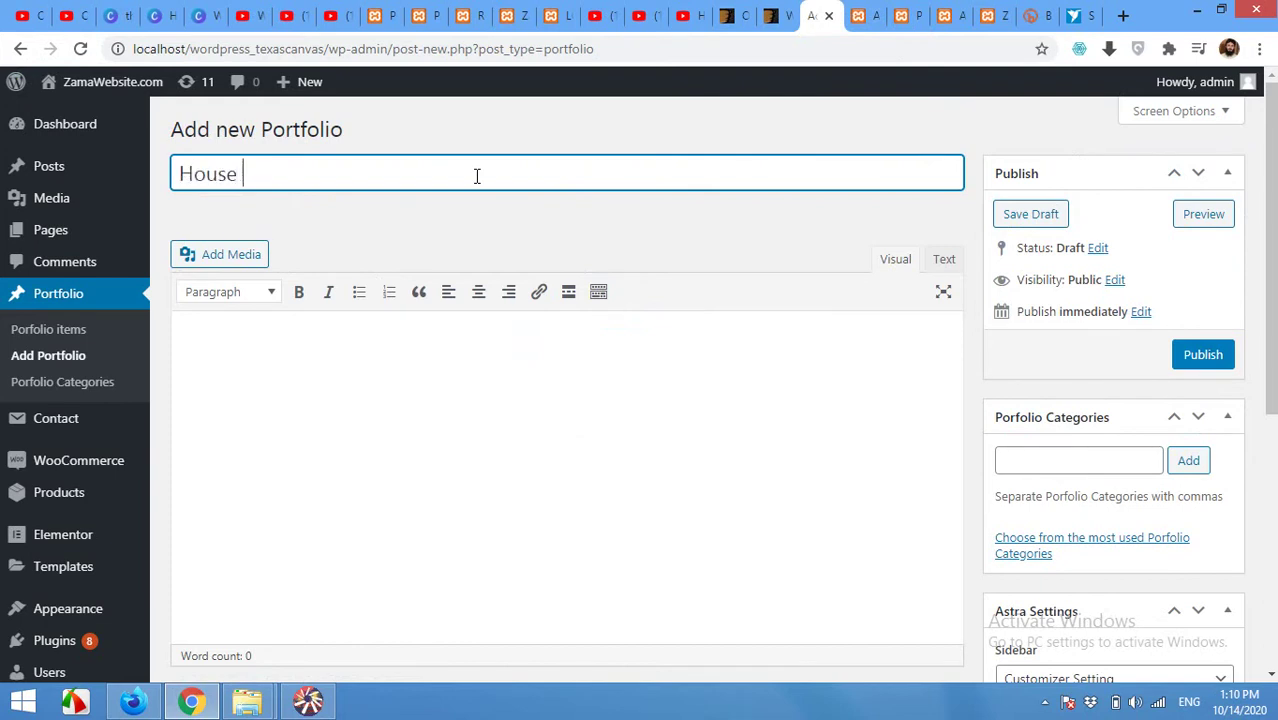
Enter the existing Construction category as the House Build item's portfolio category.
{"action": "left_click", "coordinate": [1100, 462]}
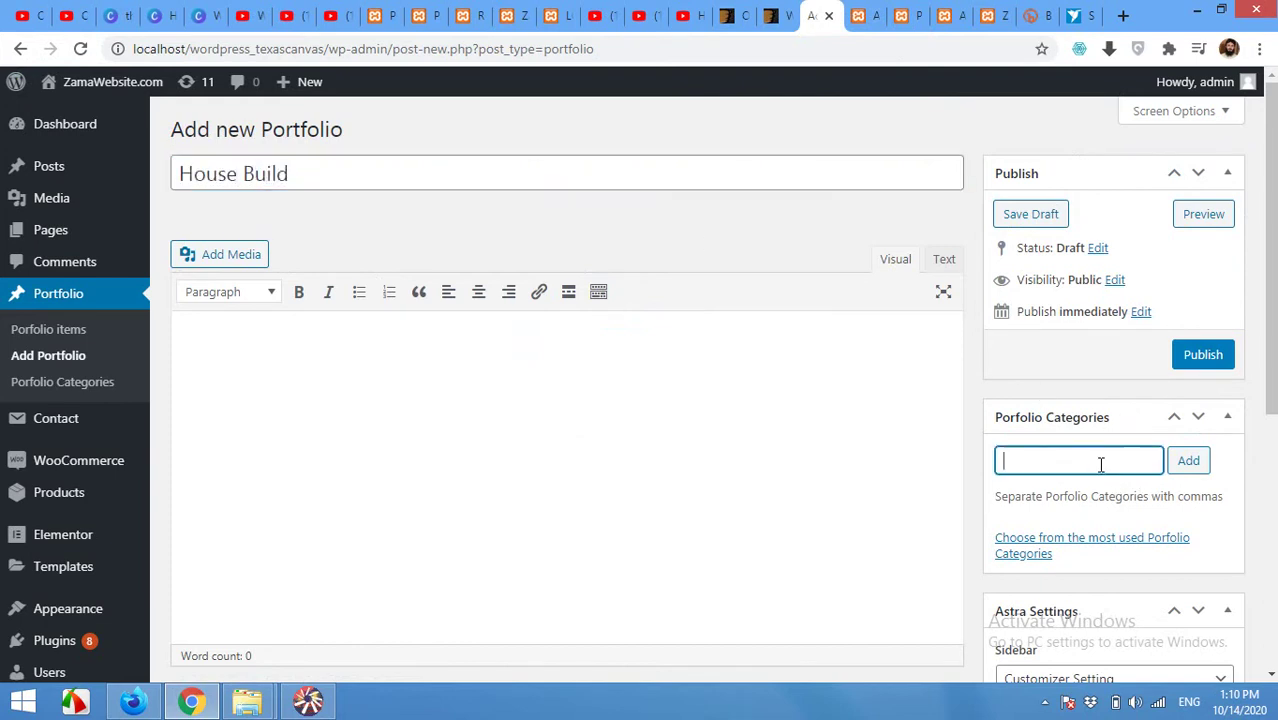
{"action": "type", "text": "cons"}
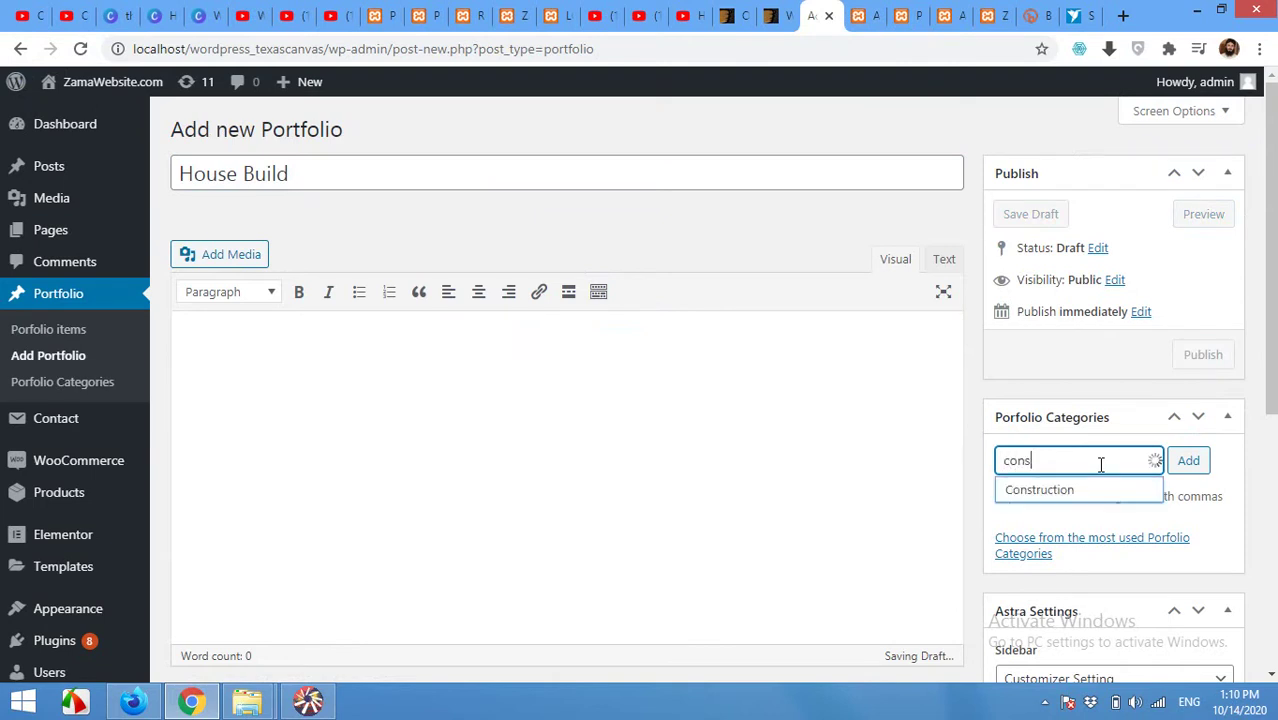
{"action": "left_click", "coordinate": [1035, 490]}
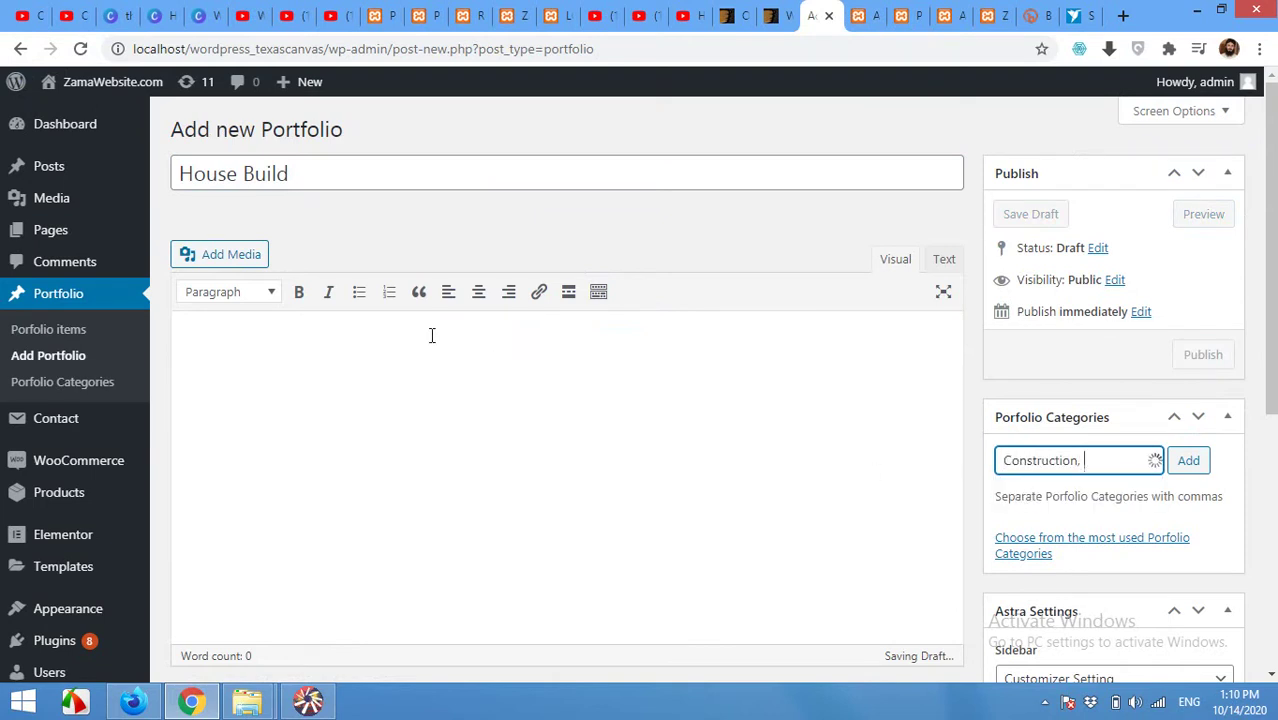
Write "This is a sample description for this portfolio" as the House Build item's content.
{"action": "left_click", "coordinate": [401, 363]}
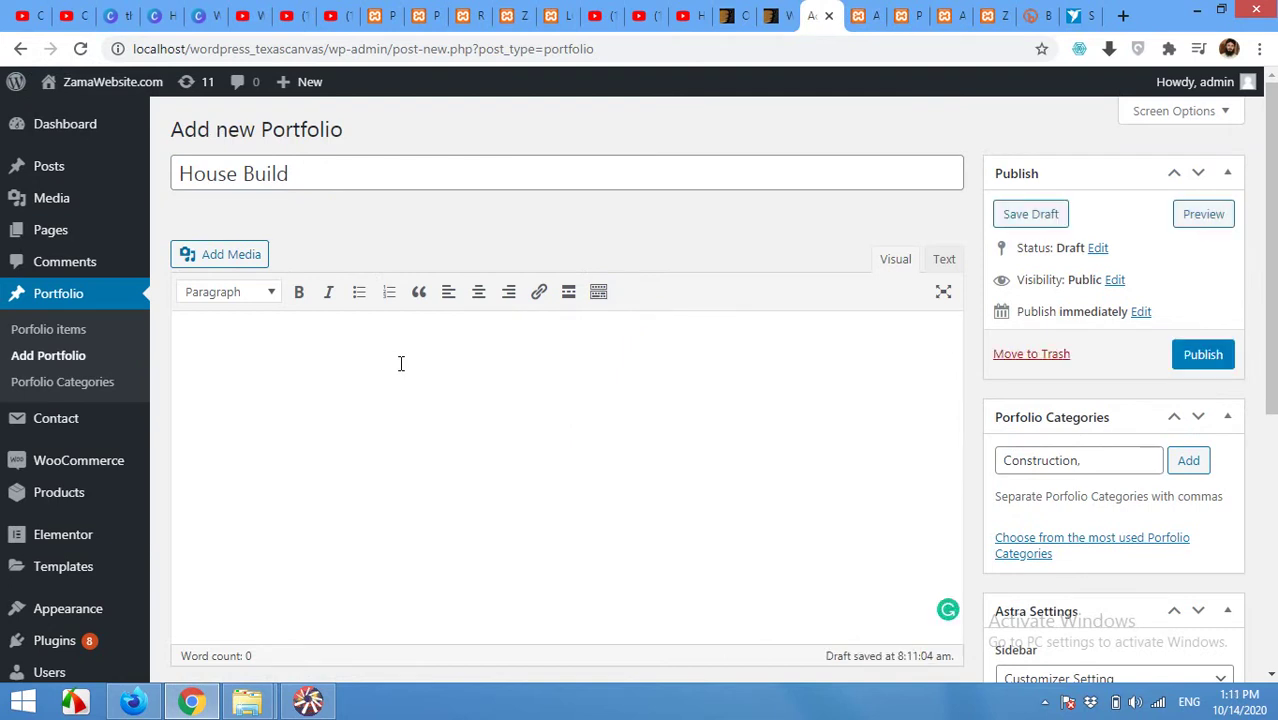
{"action": "type", "text": "This is a samp"}
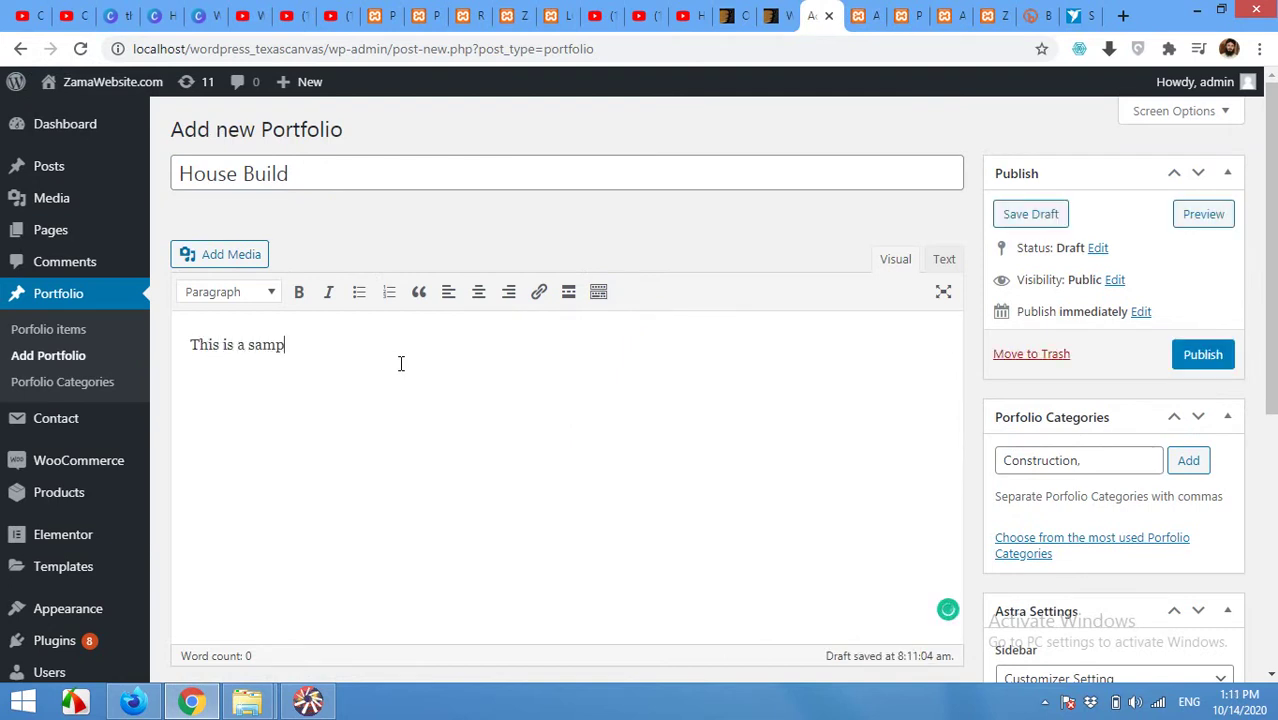
{"action": "type", "text": "le descript"}
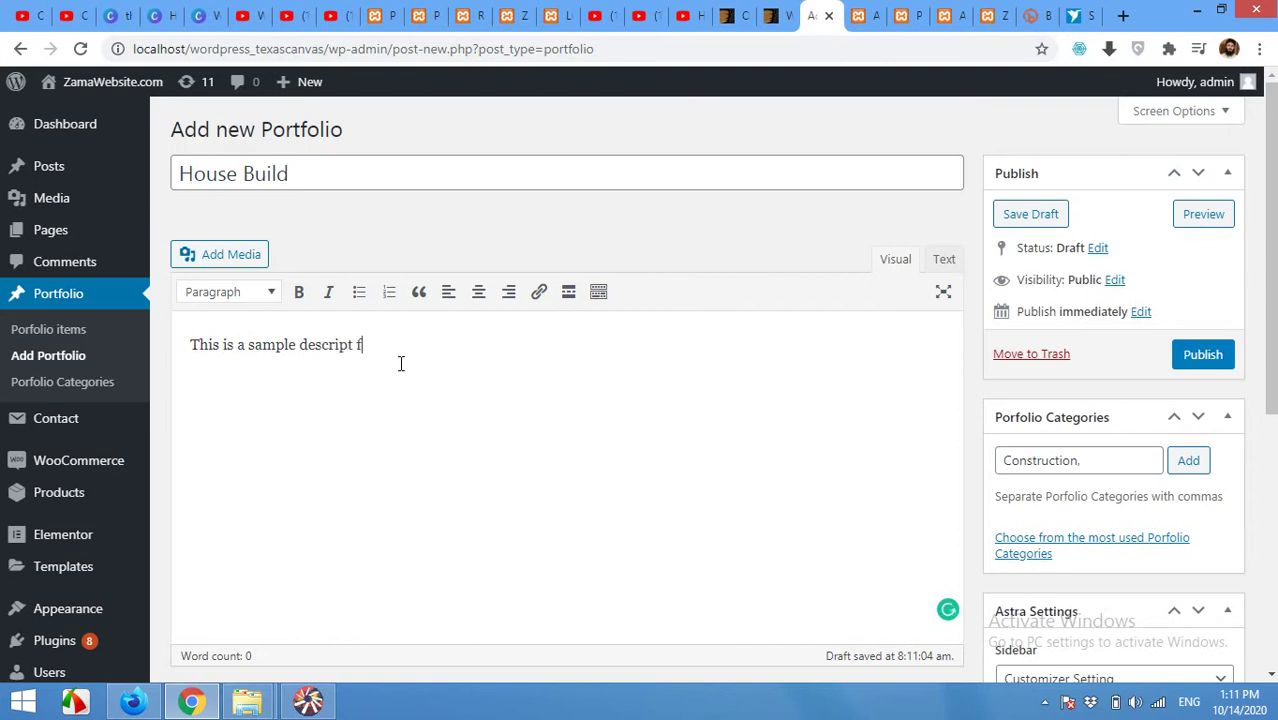
{"action": "type", "text": "ion for this post"}
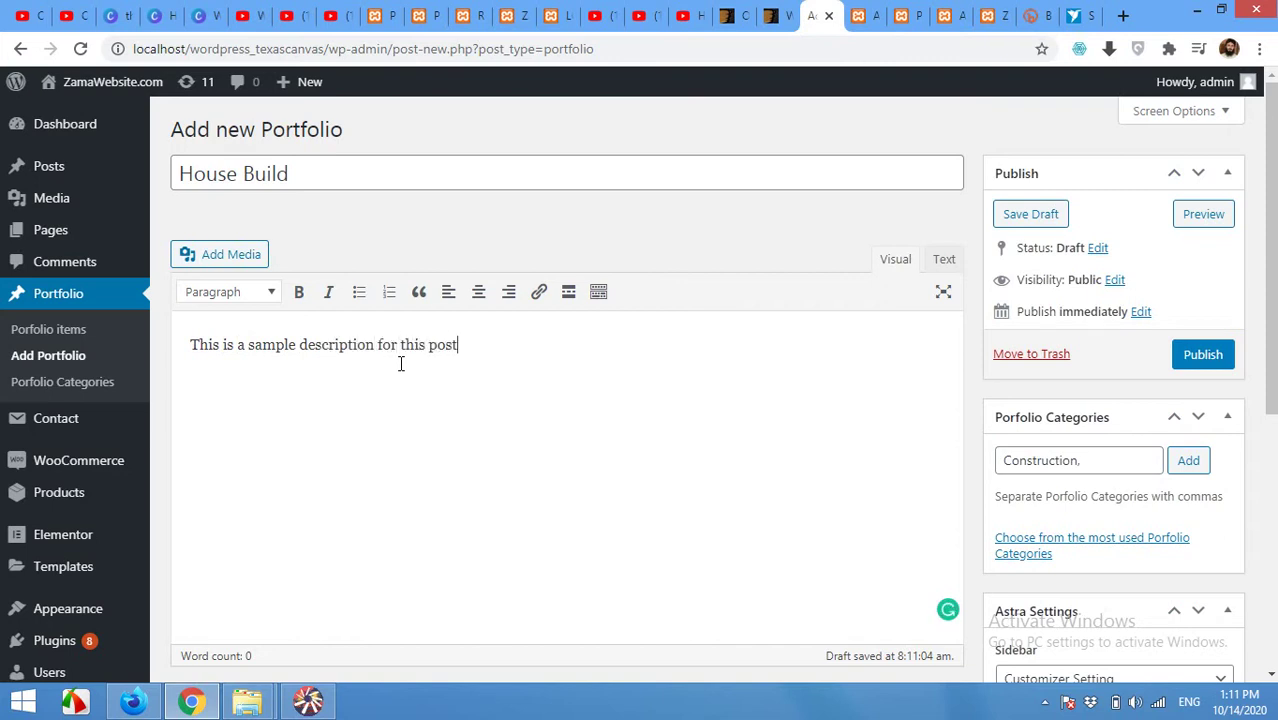
{"action": "key", "text": "BackSpace"}
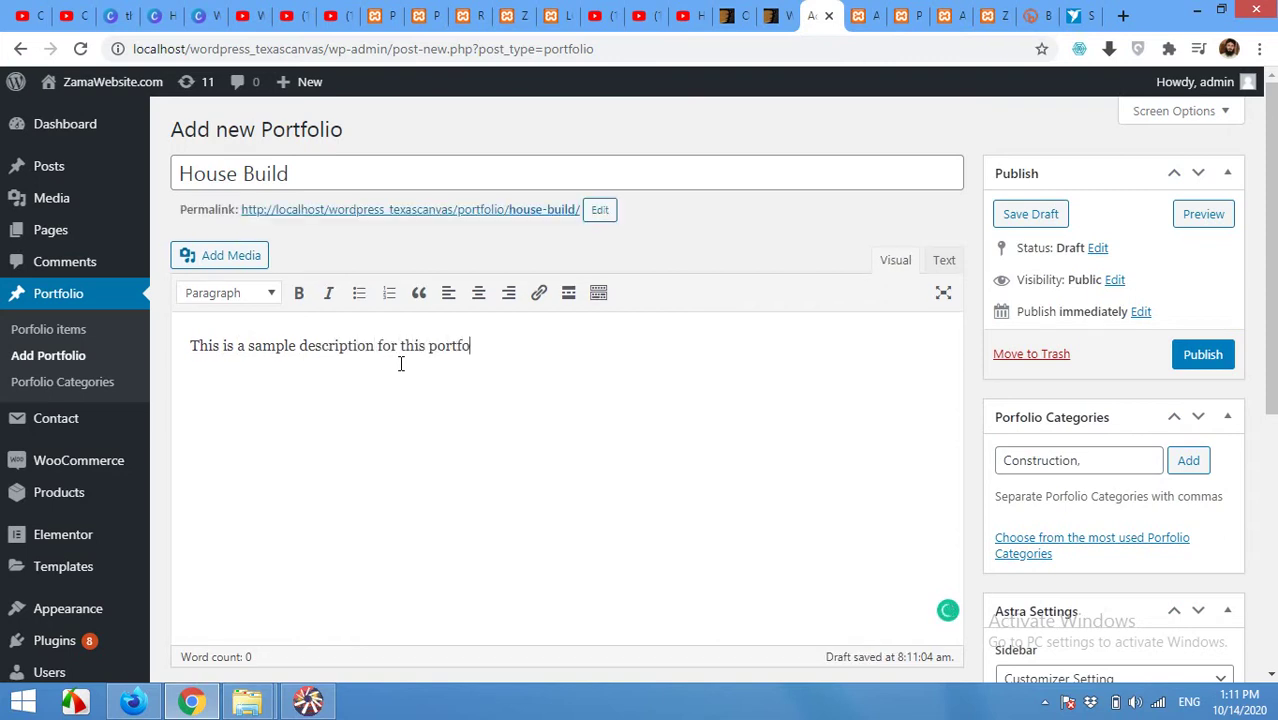
Set the media library picture of the USB Auto Cleaner Robot with white and black vacuums as the item's featured image.
{"action": "scroll", "coordinate": [821, 348], "scroll_direction": "down", "scroll_amount": 5}
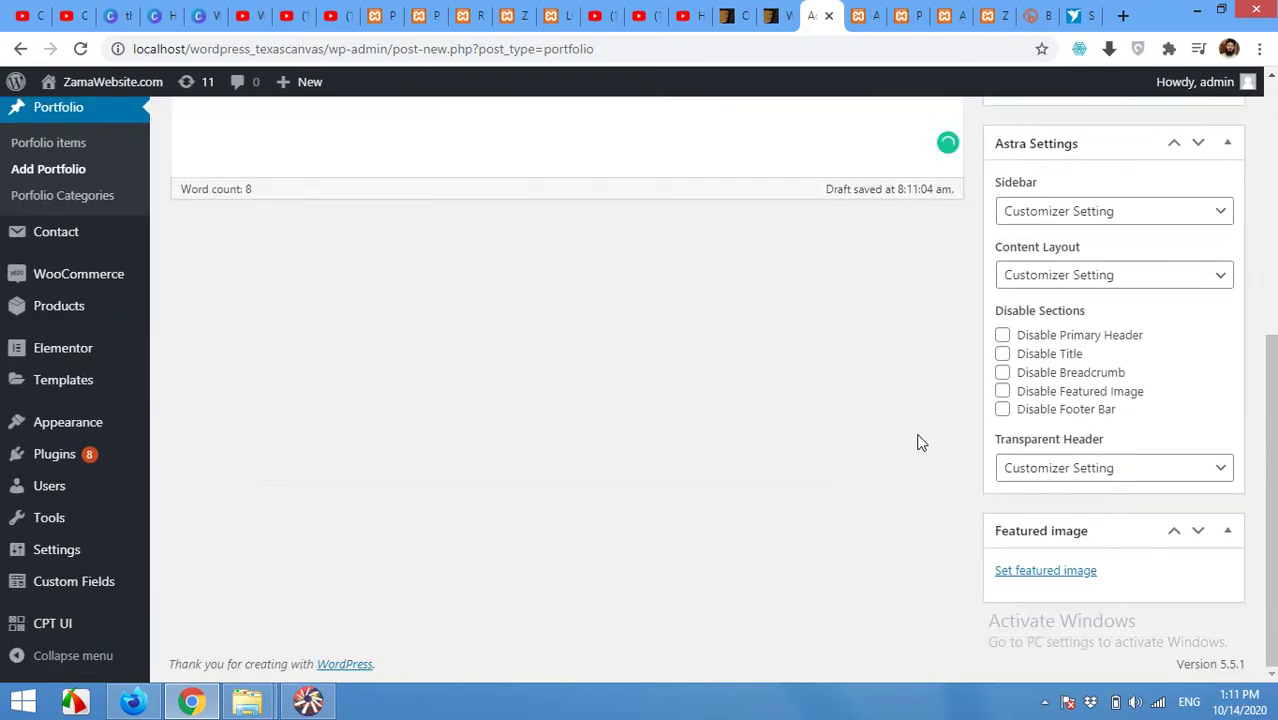
{"action": "left_click", "coordinate": [1027, 571]}
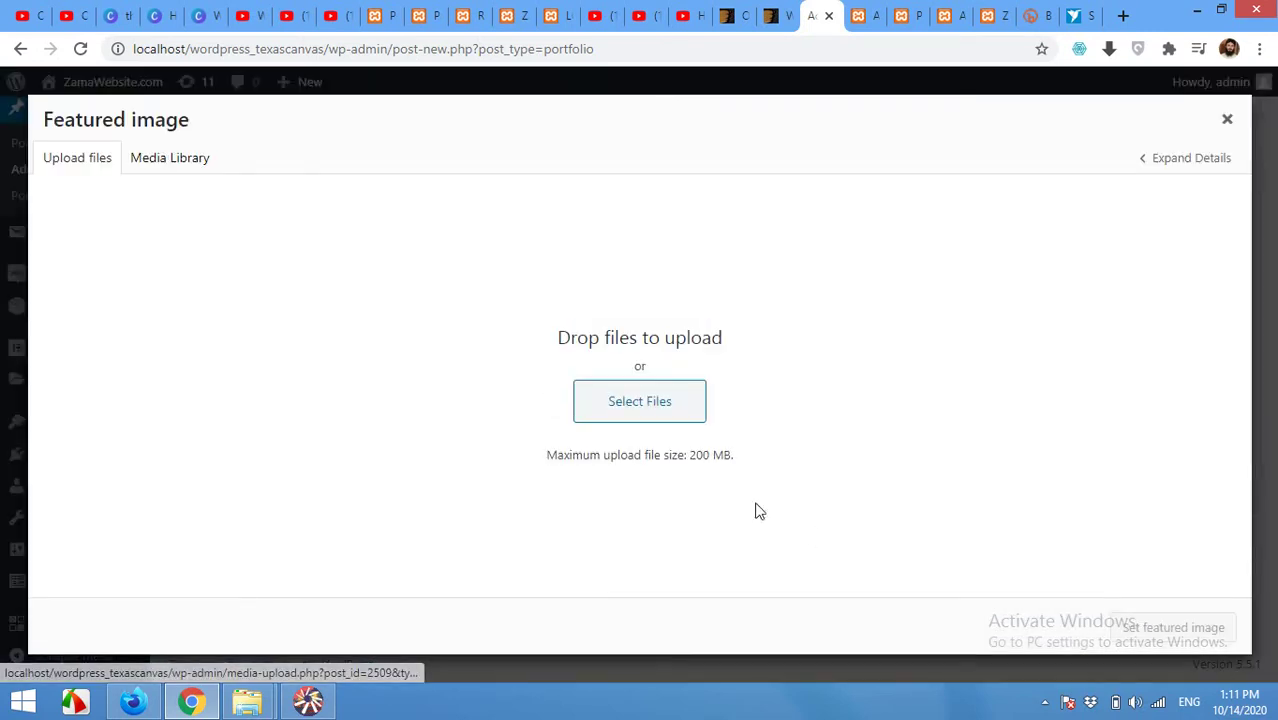
{"action": "left_click", "coordinate": [166, 150]}
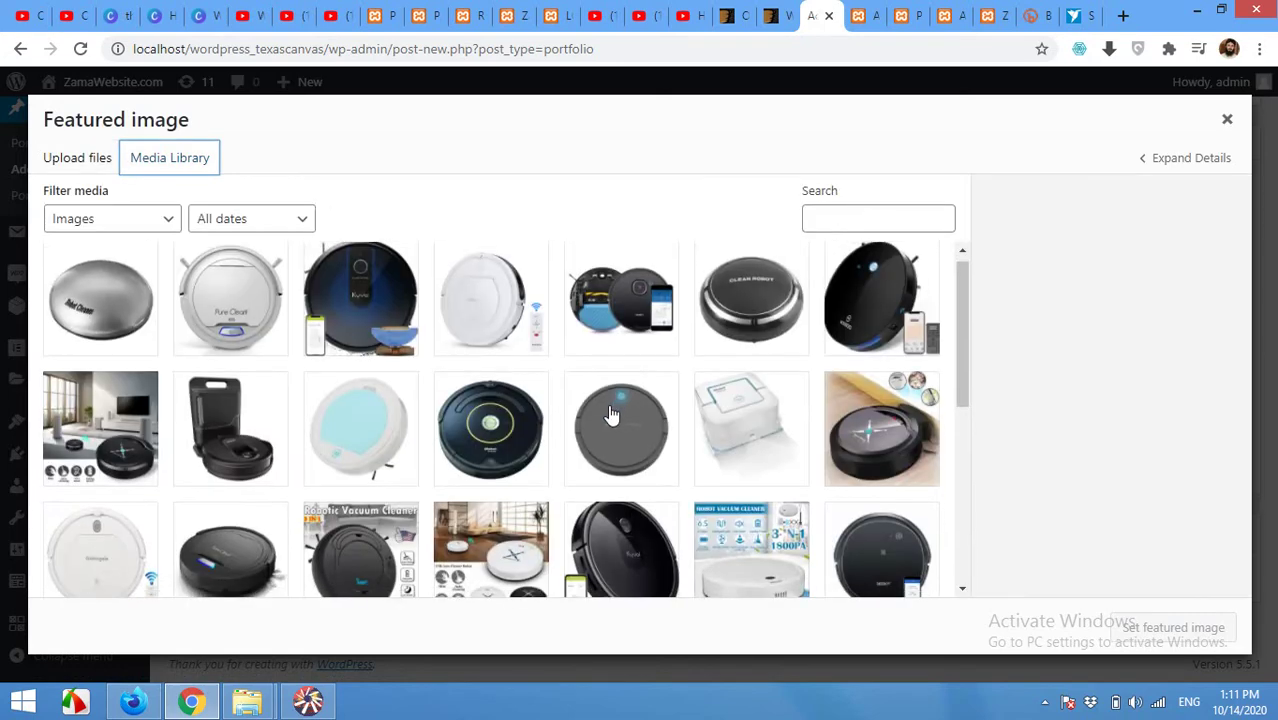
{"action": "scroll", "coordinate": [497, 500], "scroll_direction": "down", "scroll_amount": 2}
{"action": "left_click", "coordinate": [497, 371]}
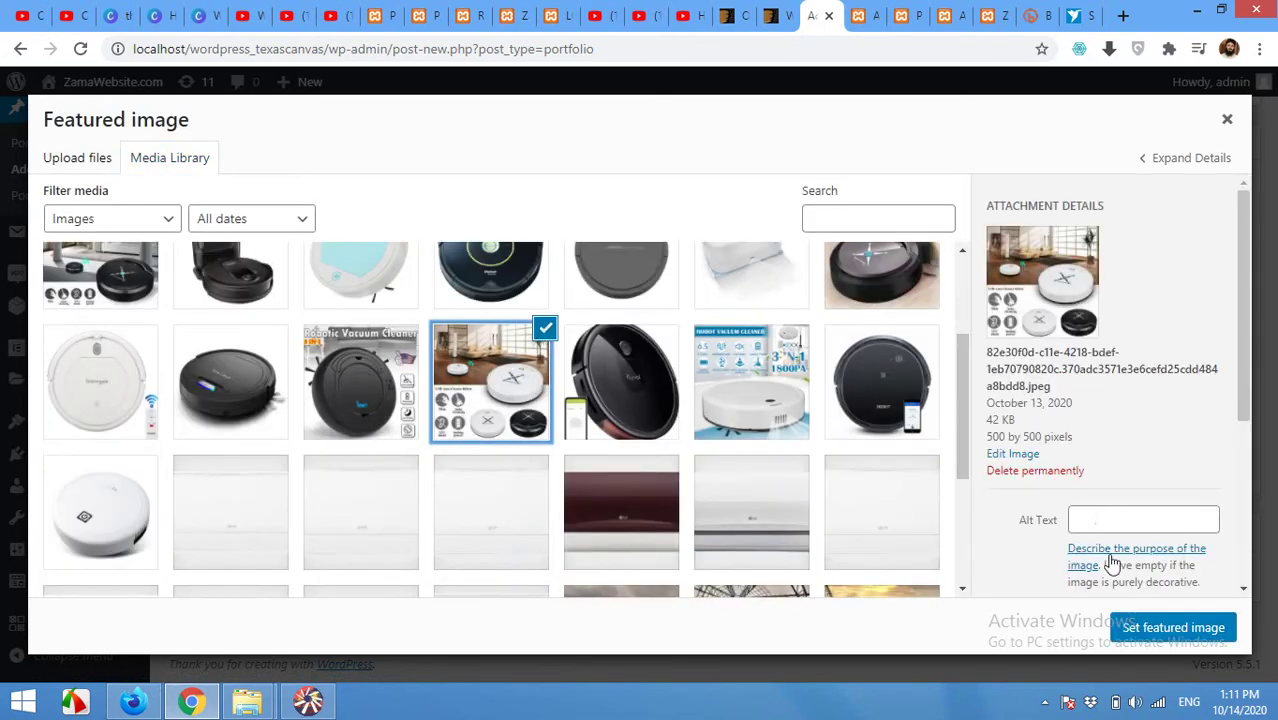
{"action": "left_click", "coordinate": [1158, 630]}
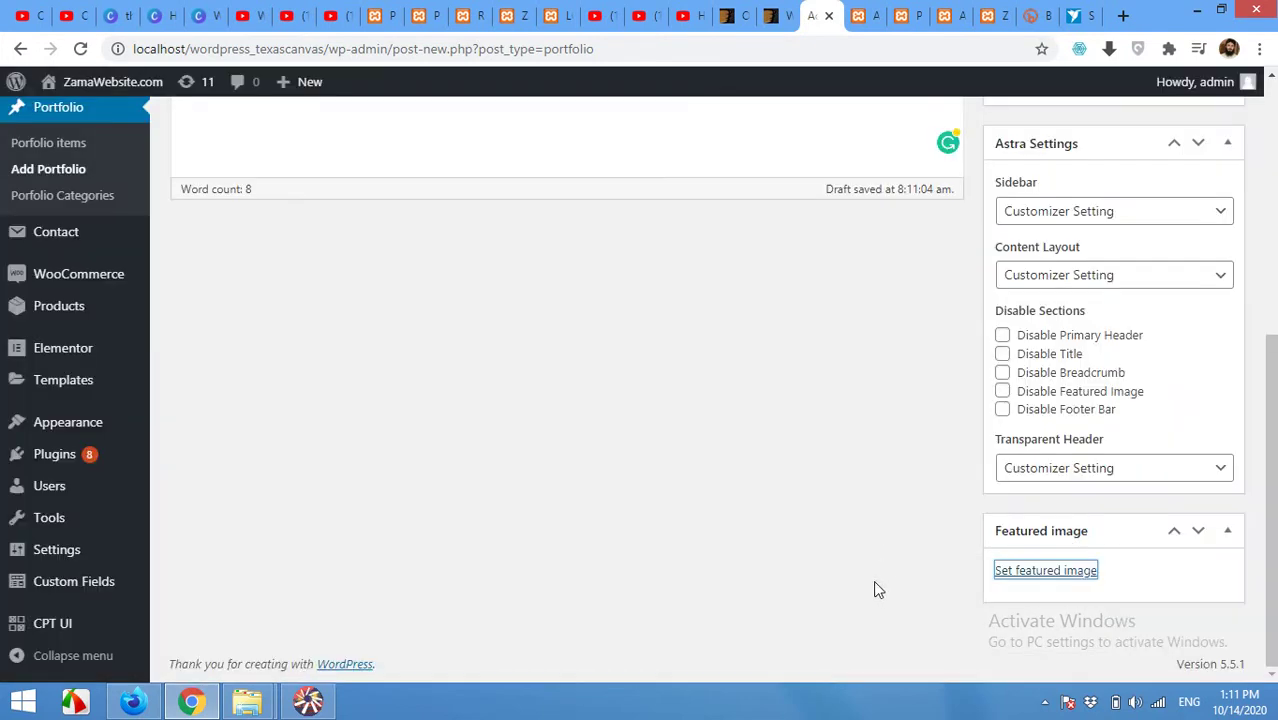
{"action": "scroll", "coordinate": [791, 557], "scroll_direction": "up", "scroll_amount": 1}
{"action": "scroll", "coordinate": [937, 368], "scroll_direction": "down", "scroll_amount": 4}
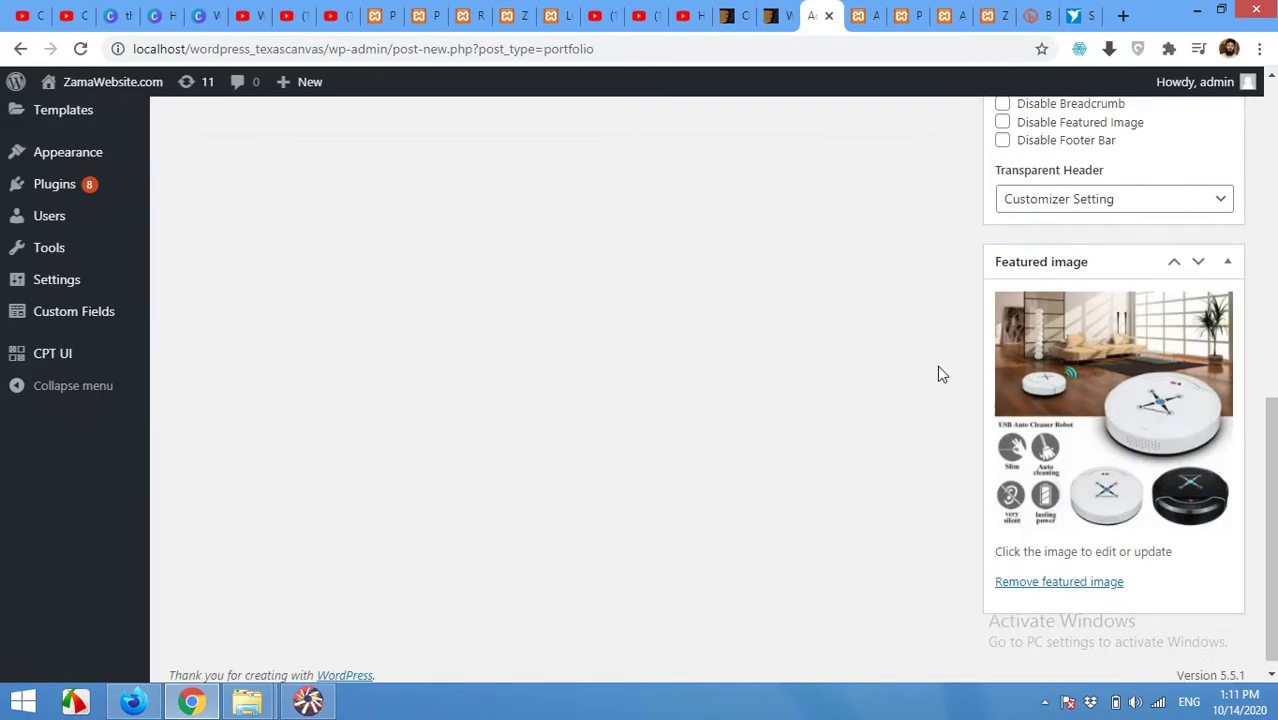
Open the Custom Fields list of field groups in a separate tab and switch to it.
{"action": "scroll", "coordinate": [925, 366], "scroll_direction": "up", "scroll_amount": 5}
{"action": "scroll", "coordinate": [671, 503], "scroll_direction": "down", "scroll_amount": 2}
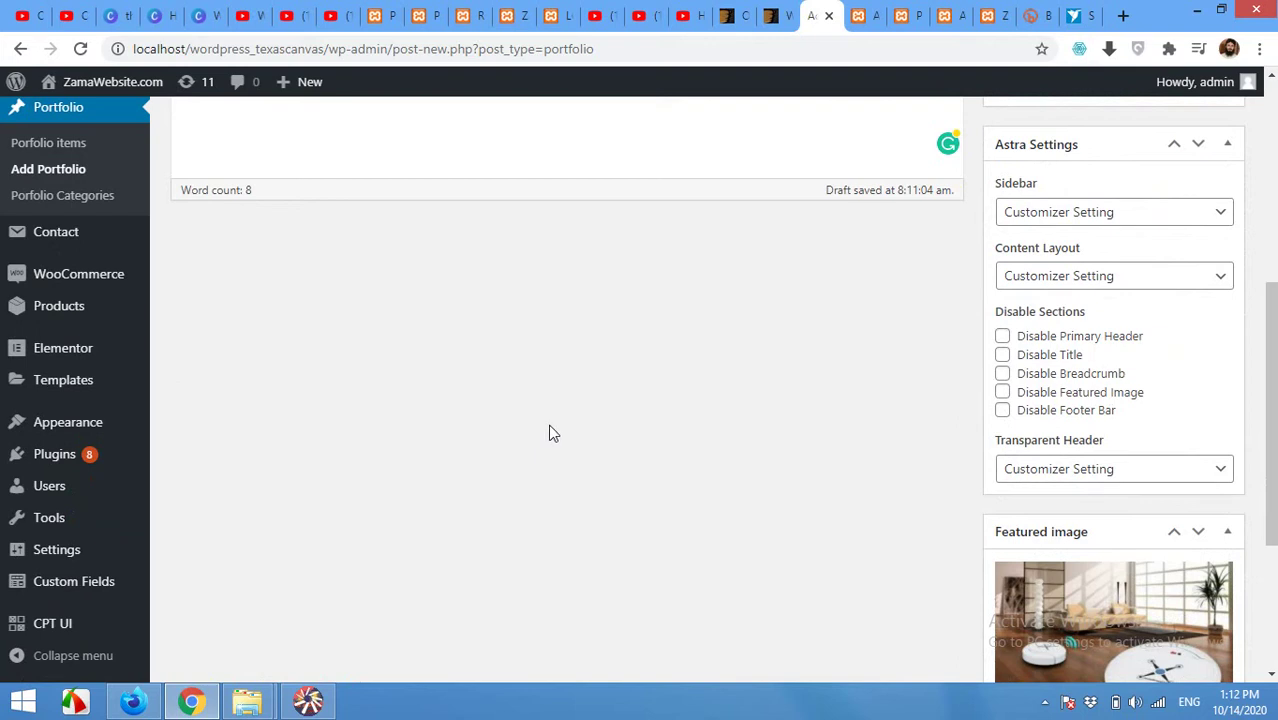
{"action": "scroll", "coordinate": [490, 436], "scroll_direction": "down", "scroll_amount": 1}
{"action": "mouse_move", "coordinate": [45, 595]}
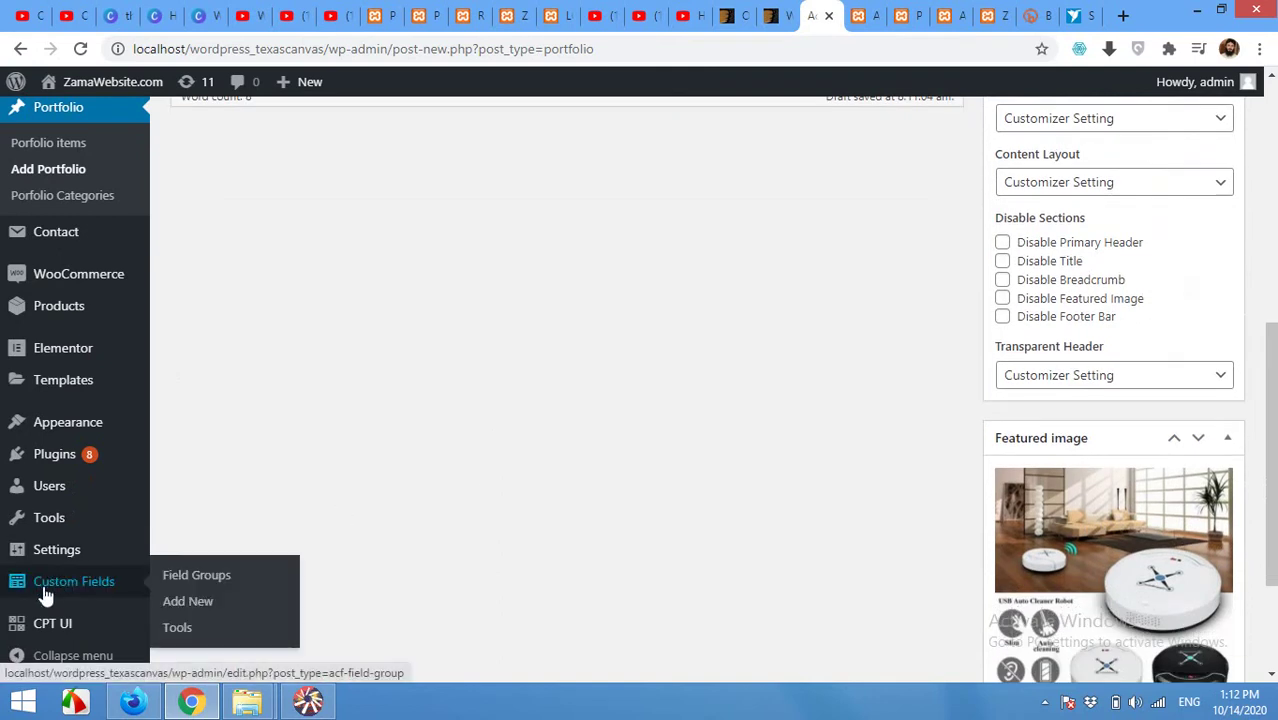
{"action": "right_click", "coordinate": [193, 585]}
{"action": "left_click", "coordinate": [243, 430]}
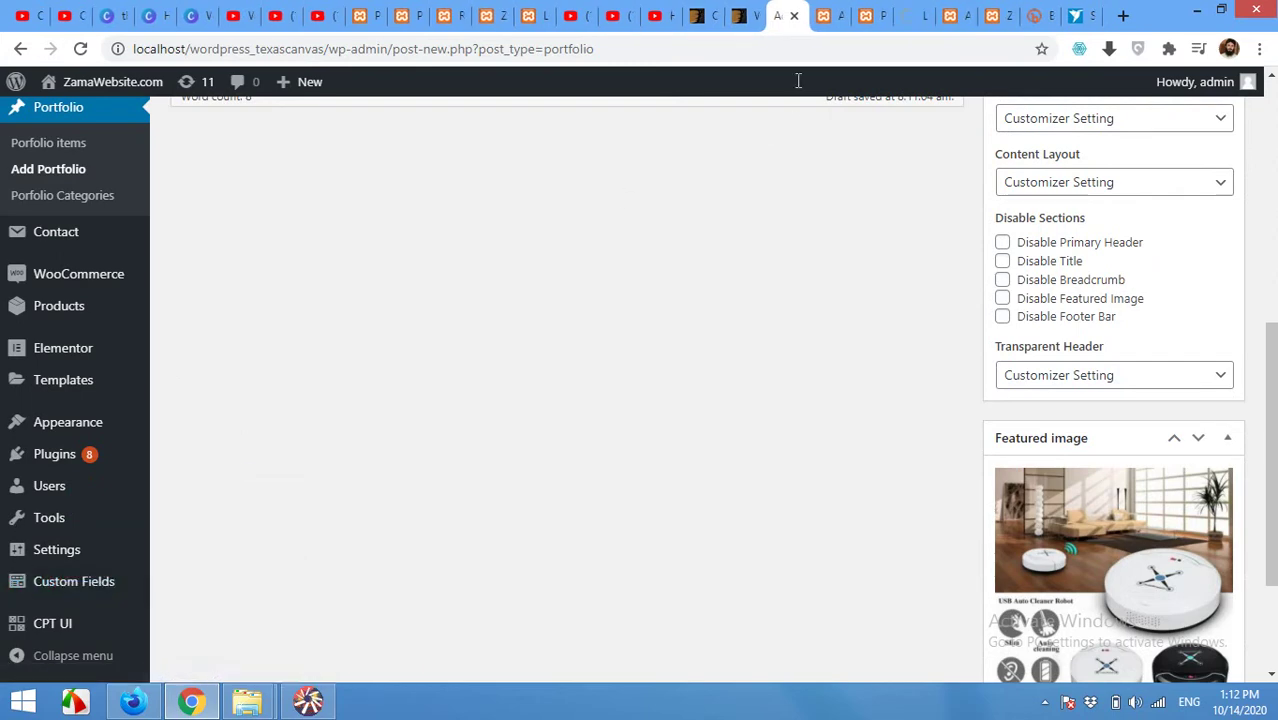
{"action": "left_click", "coordinate": [910, 16]}
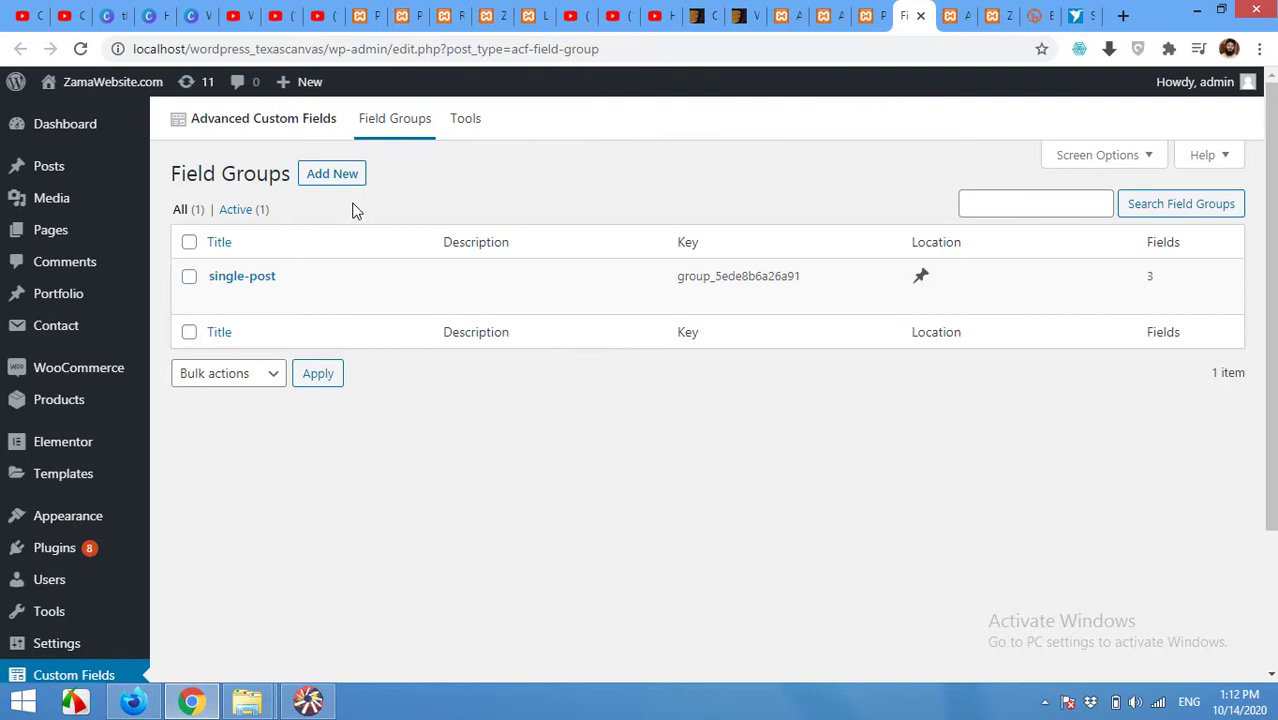
Create a new field group and title it "Portfolio-fields".
{"action": "left_click", "coordinate": [340, 174]}
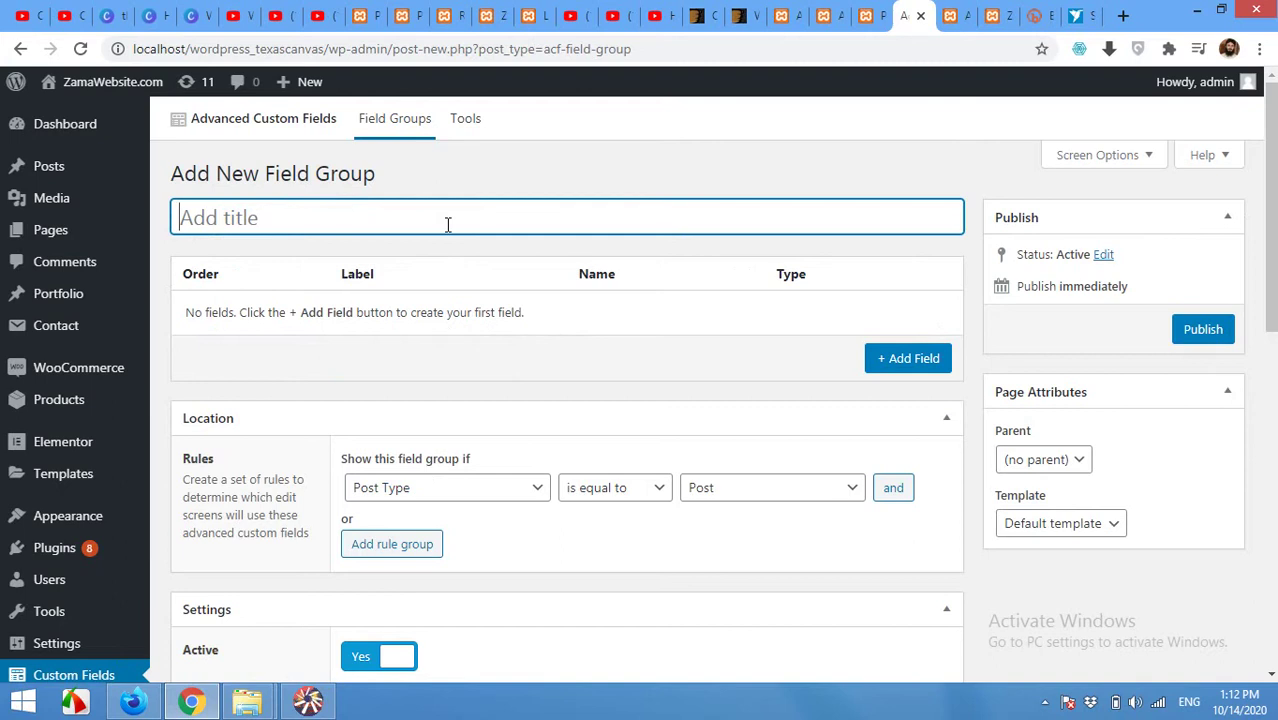
{"action": "type", "text": "Port"}
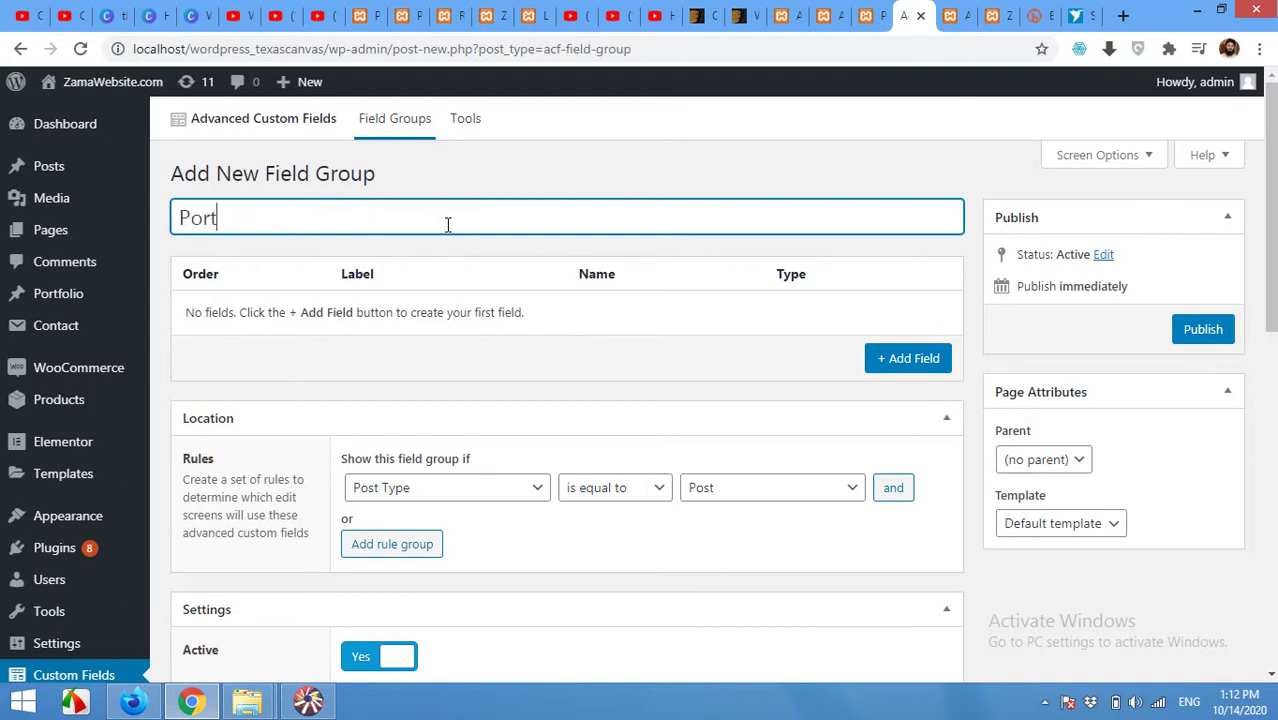
{"action": "type", "text": "fol"}
{"action": "key", "text": "BackSpace"}
{"action": "type", "text": "olio-fields"}
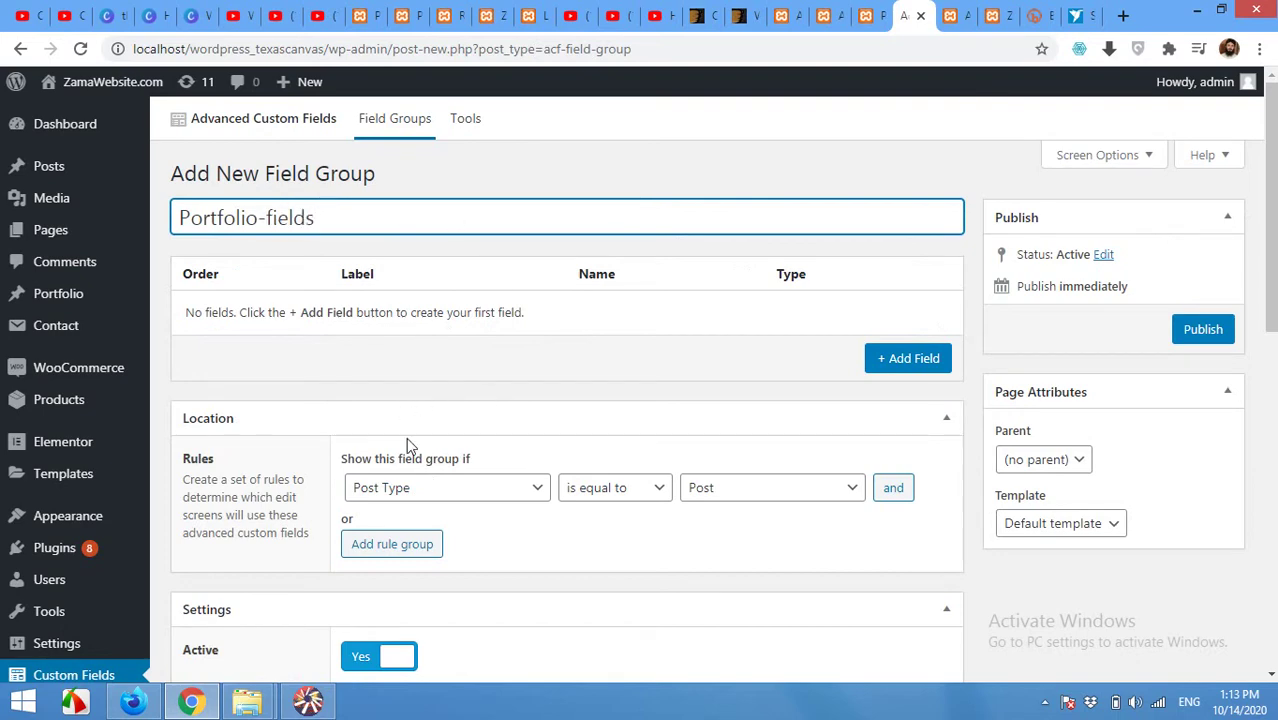
Set the field group's location rule to show it when Post Type is equal to Portfolio.
{"action": "scroll", "coordinate": [410, 445], "scroll_direction": "down", "scroll_amount": 1}
{"action": "left_click", "coordinate": [395, 400]}
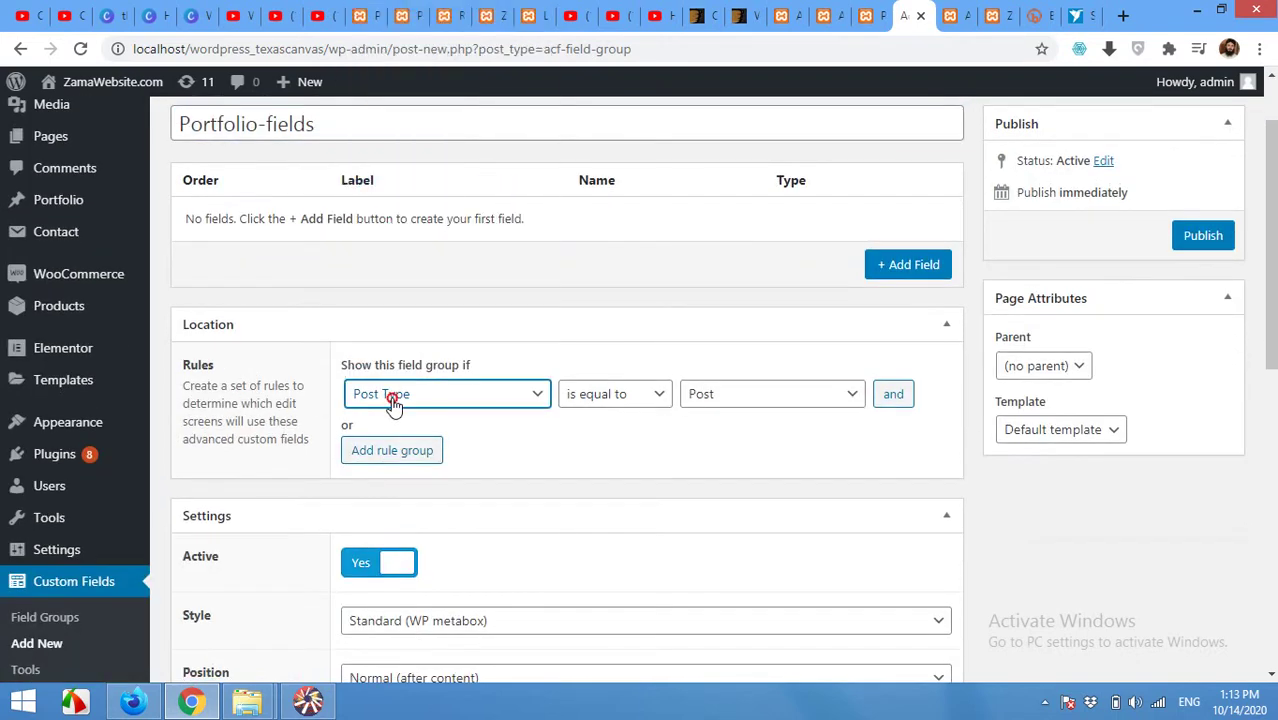
{"action": "left_click", "coordinate": [747, 398]}
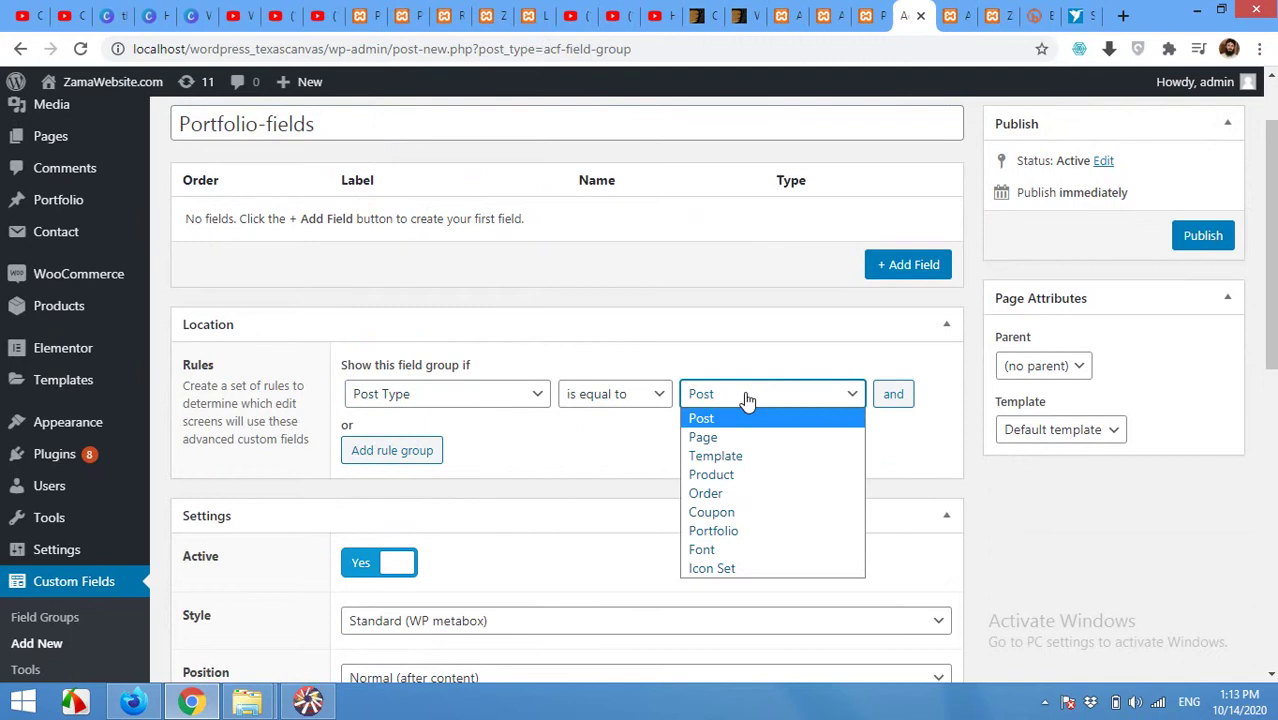
{"action": "left_click", "coordinate": [733, 531]}
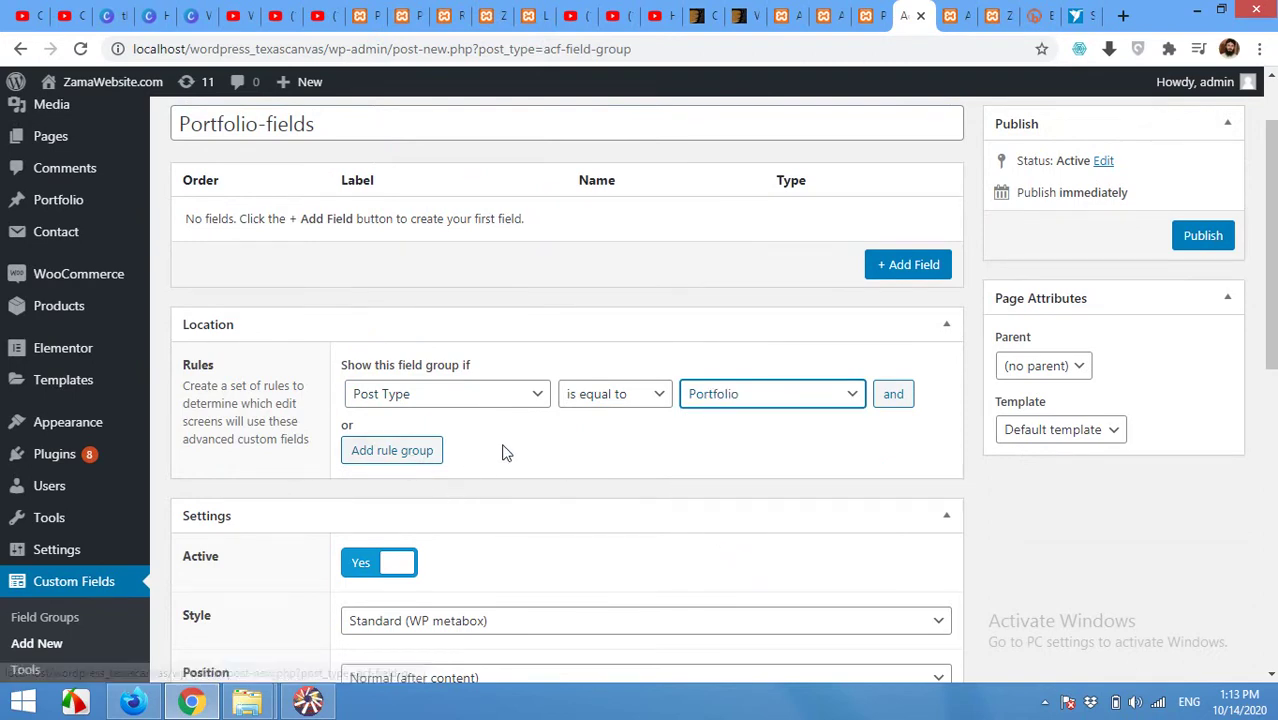
Keep the group's position as Normal (after content) and publish the Portfolio-fields group.
{"action": "scroll", "coordinate": [503, 450], "scroll_direction": "down", "scroll_amount": 2}
{"action": "scroll", "coordinate": [473, 483], "scroll_direction": "down", "scroll_amount": 1}
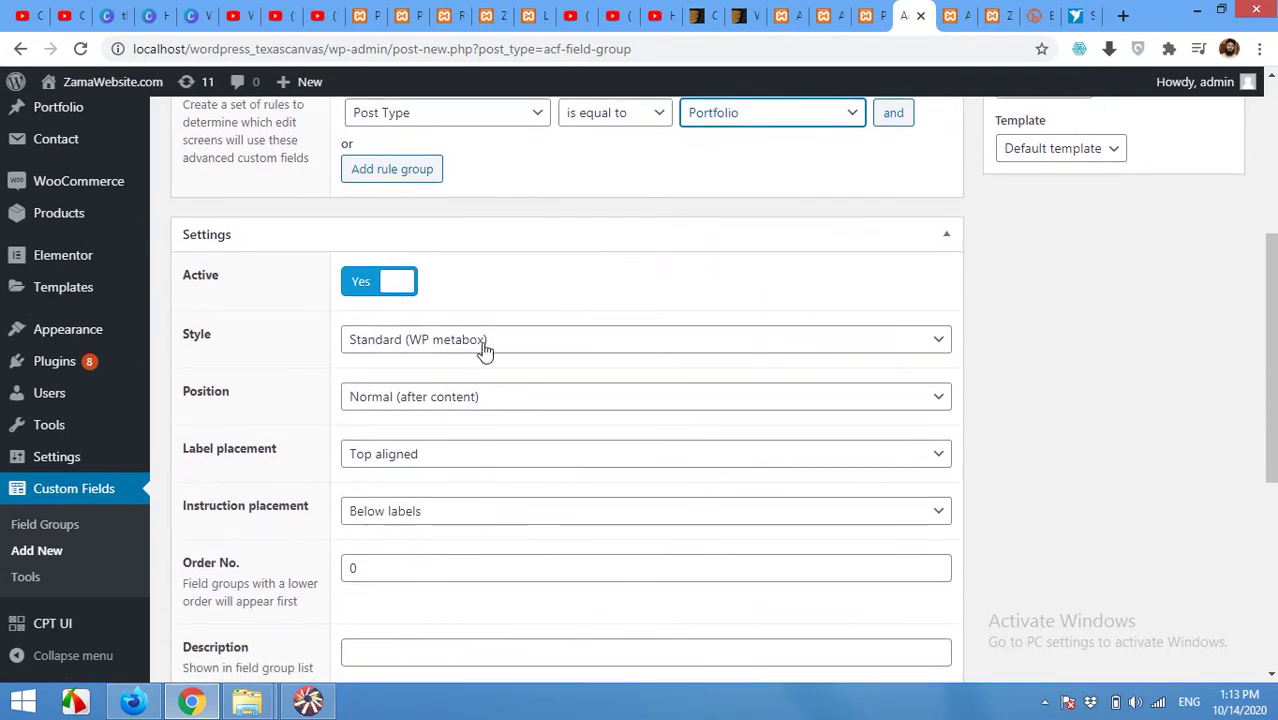
{"action": "left_click", "coordinate": [410, 400]}
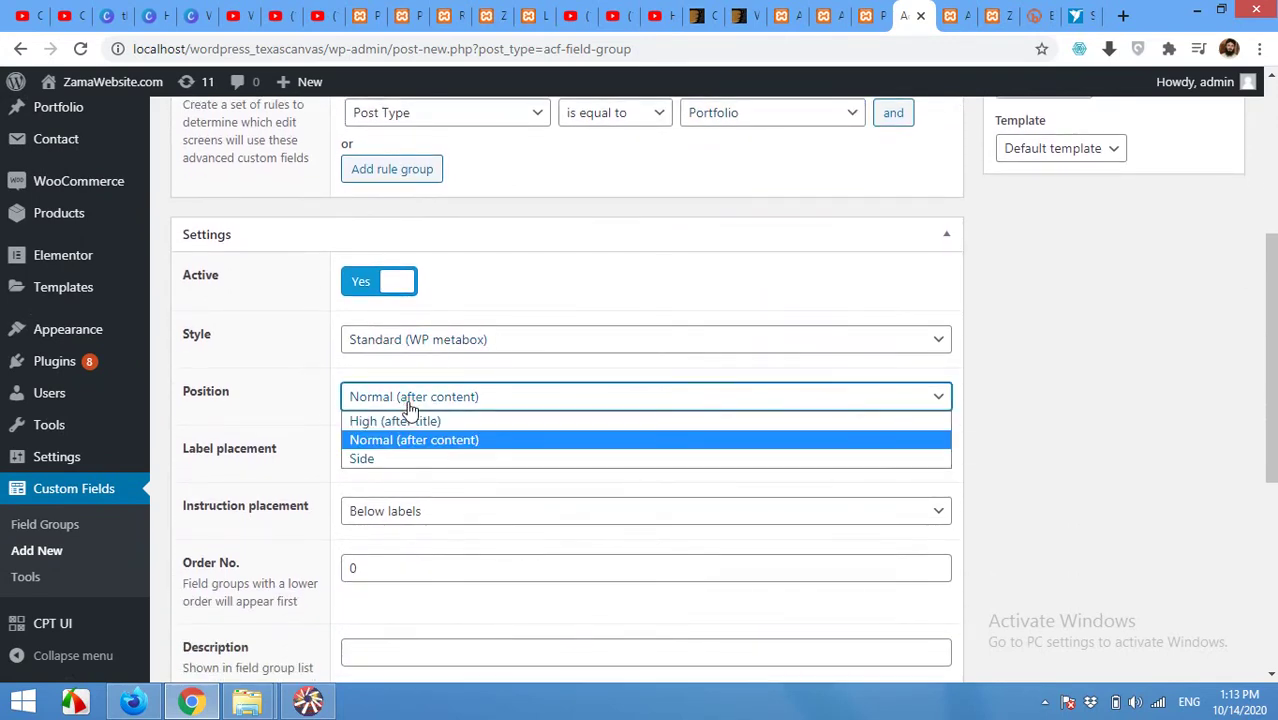
{"action": "left_click", "coordinate": [410, 406]}
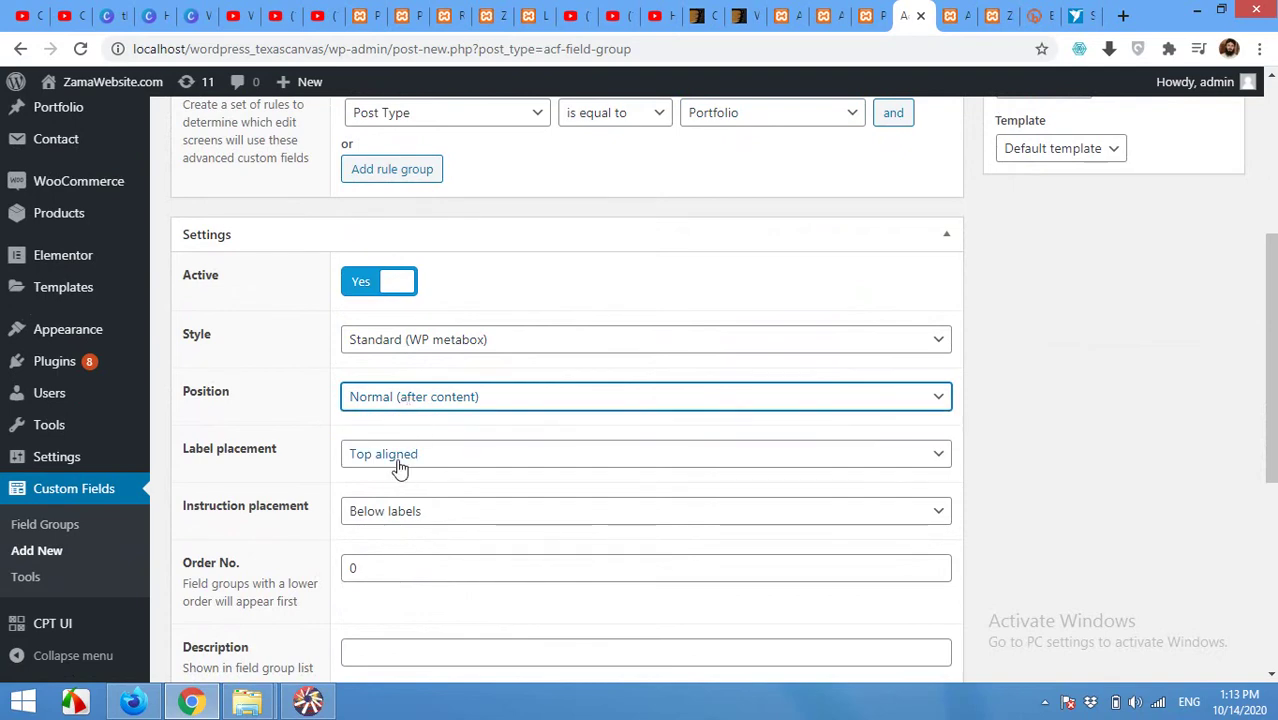
{"action": "scroll", "coordinate": [399, 468], "scroll_direction": "down", "scroll_amount": 3}
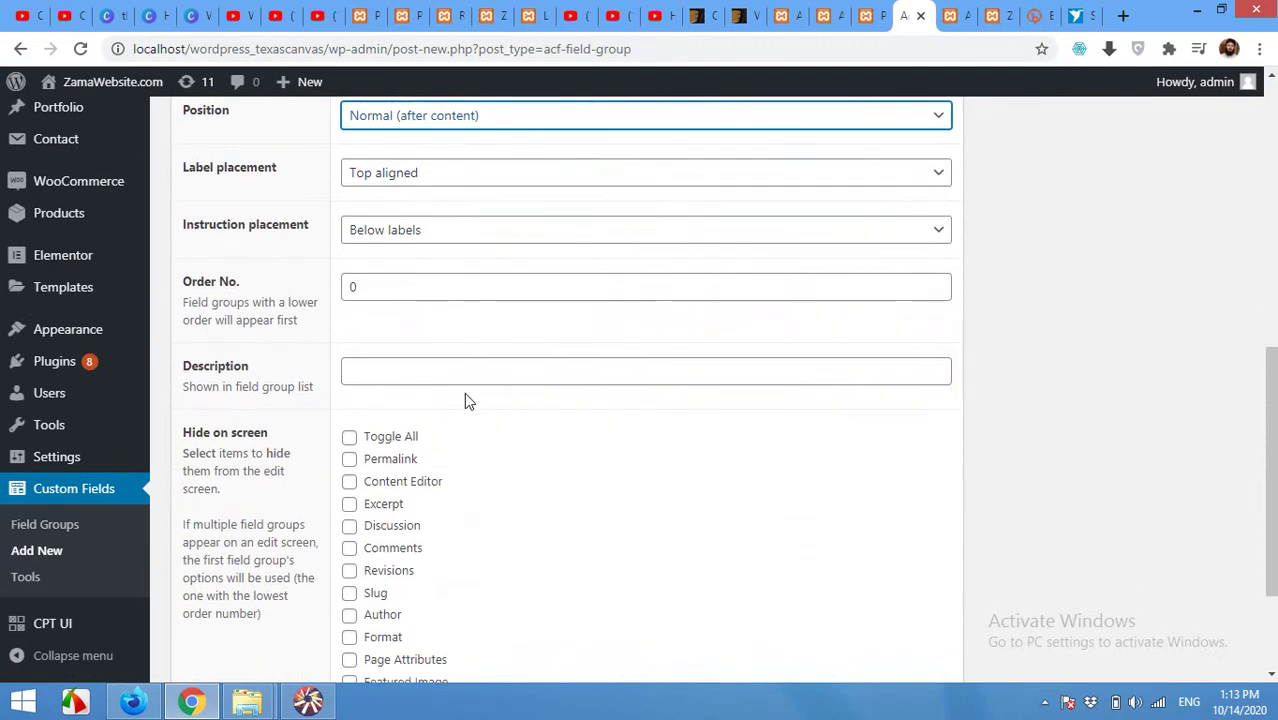
{"action": "scroll", "coordinate": [466, 400], "scroll_direction": "up", "scroll_amount": 5}
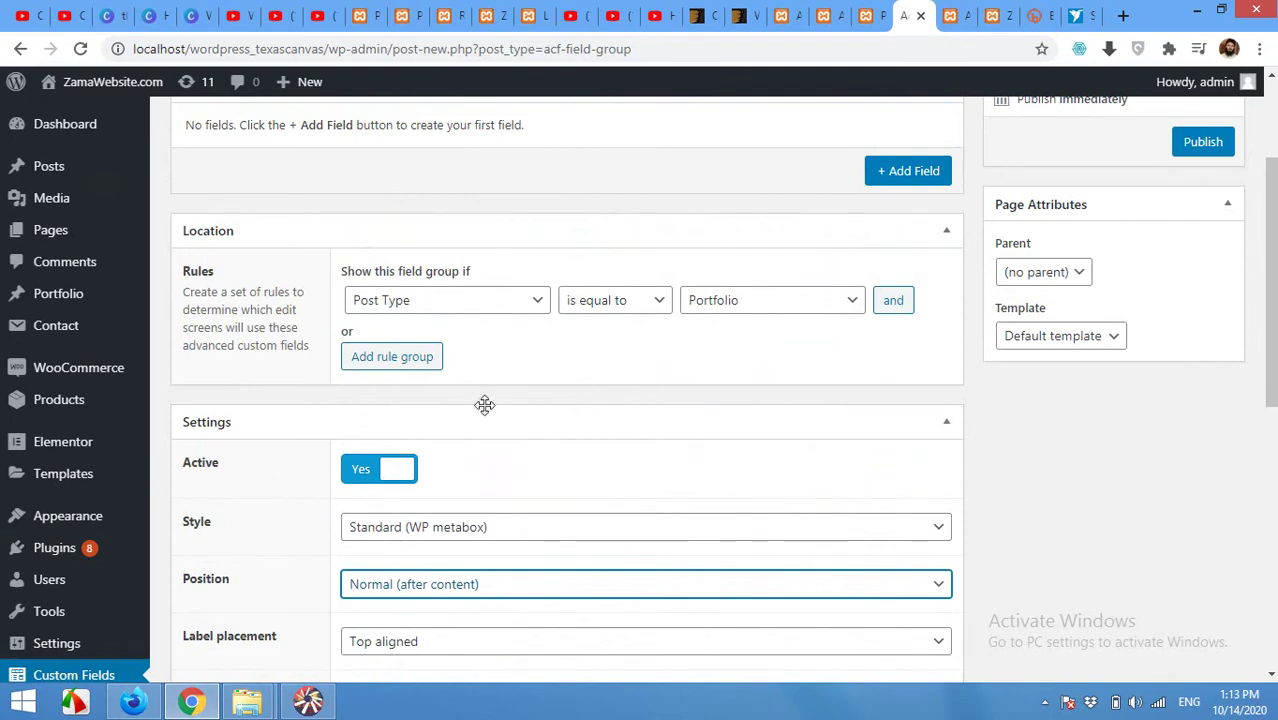
{"action": "scroll", "coordinate": [770, 314], "scroll_direction": "up", "scroll_amount": 2}
{"action": "left_click", "coordinate": [1206, 333]}
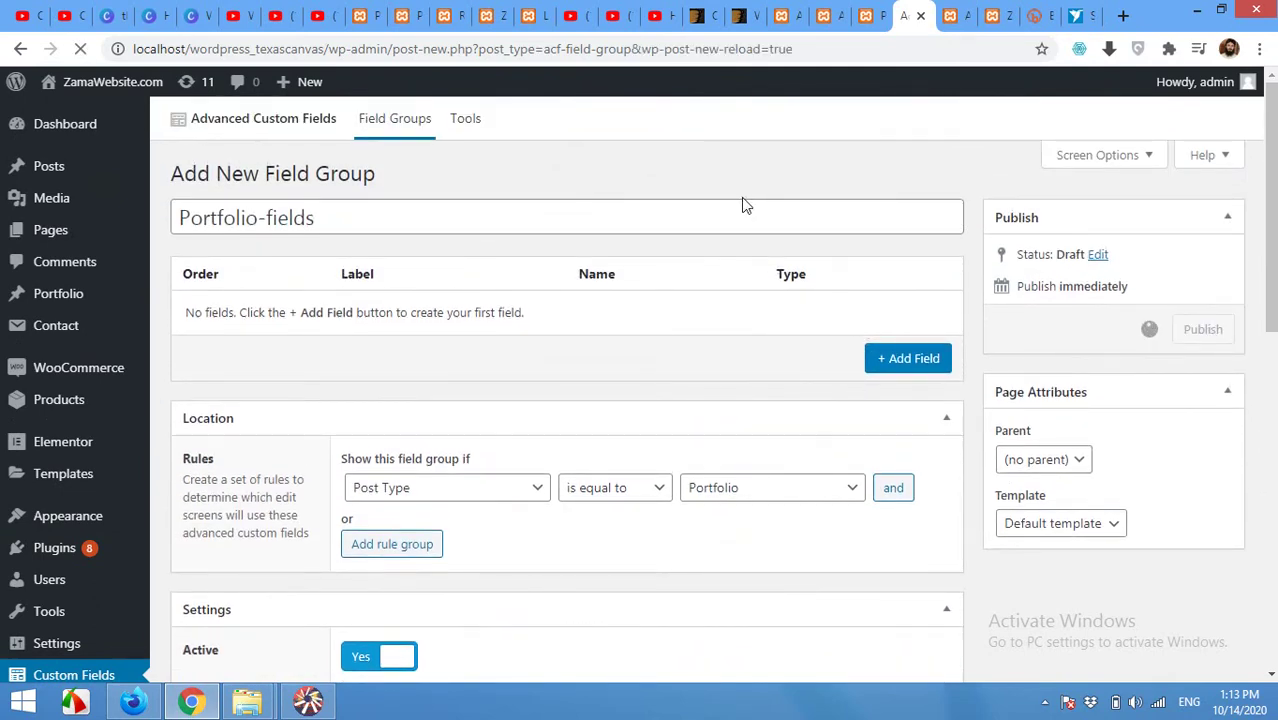
Add a first field to the group labelled "Project Start Date" with the name project_start_date.
{"action": "scroll", "coordinate": [590, 318], "scroll_direction": "down", "scroll_amount": 2}
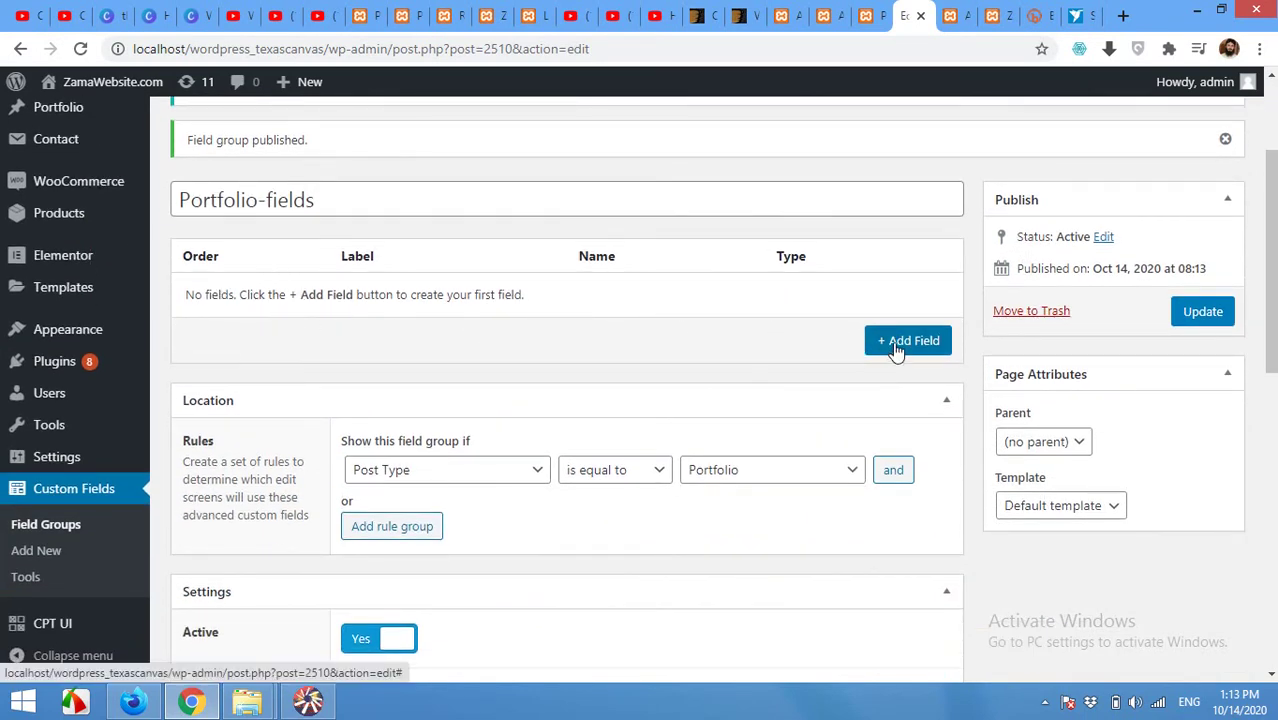
{"action": "left_click", "coordinate": [896, 345]}
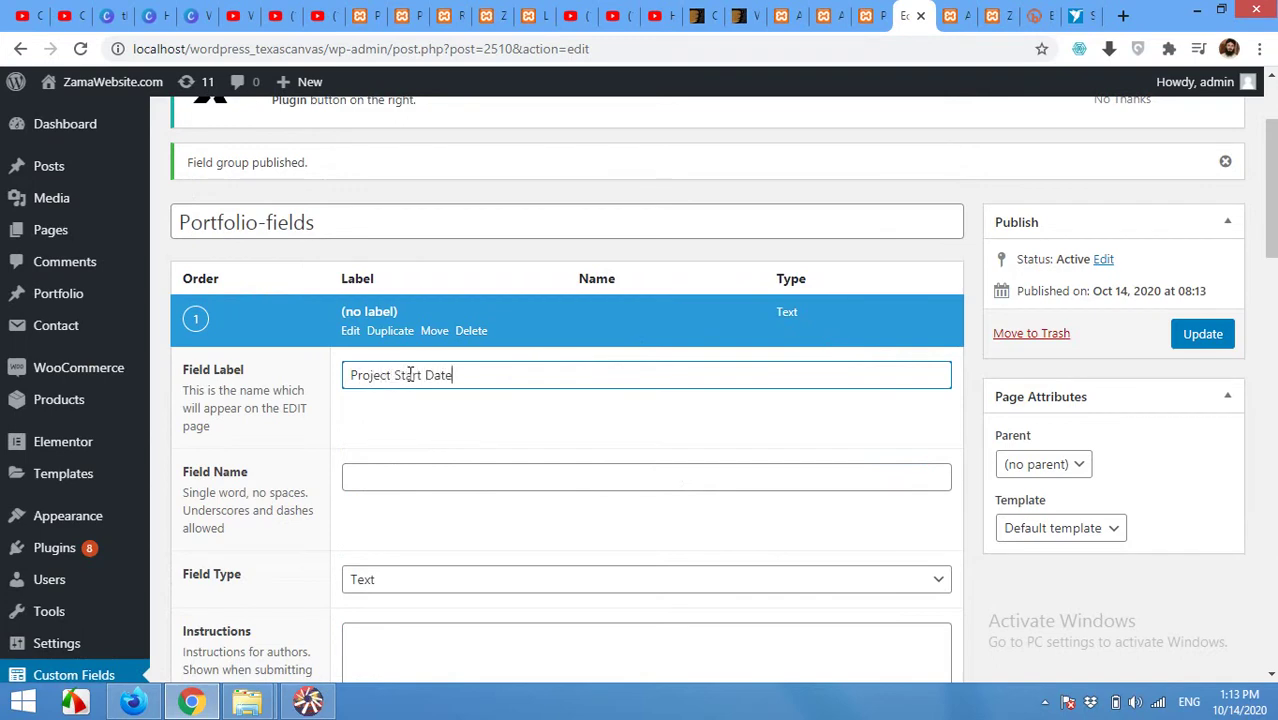
{"action": "left_click", "coordinate": [391, 479]}
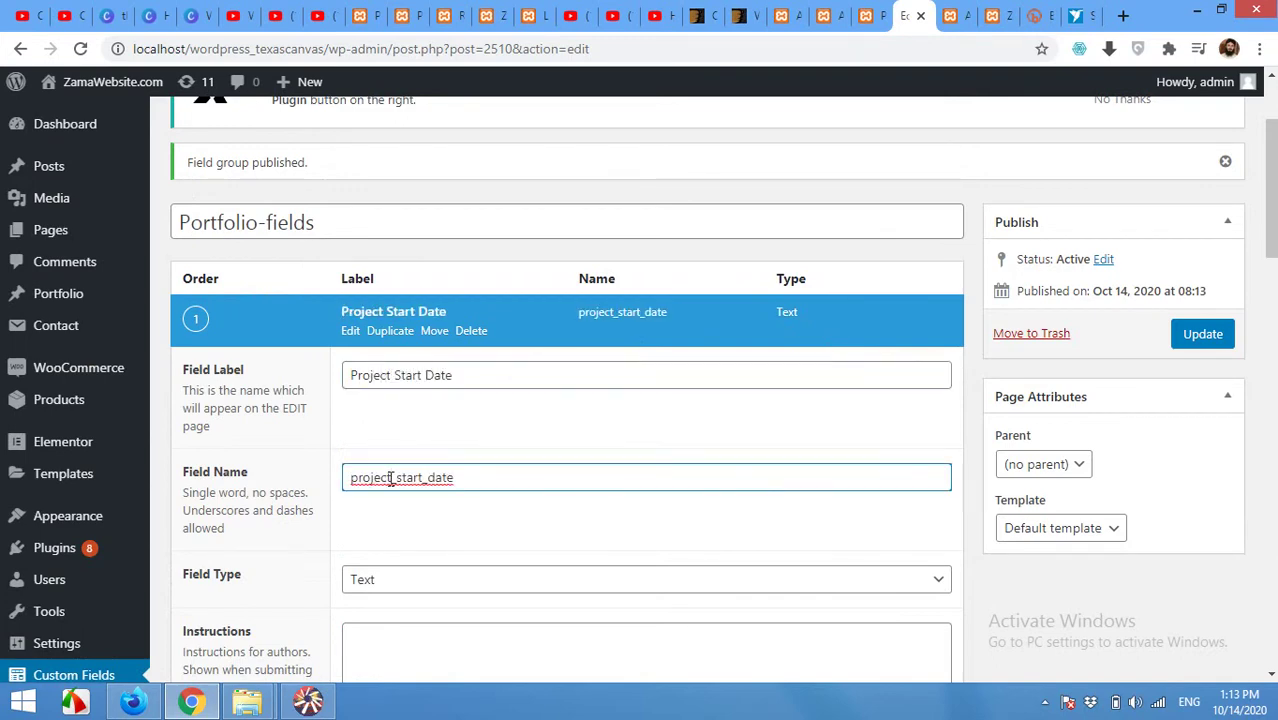
Set the Project Start Date field's type to Date Picker and make it required.
{"action": "scroll", "coordinate": [372, 549], "scroll_direction": "down", "scroll_amount": 1}
{"action": "scroll", "coordinate": [394, 499], "scroll_direction": "down", "scroll_amount": 1}
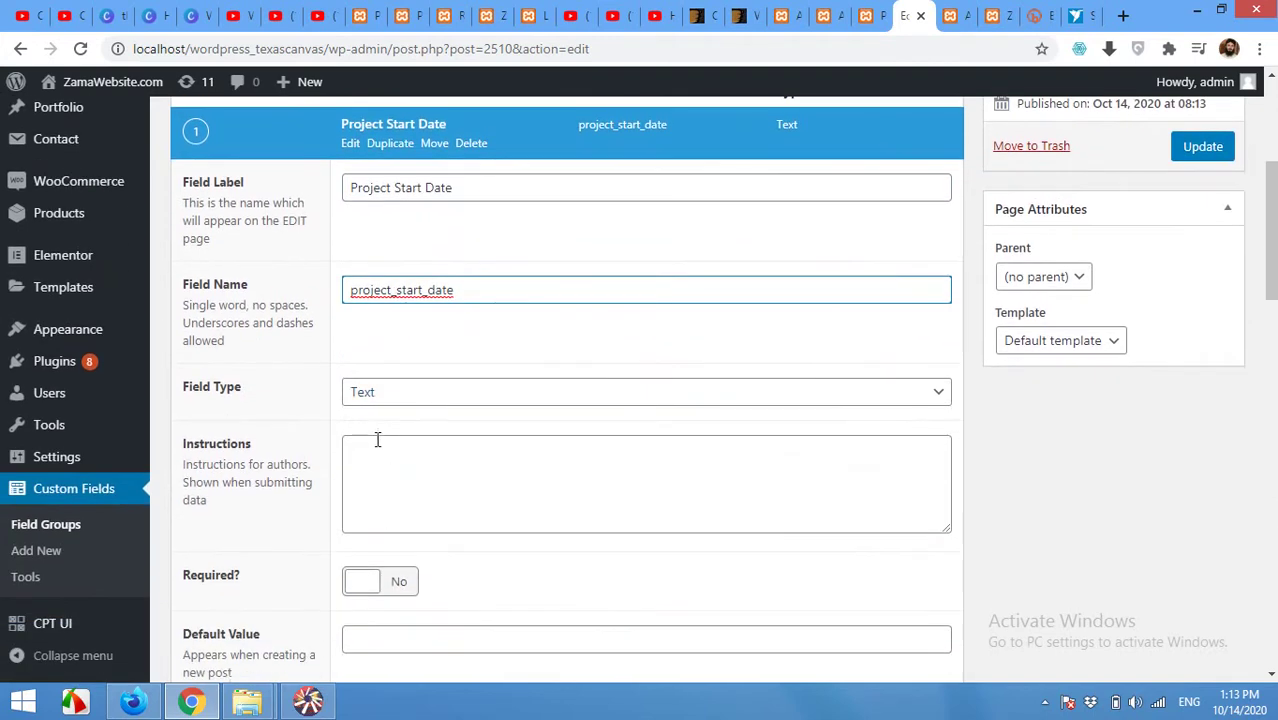
{"action": "left_click", "coordinate": [394, 412]}
{"action": "scroll", "coordinate": [386, 313], "scroll_direction": "down", "scroll_amount": 1}
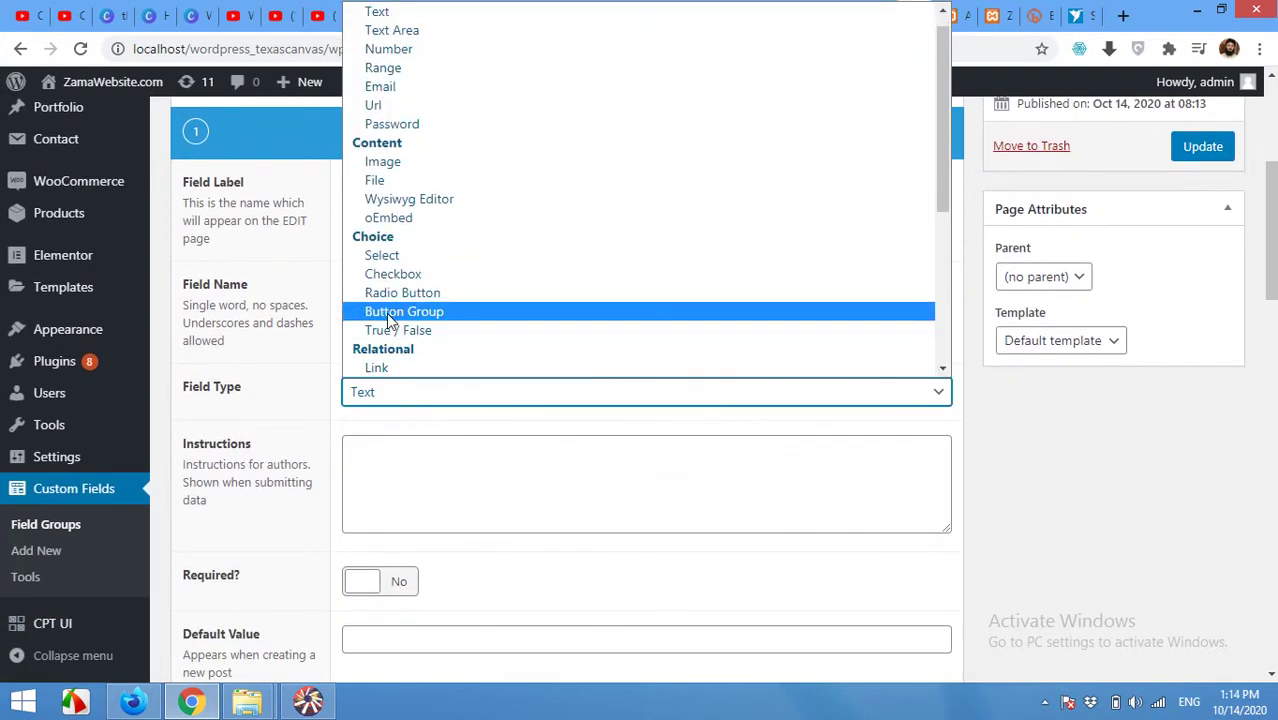
{"action": "scroll", "coordinate": [440, 250], "scroll_direction": "down", "scroll_amount": 2}
{"action": "scroll", "coordinate": [452, 250], "scroll_direction": "down", "scroll_amount": 3}
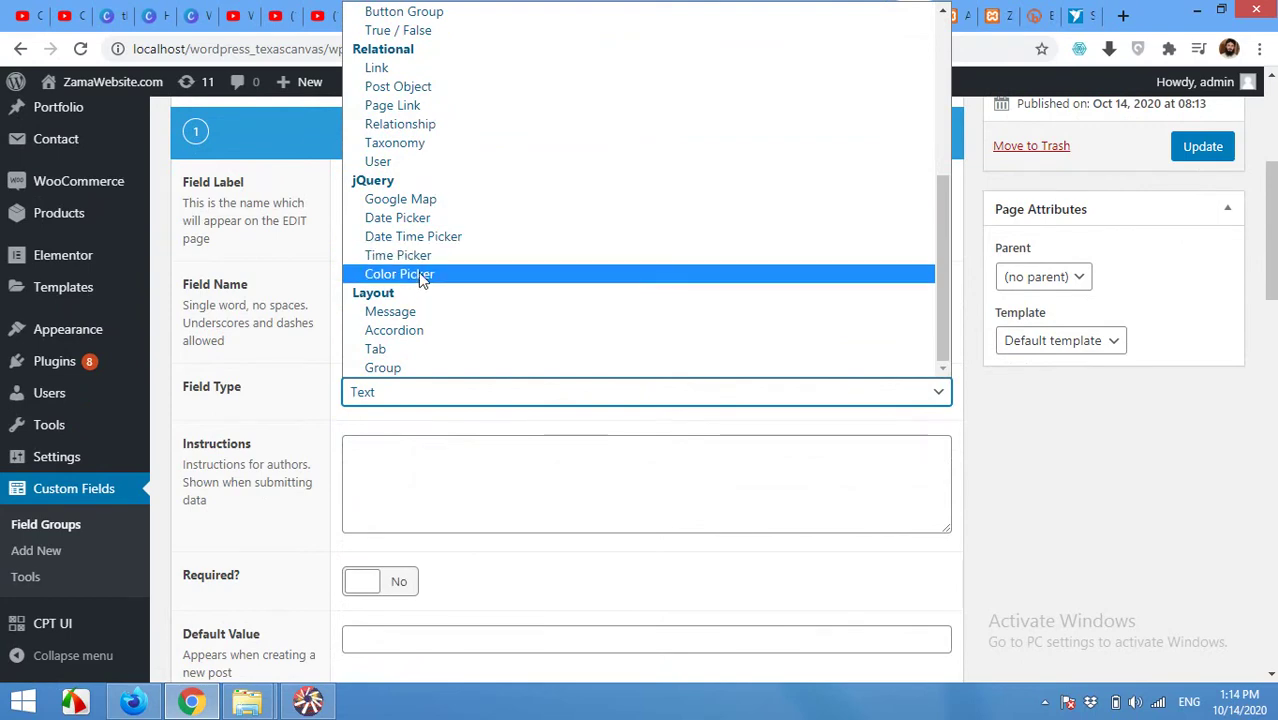
{"action": "left_click", "coordinate": [418, 219]}
{"action": "scroll", "coordinate": [380, 490], "scroll_direction": "down", "scroll_amount": 2}
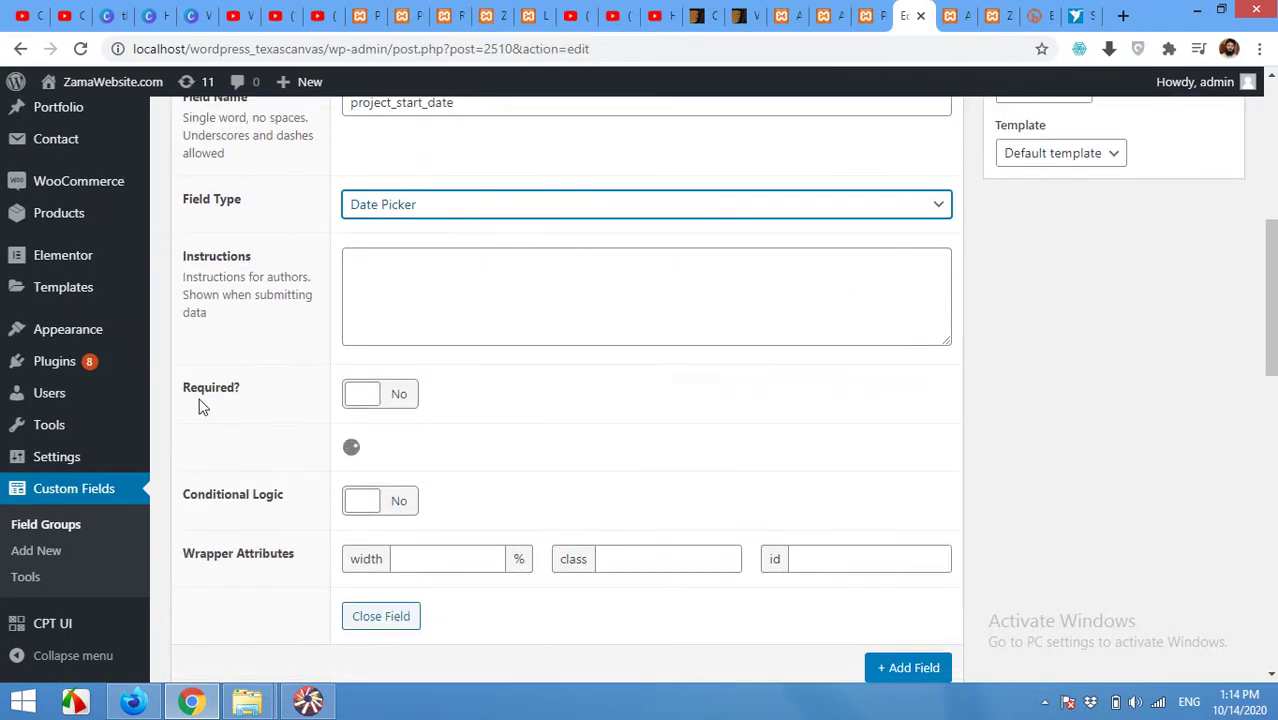
{"action": "left_click", "coordinate": [388, 398]}
Add a second field labelled "Project Completion Date" with the name project_completion_date.
{"action": "scroll", "coordinate": [379, 447], "scroll_direction": "down", "scroll_amount": 2}
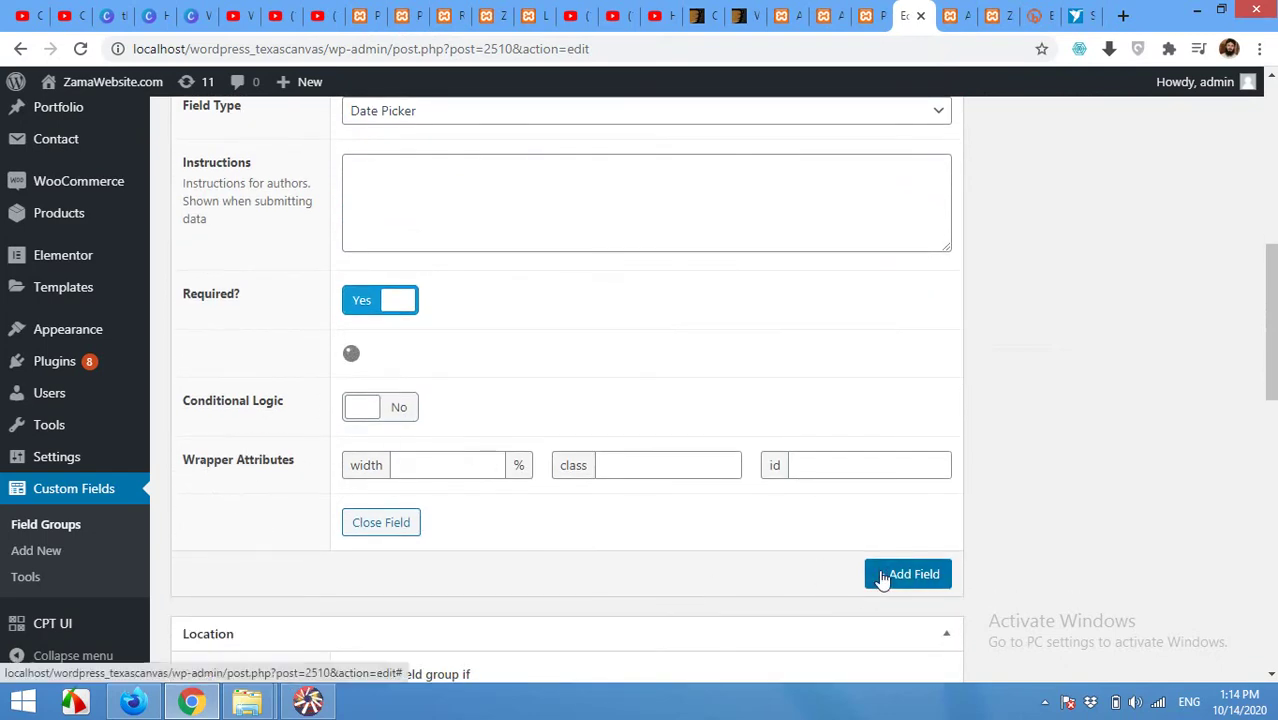
{"action": "left_click", "coordinate": [890, 577]}
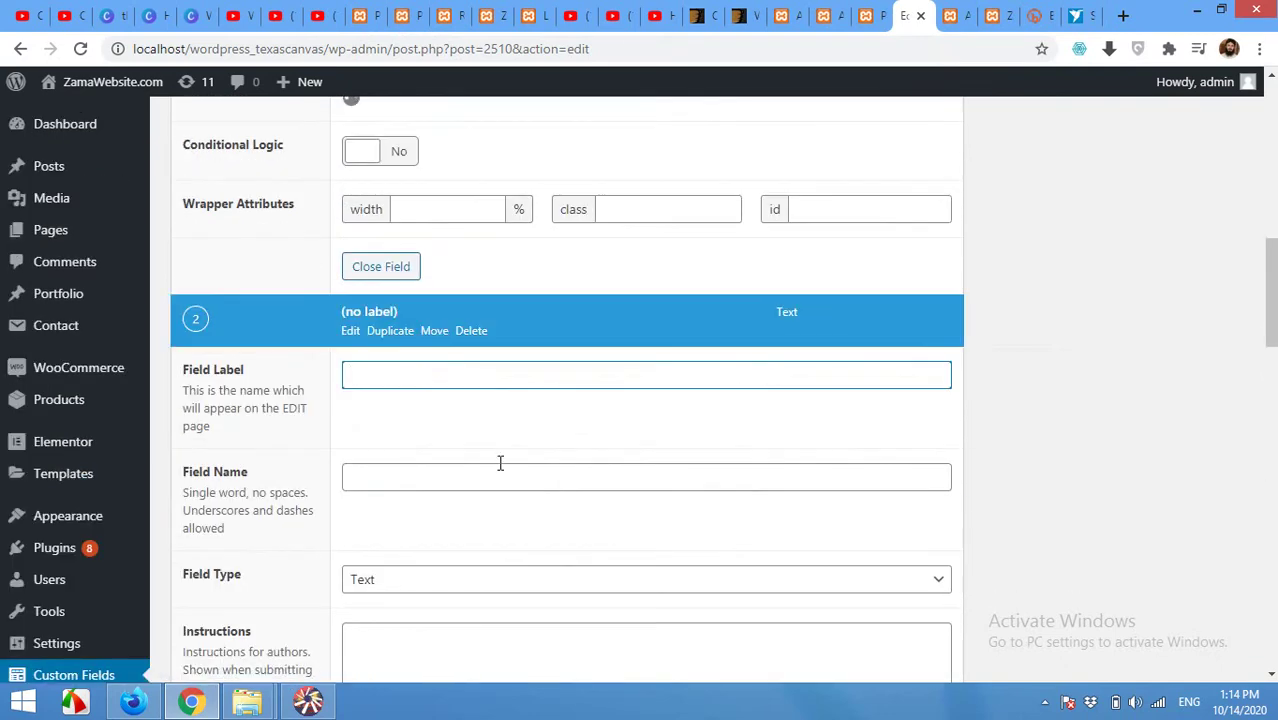
{"action": "type", "text": "Project Ex"}
{"action": "key", "text": "BackSpace"}
{"action": "key", "text": "BackSpace"}
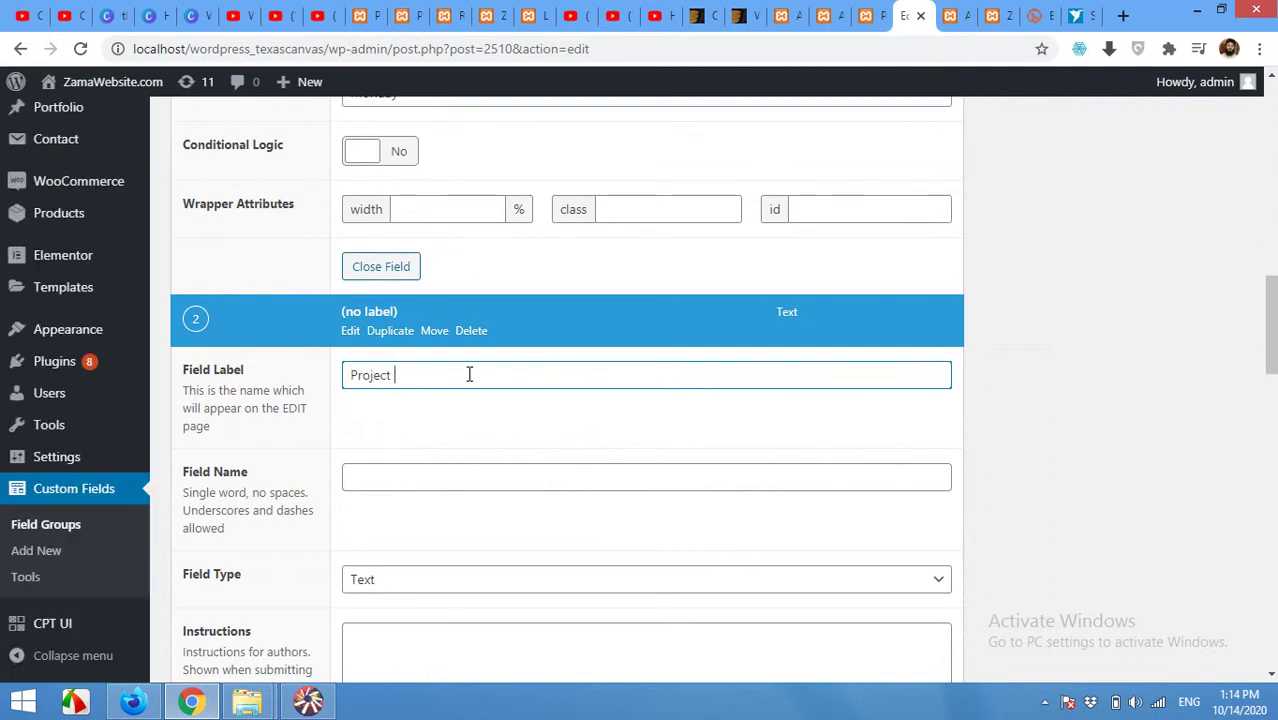
{"action": "type", "text": "Completion Date"}
{"action": "left_click", "coordinate": [453, 479]}
Set the Project Completion Date field's type to Date Picker and make it required.
{"action": "scroll", "coordinate": [545, 508], "scroll_direction": "down", "scroll_amount": 2}
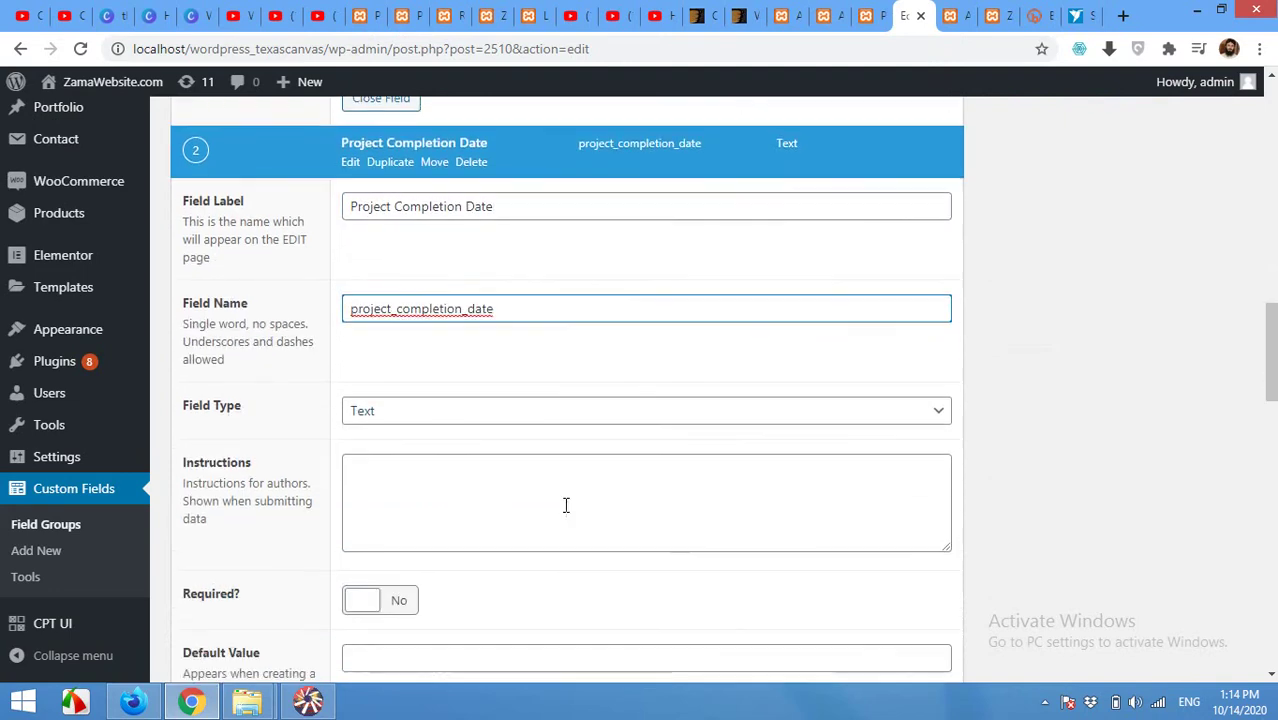
{"action": "left_click", "coordinate": [407, 396]}
{"action": "scroll", "coordinate": [403, 320], "scroll_direction": "down", "scroll_amount": 3}
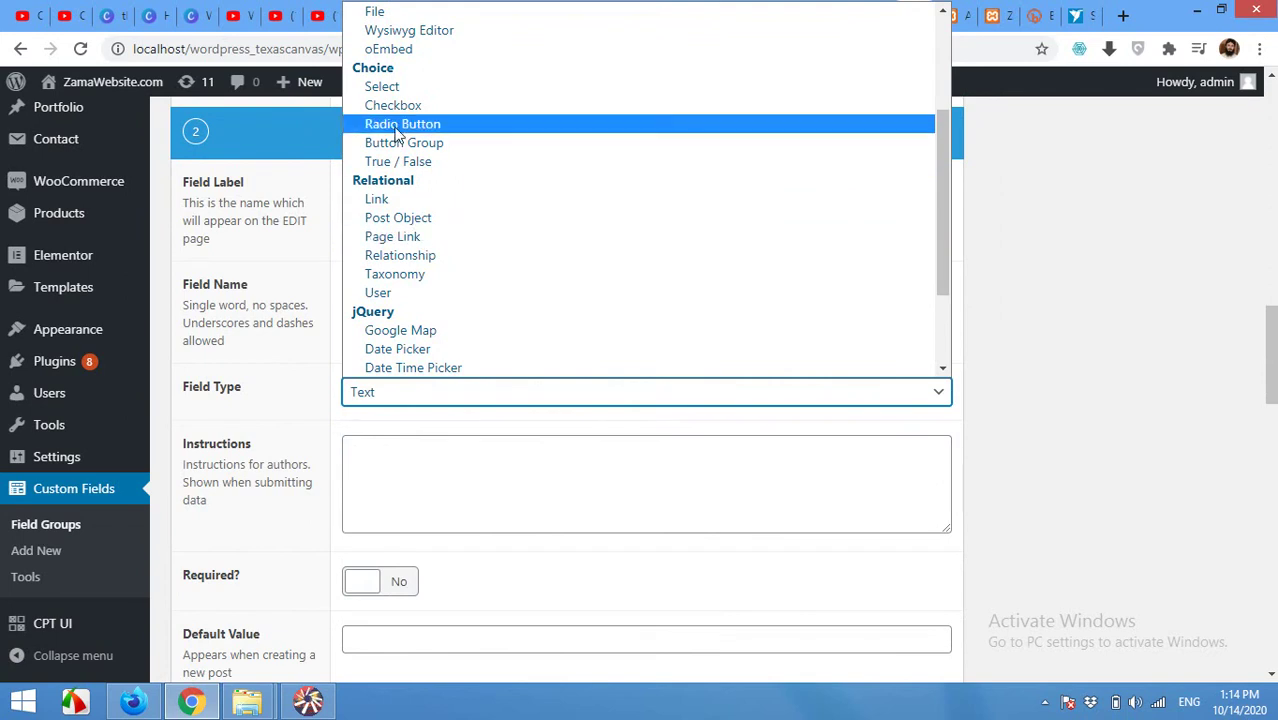
{"action": "scroll", "coordinate": [398, 147], "scroll_direction": "down", "scroll_amount": 1}
{"action": "scroll", "coordinate": [398, 147], "scroll_direction": "down", "scroll_amount": 2}
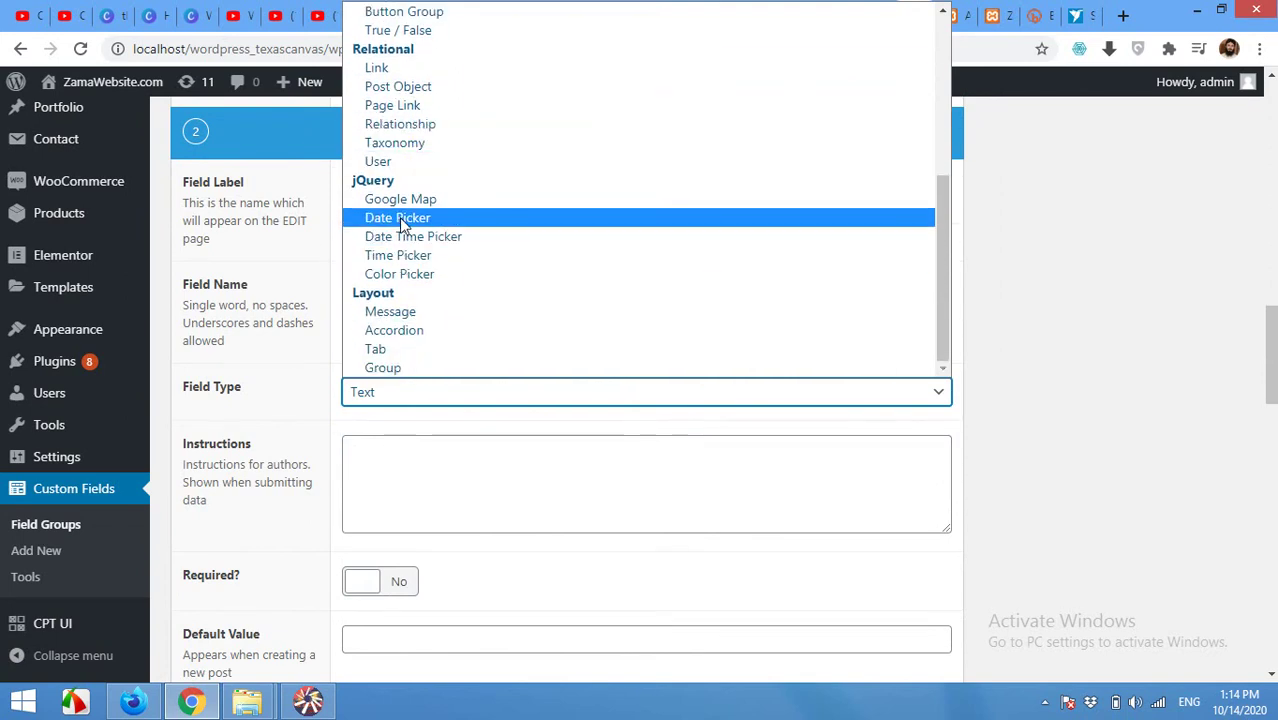
{"action": "left_click", "coordinate": [398, 217]}
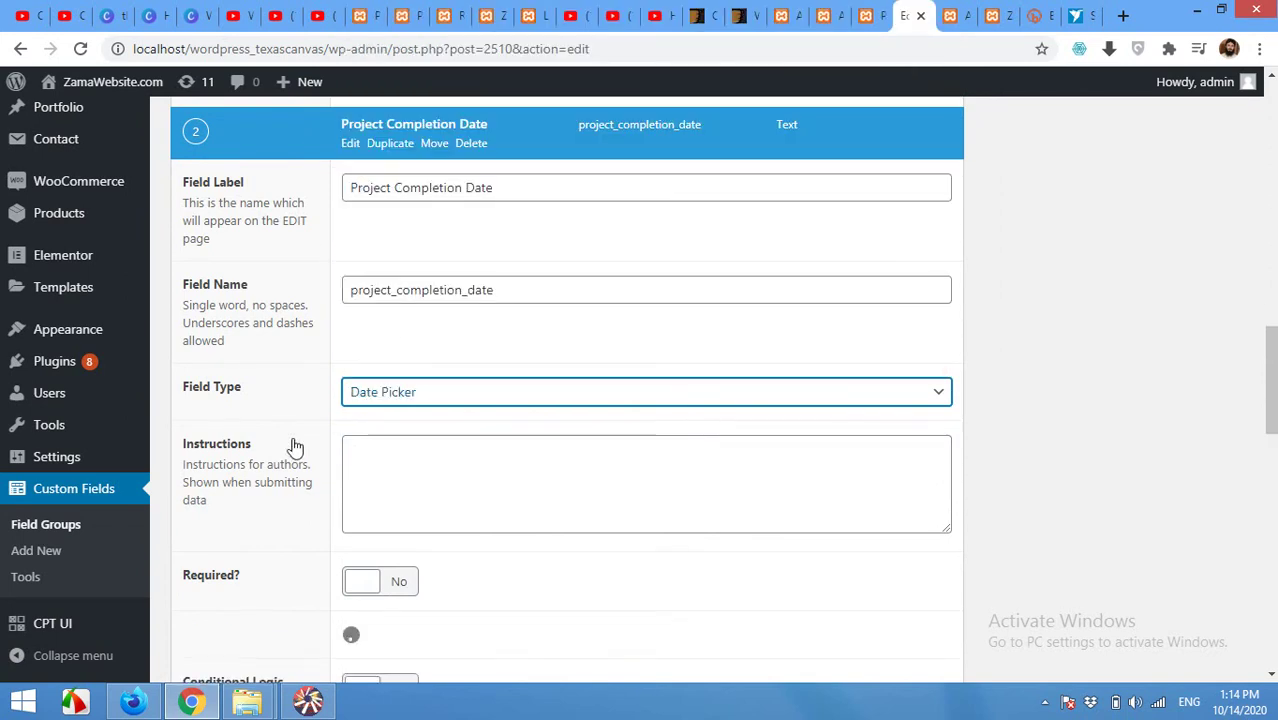
{"action": "scroll", "coordinate": [294, 446], "scroll_direction": "down", "scroll_amount": 2}
{"action": "left_click", "coordinate": [372, 396]}
Add a third field labelled "Project Address" with the name project_address.
{"action": "scroll", "coordinate": [713, 509], "scroll_direction": "down", "scroll_amount": 2}
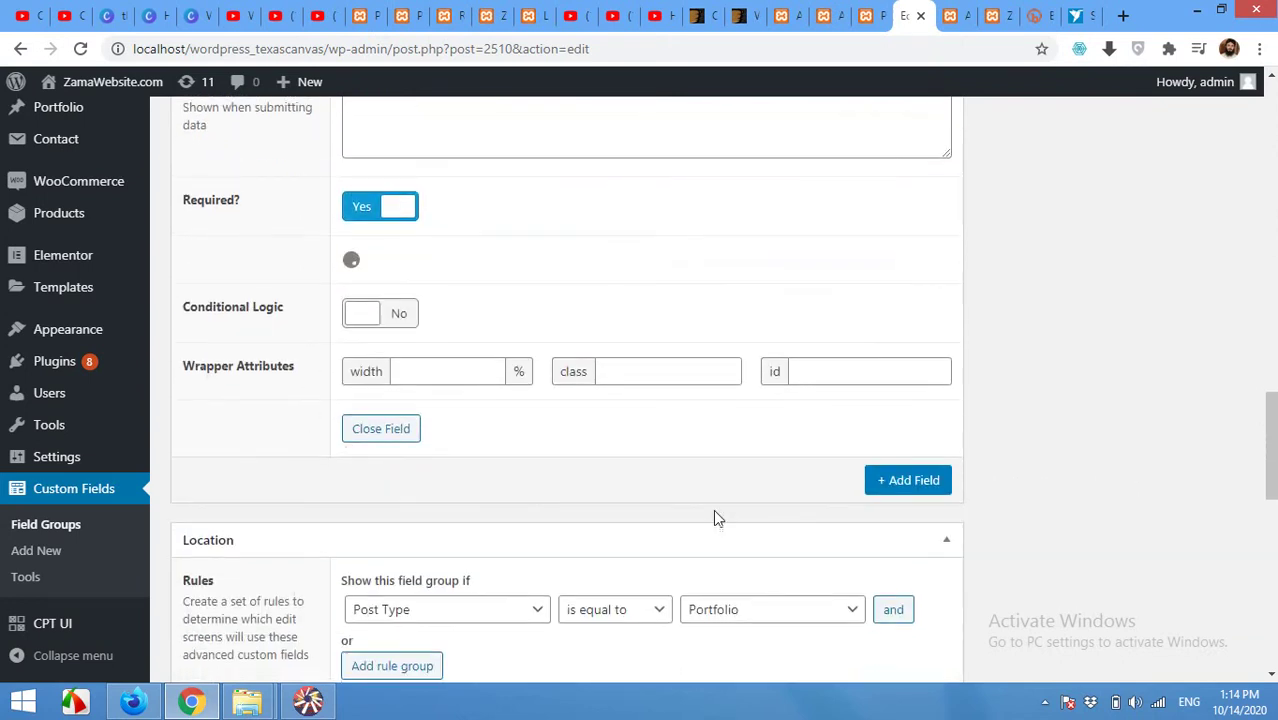
{"action": "left_click", "coordinate": [893, 488]}
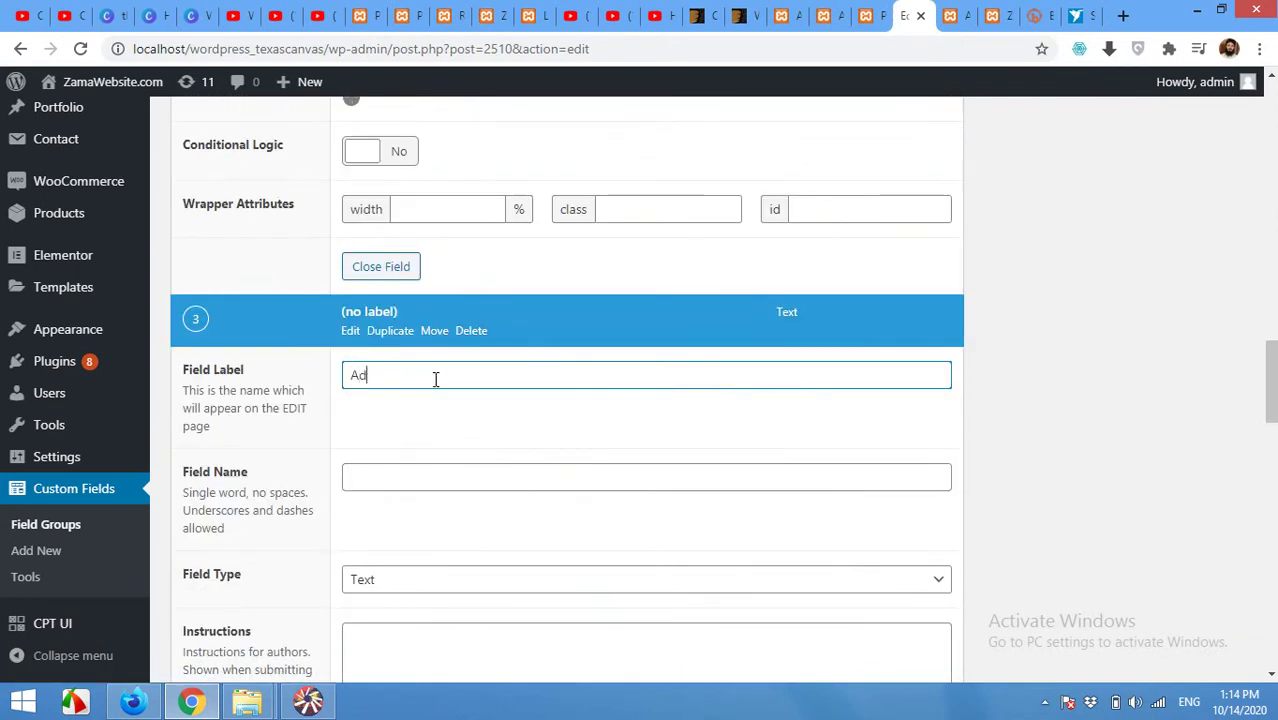
{"action": "key", "text": "BackSpace"}
{"action": "key", "text": "BackSpace"}
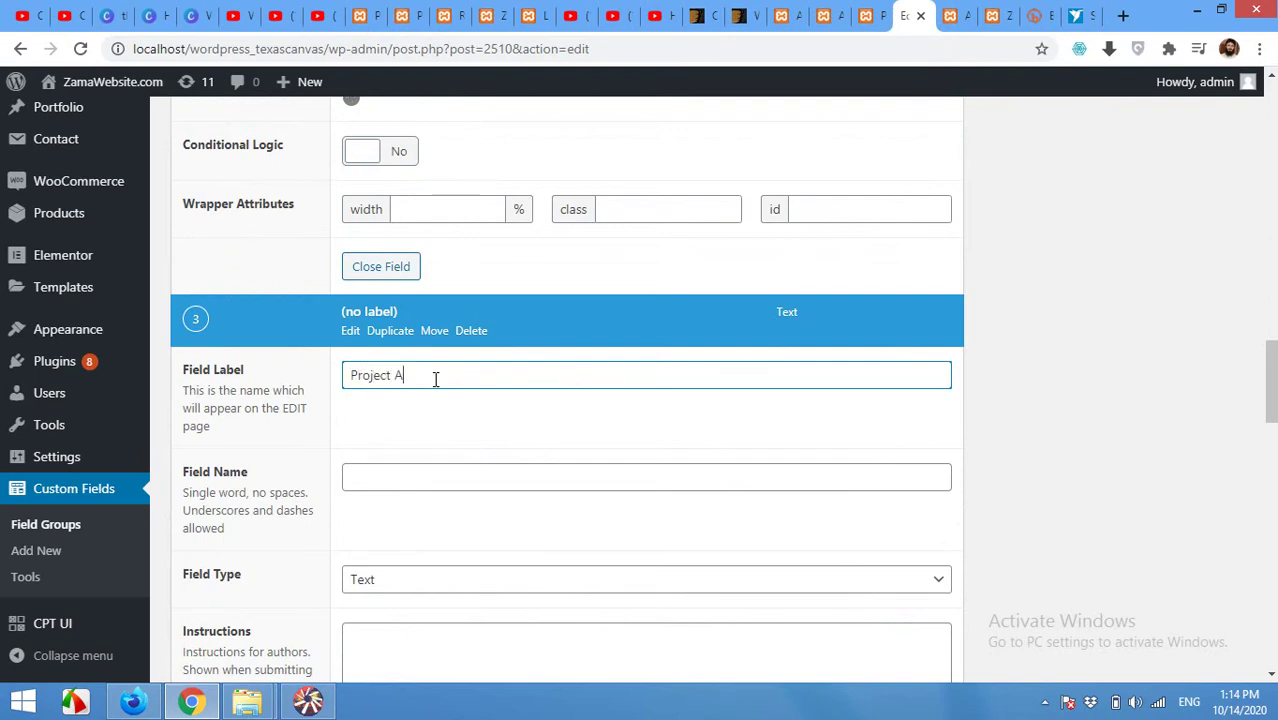
{"action": "left_click", "coordinate": [389, 482]}
Make the Project Address text field required and update the field group.
{"action": "scroll", "coordinate": [425, 505], "scroll_direction": "down", "scroll_amount": 2}
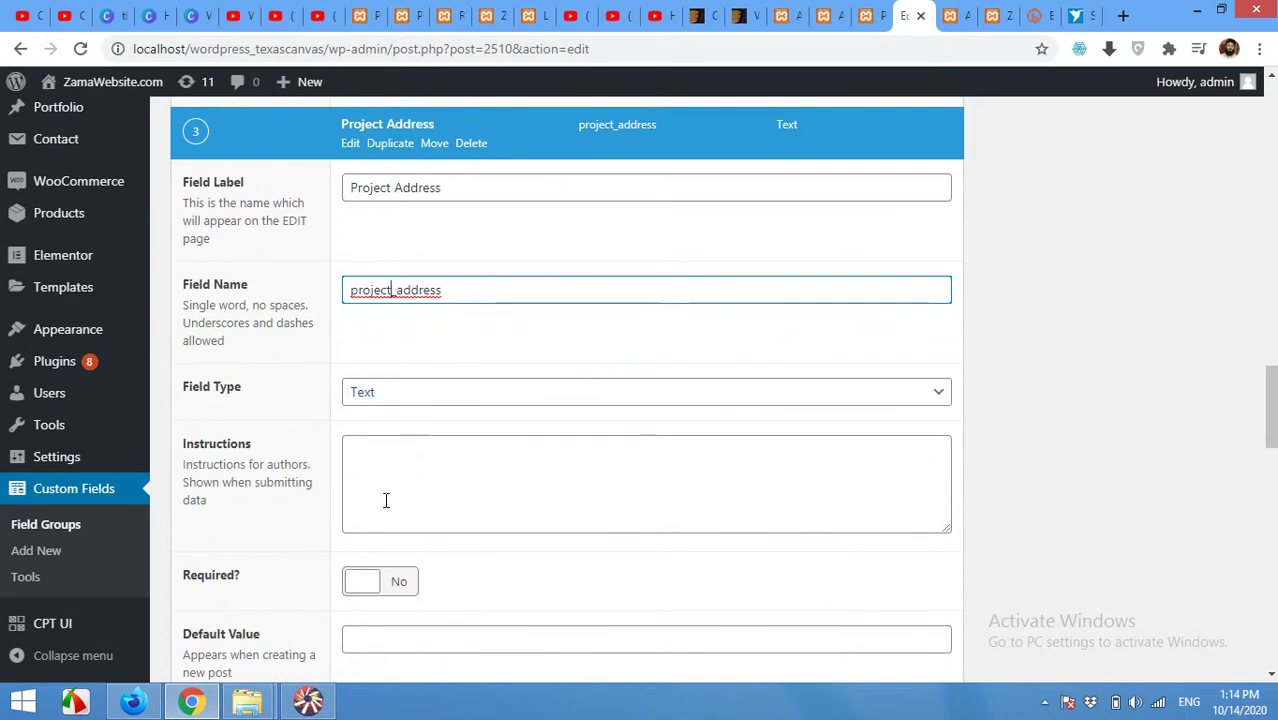
{"action": "scroll", "coordinate": [385, 505], "scroll_direction": "down", "scroll_amount": 1}
{"action": "left_click", "coordinate": [380, 488]}
{"action": "scroll", "coordinate": [290, 510], "scroll_direction": "down", "scroll_amount": 2}
{"action": "scroll", "coordinate": [887, 574], "scroll_direction": "down", "scroll_amount": 3}
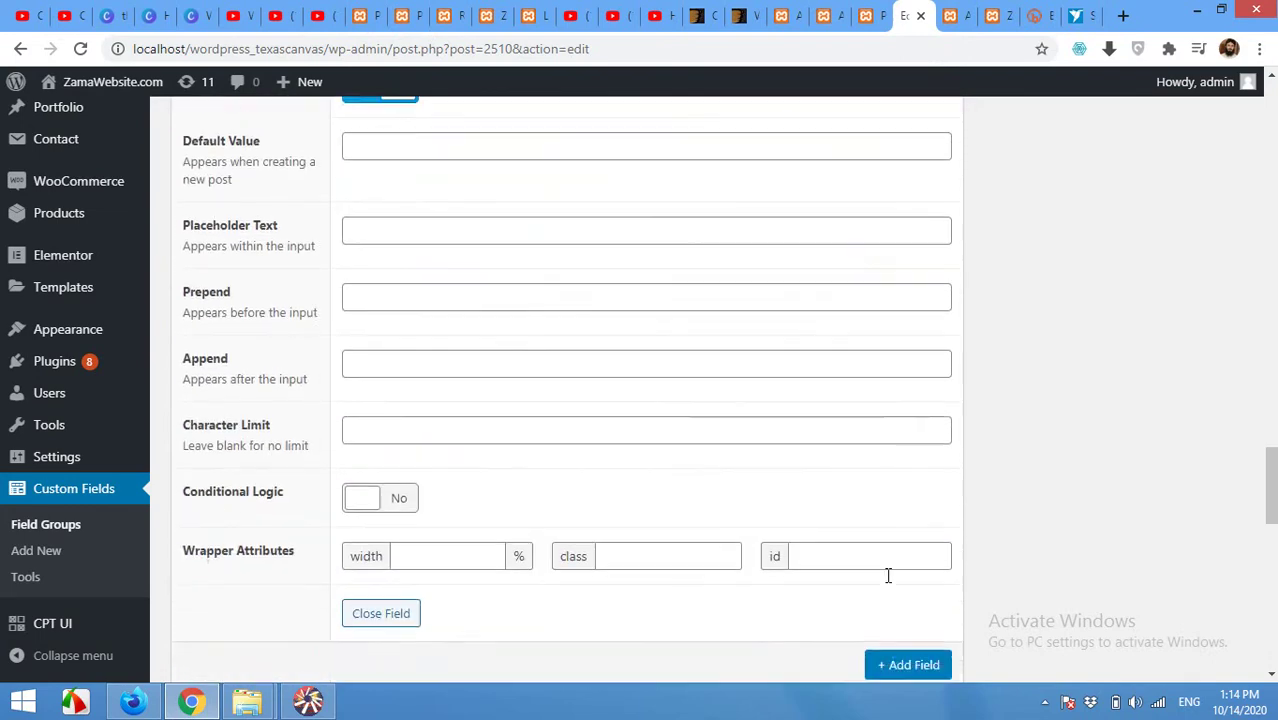
{"action": "scroll", "coordinate": [861, 537], "scroll_direction": "up", "scroll_amount": 15}
{"action": "scroll", "coordinate": [864, 540], "scroll_direction": "down", "scroll_amount": 1}
{"action": "scroll", "coordinate": [861, 537], "scroll_direction": "up", "scroll_amount": 15}
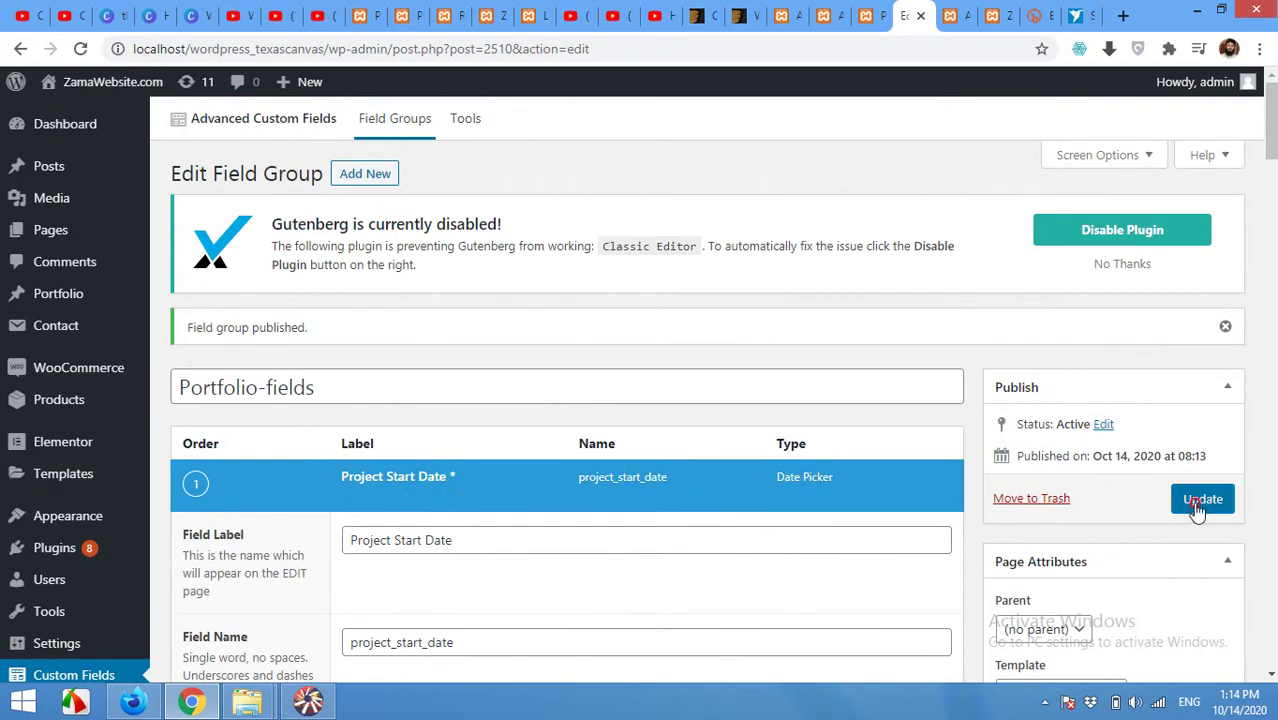
{"action": "left_click", "coordinate": [1200, 502]}
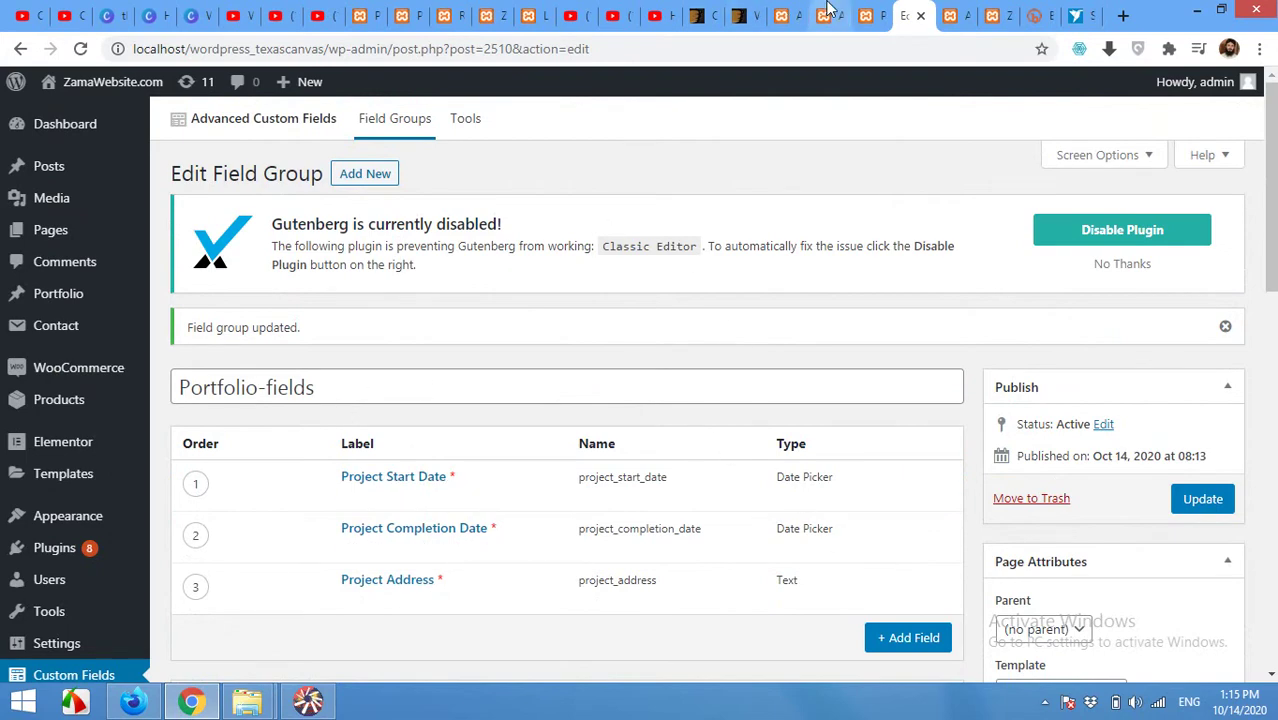
Switch to the House Build item's tab, publish the item and view its Portfolio-fields section.
{"action": "left_click", "coordinate": [798, 12]}
{"action": "scroll", "coordinate": [730, 280], "scroll_direction": "up", "scroll_amount": 3}
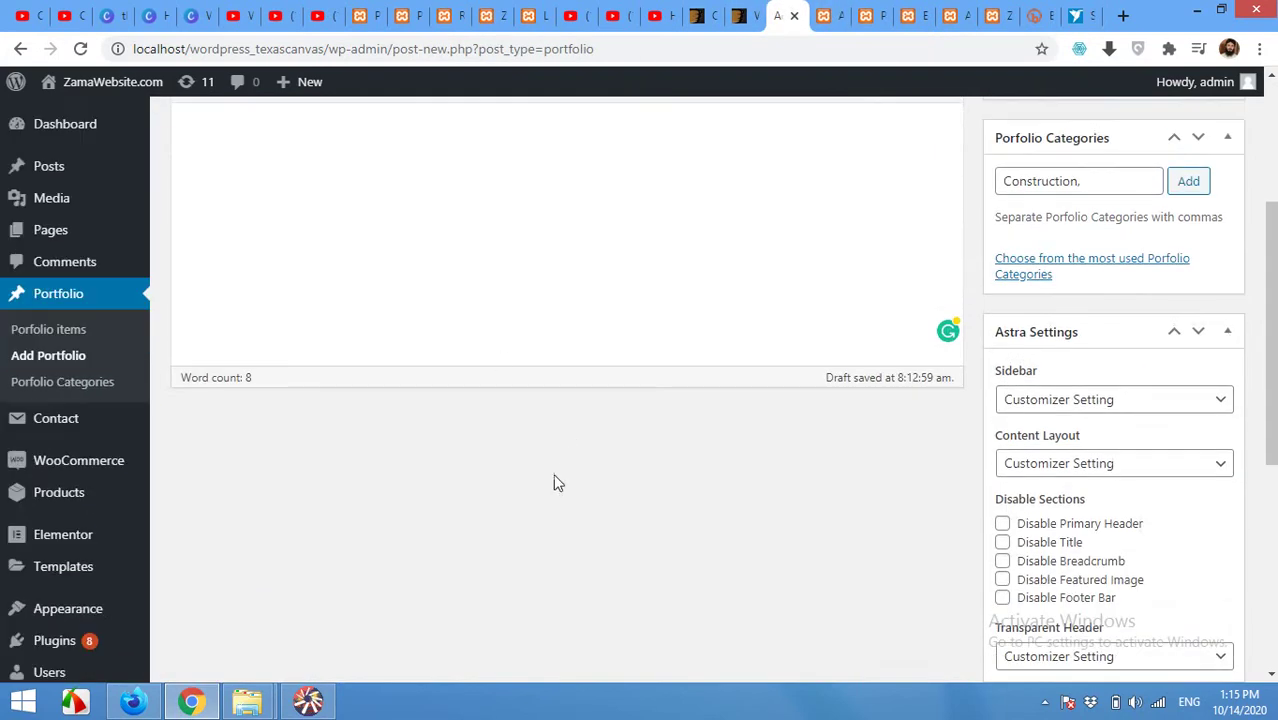
{"action": "left_click", "coordinate": [80, 48]}
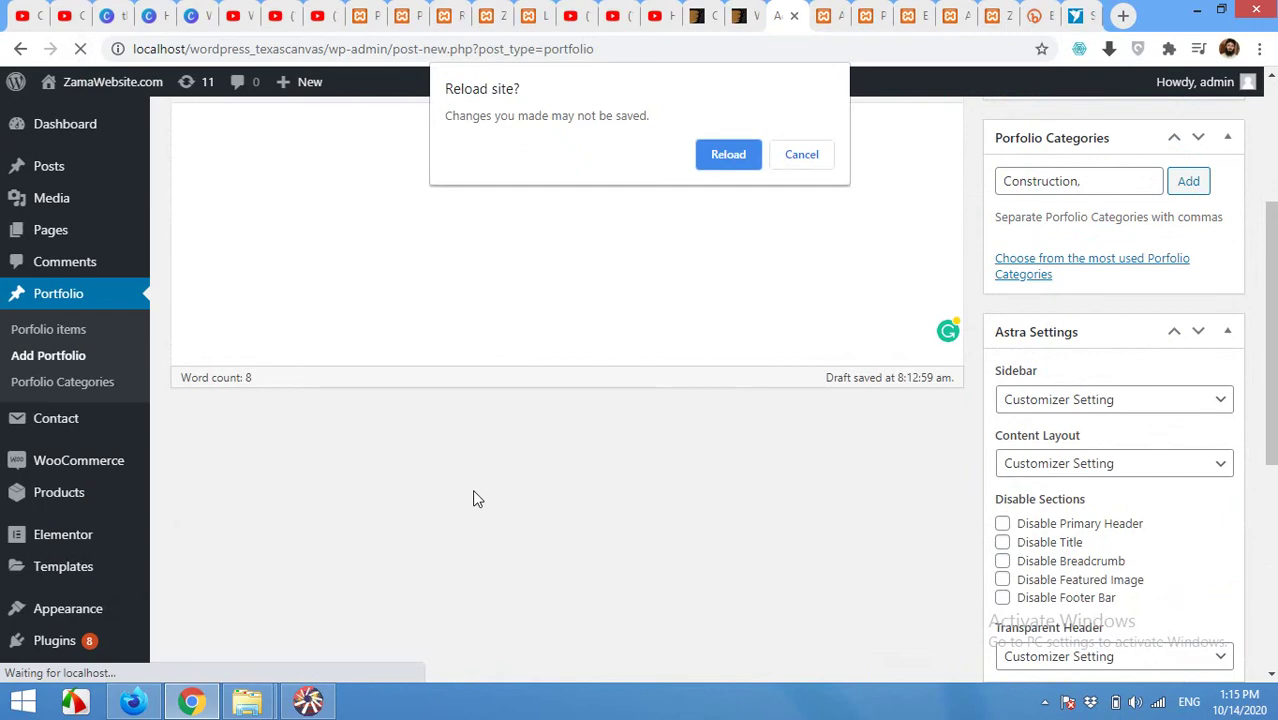
{"action": "left_click", "coordinate": [802, 155]}
{"action": "scroll", "coordinate": [901, 448], "scroll_direction": "up", "scroll_amount": 3}
{"action": "left_click", "coordinate": [1203, 356]}
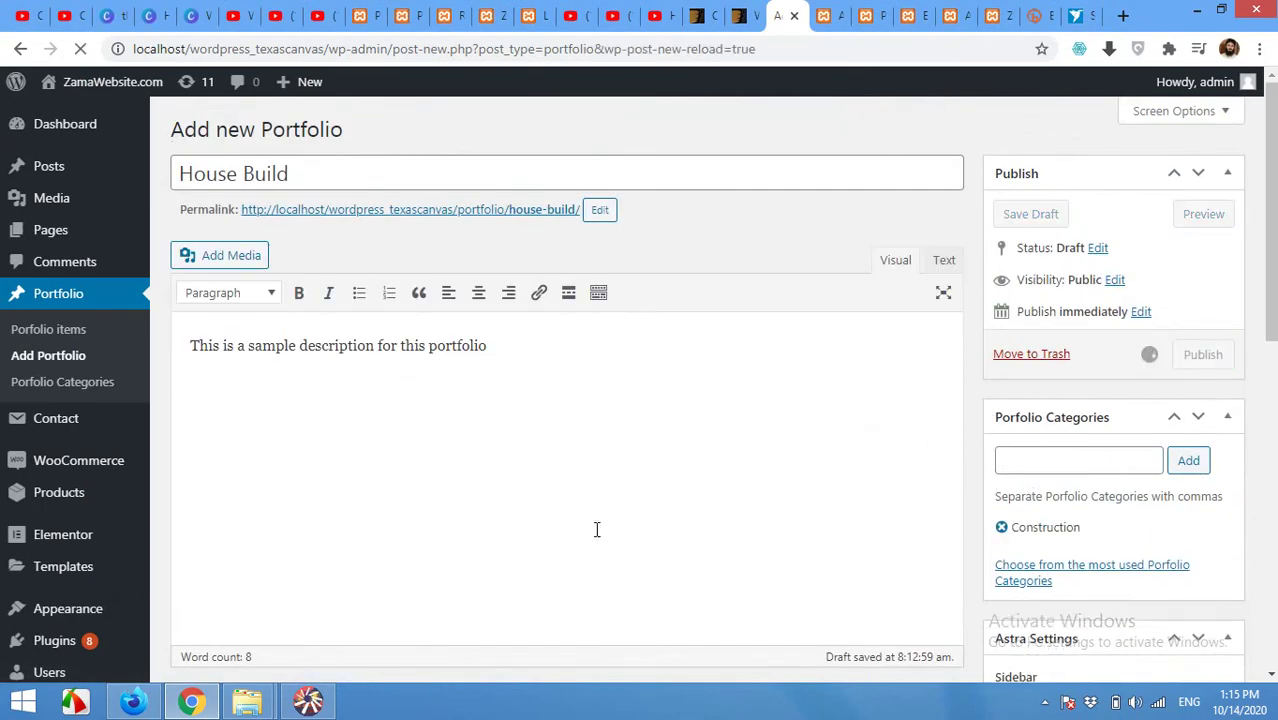
{"action": "scroll", "coordinate": [597, 515], "scroll_direction": "down", "scroll_amount": 3}
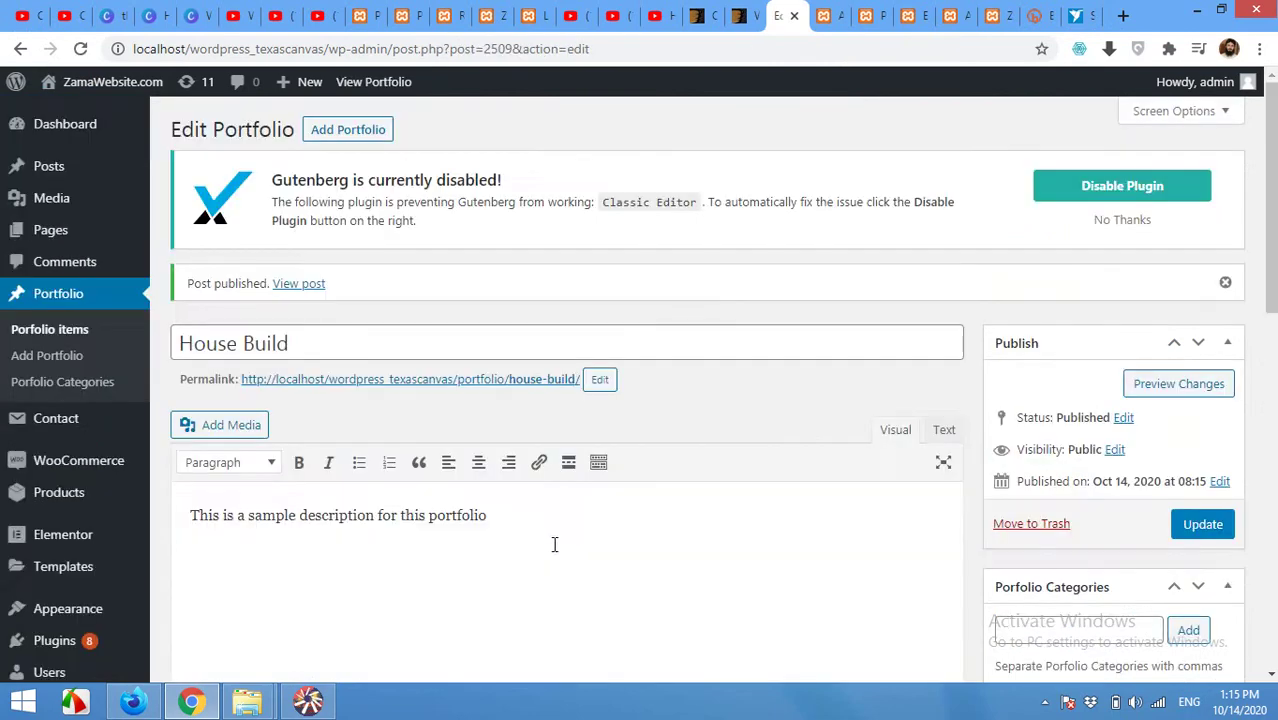
{"action": "scroll", "coordinate": [560, 452], "scroll_direction": "down", "scroll_amount": 10}
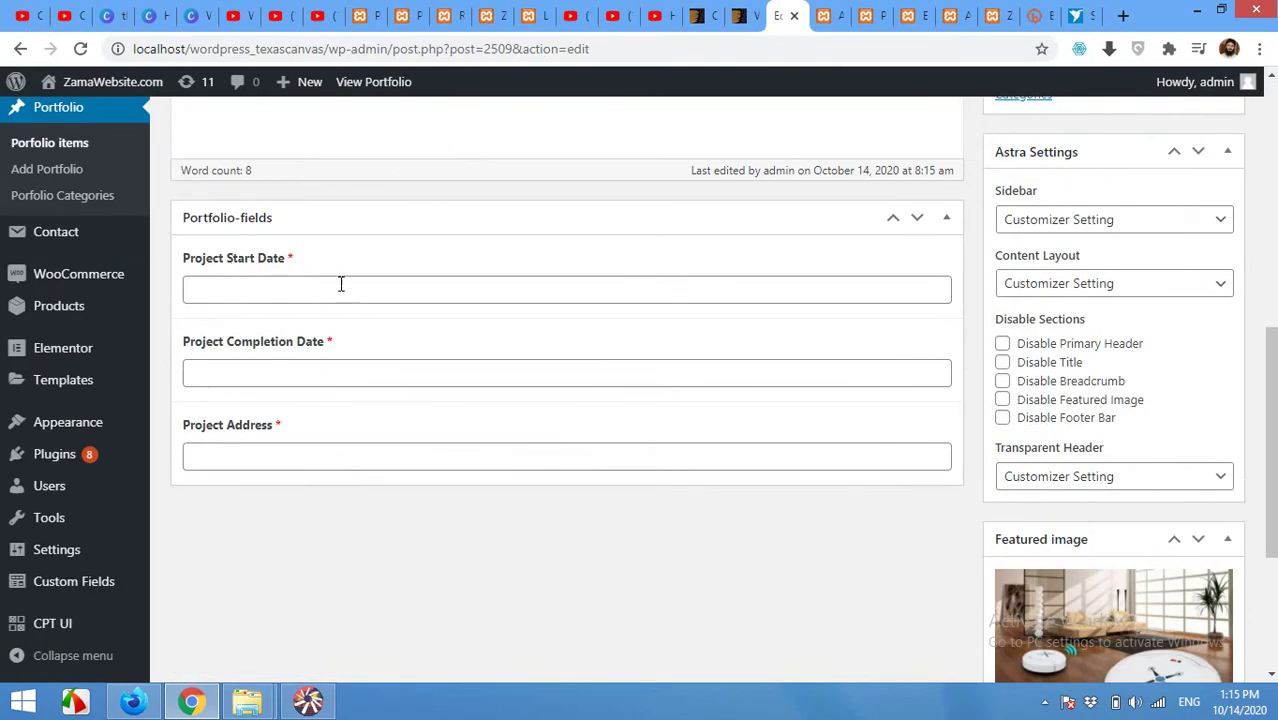
Set the Project Start Date to 01/01/2020 and the Project Completion Date to 04/06/2020.
{"action": "left_click", "coordinate": [292, 288]}
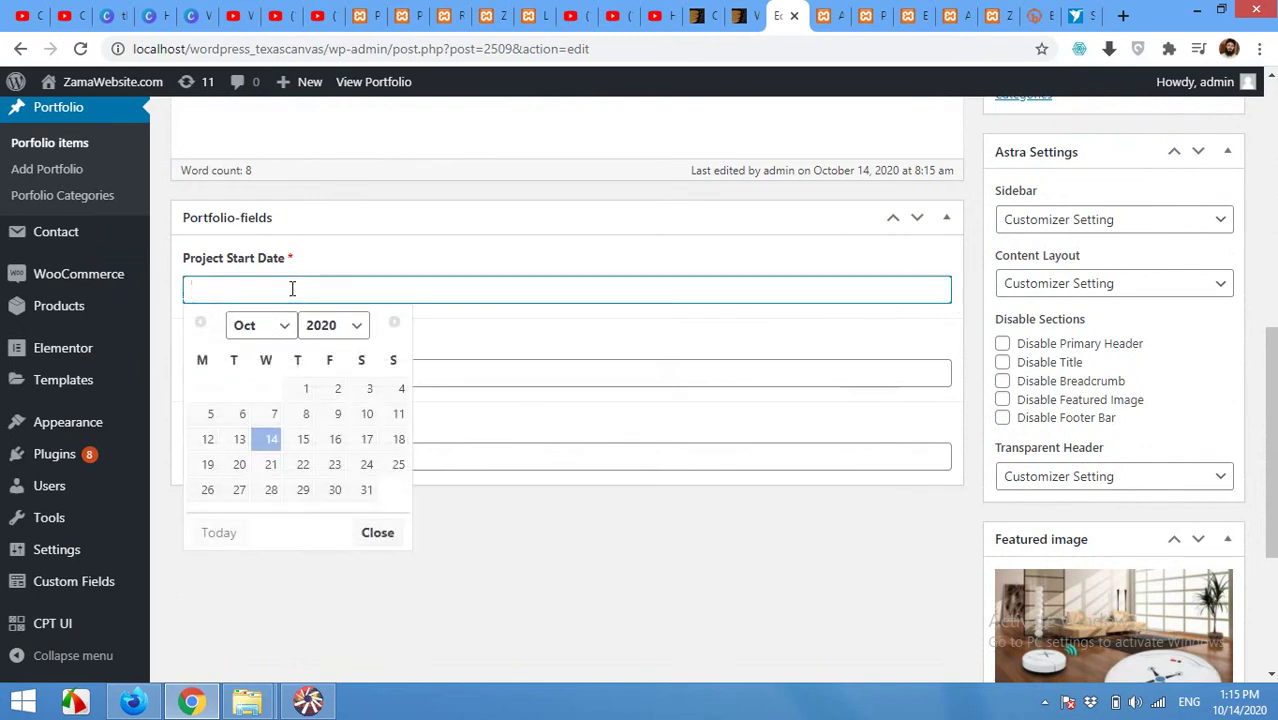
{"action": "left_click", "coordinate": [261, 332]}
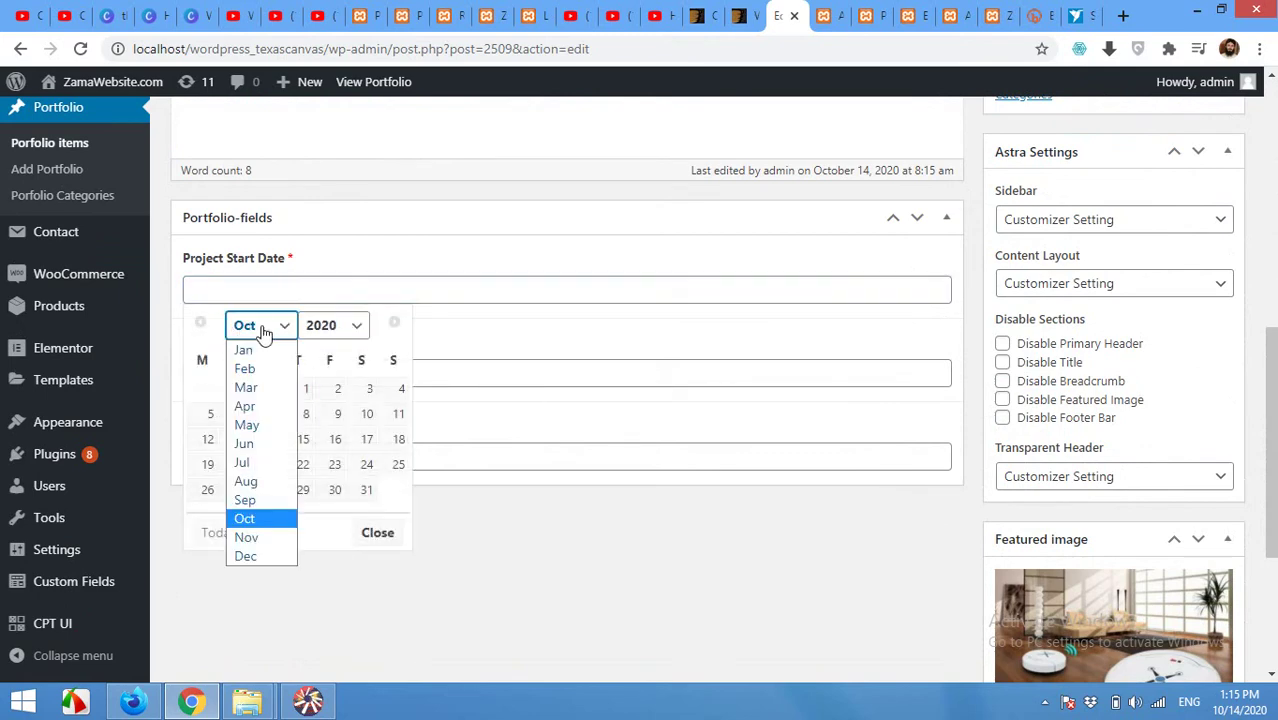
{"action": "left_click", "coordinate": [248, 352]}
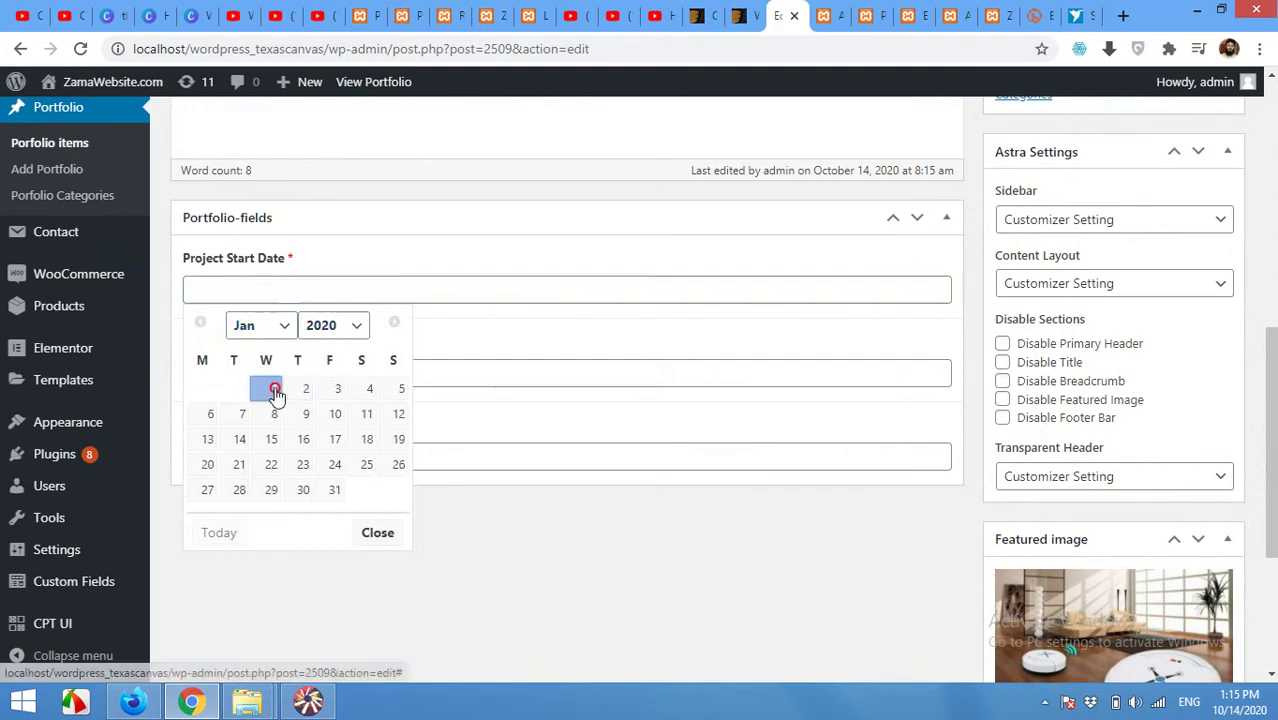
{"action": "left_click", "coordinate": [274, 389]}
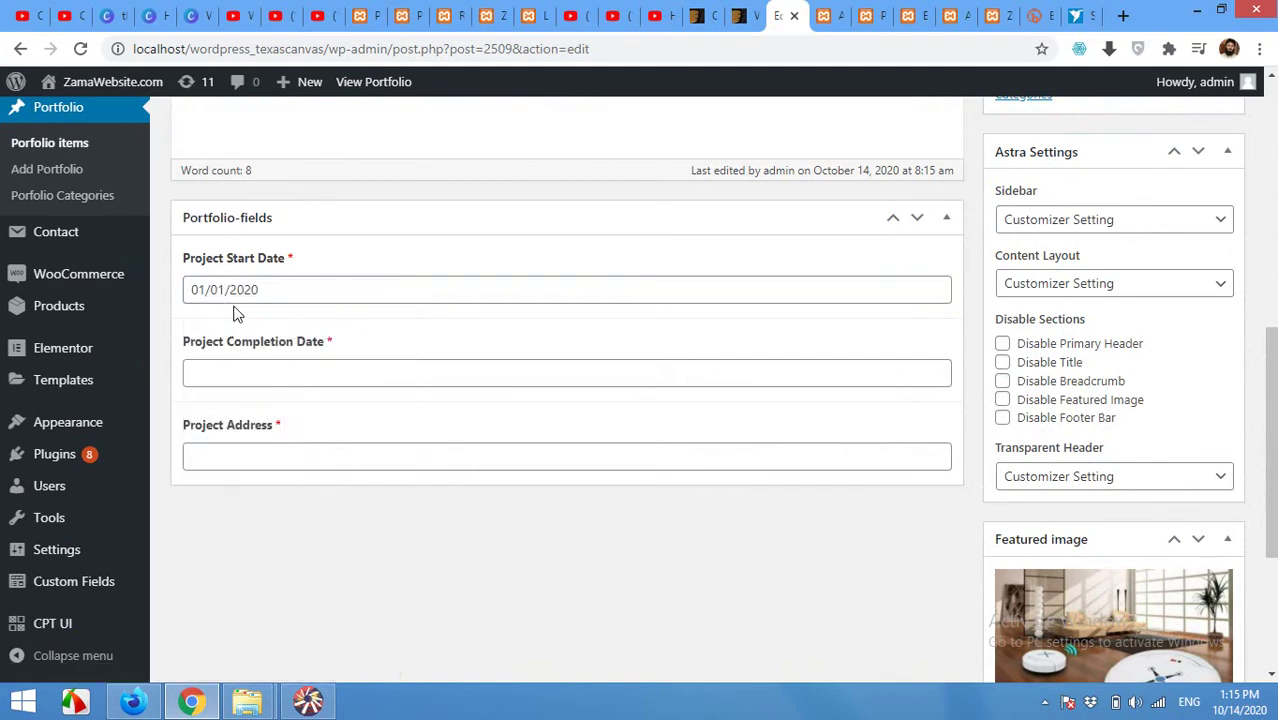
{"action": "left_click", "coordinate": [279, 365]}
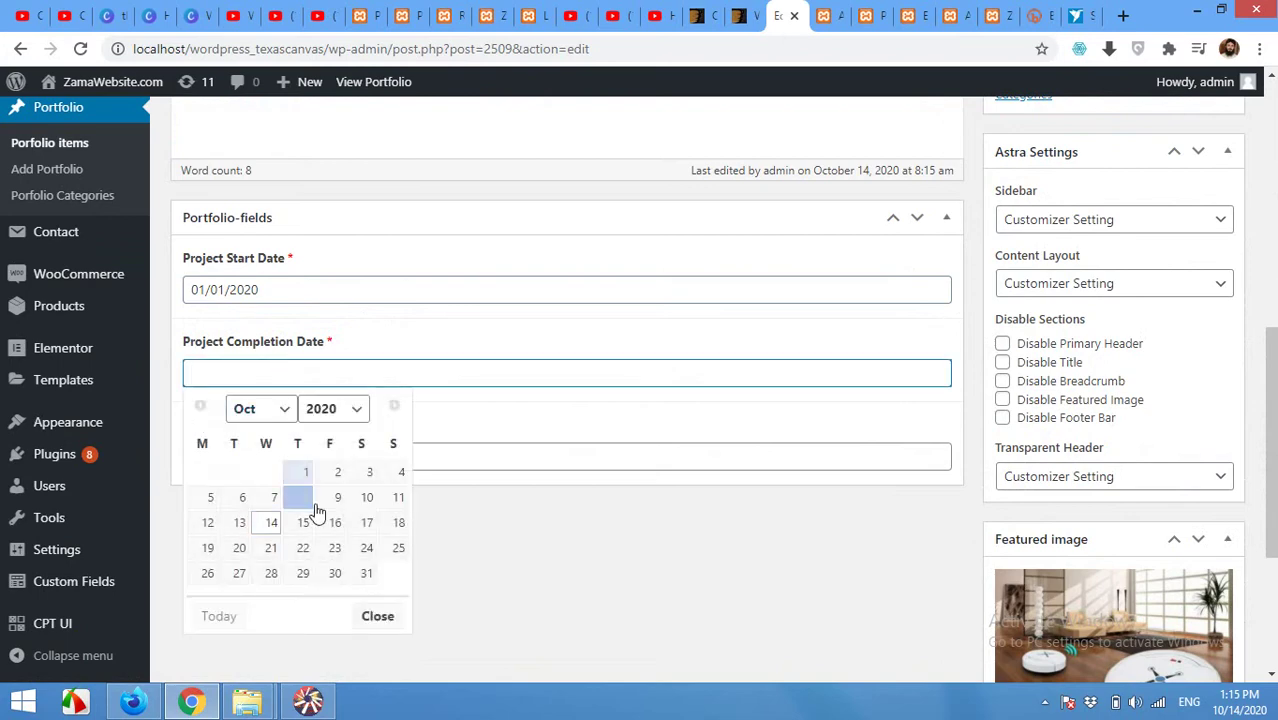
{"action": "left_click", "coordinate": [285, 410]}
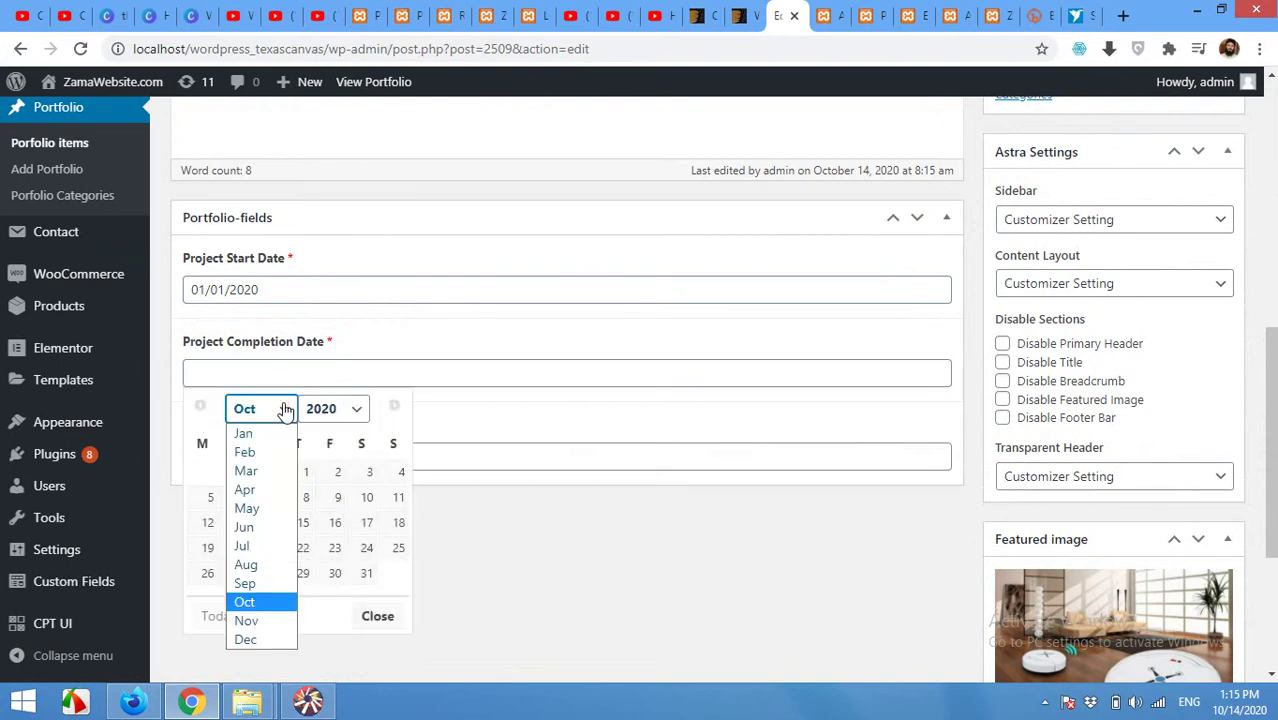
{"action": "left_click", "coordinate": [262, 527]}
{"action": "left_click", "coordinate": [303, 476]}
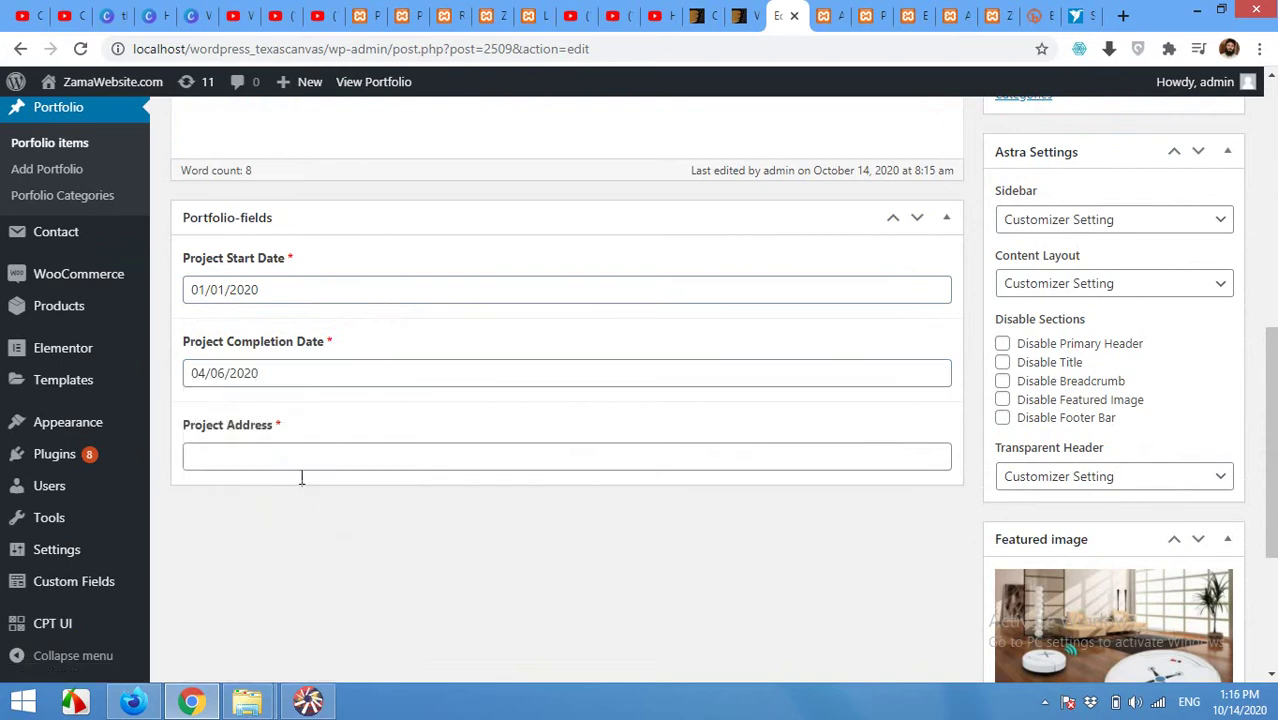
Enter "Islamabad" as the Project Address and update the House Build item.
{"action": "left_click", "coordinate": [266, 459]}
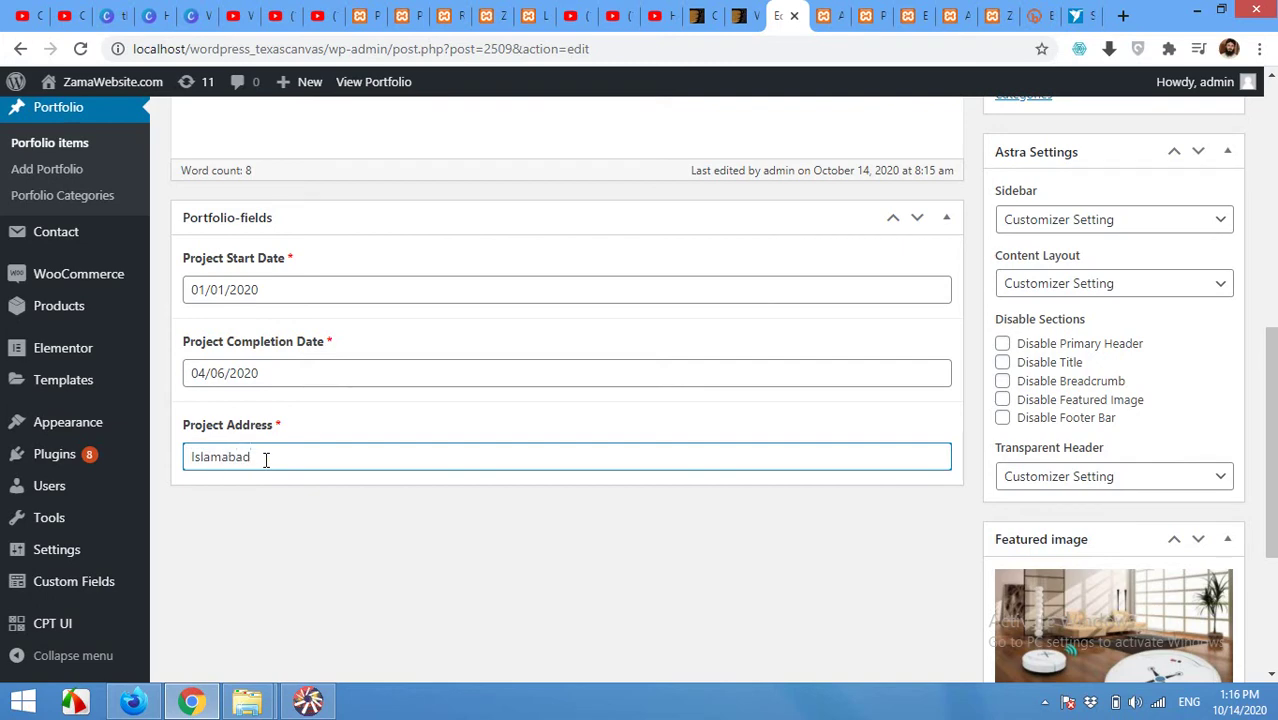
{"action": "scroll", "coordinate": [583, 601], "scroll_direction": "up", "scroll_amount": 2}
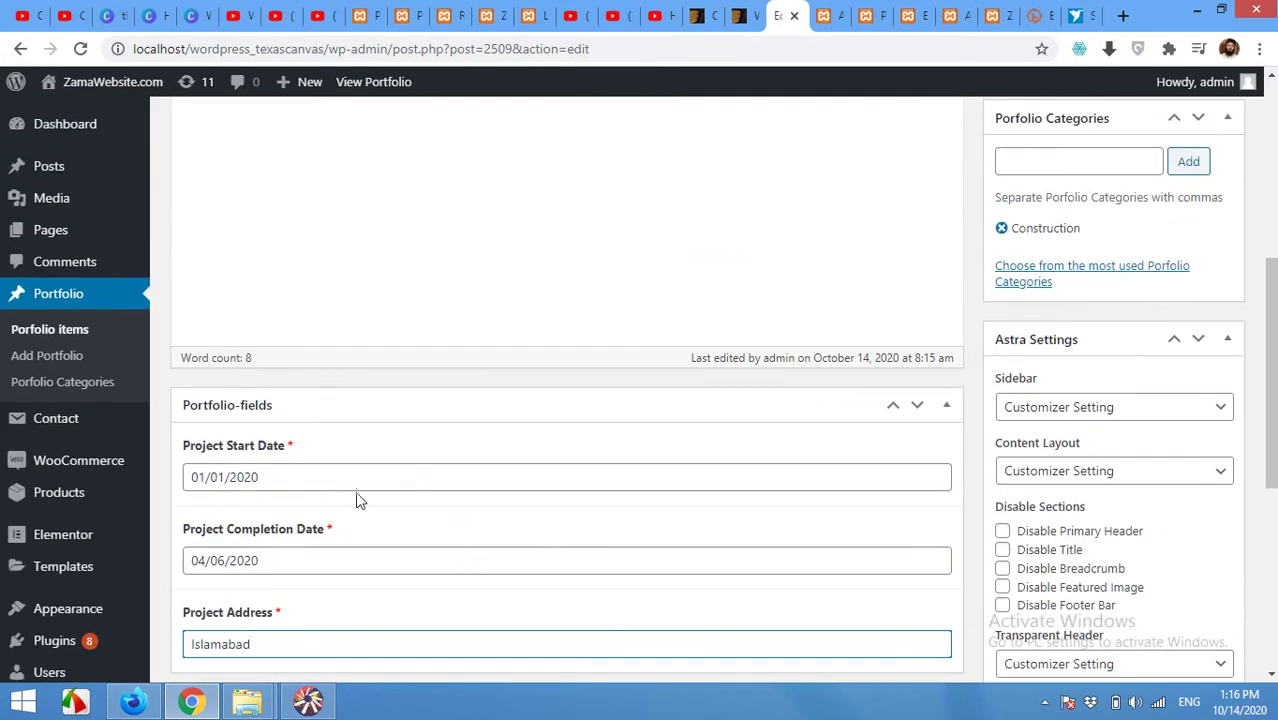
{"action": "scroll", "coordinate": [500, 530], "scroll_direction": "up", "scroll_amount": 3}
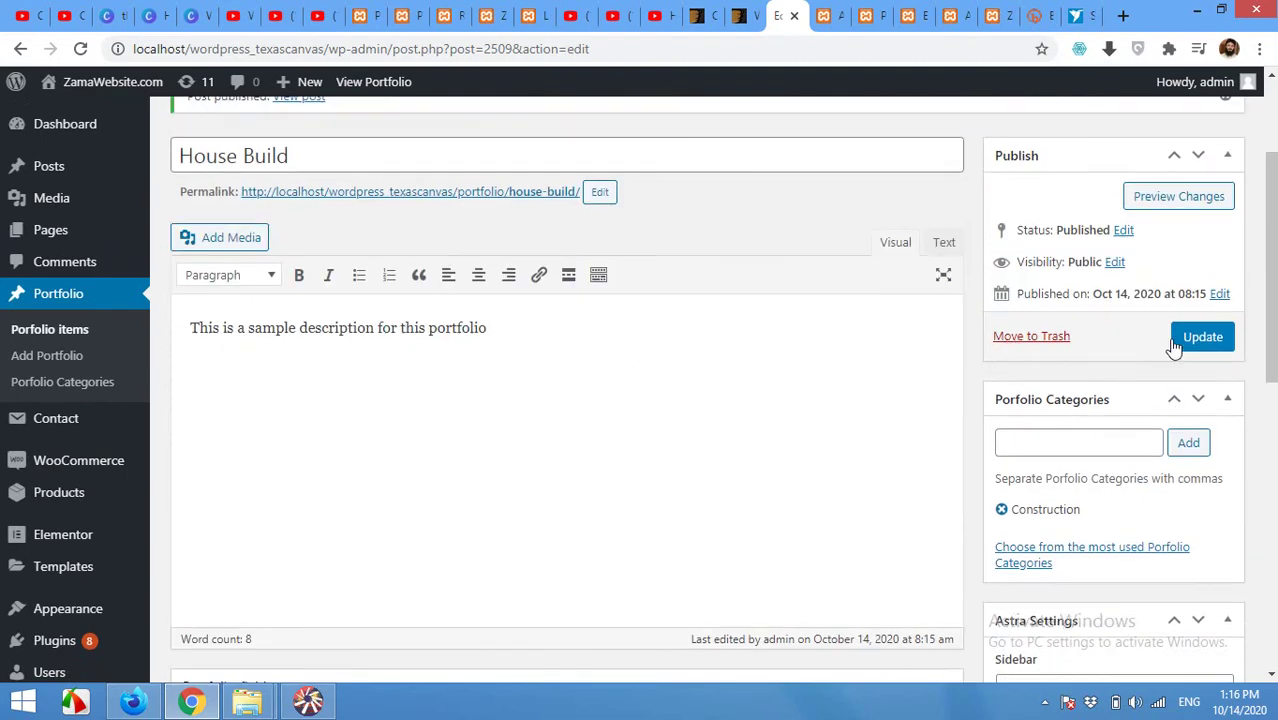
{"action": "left_click", "coordinate": [1203, 336]}
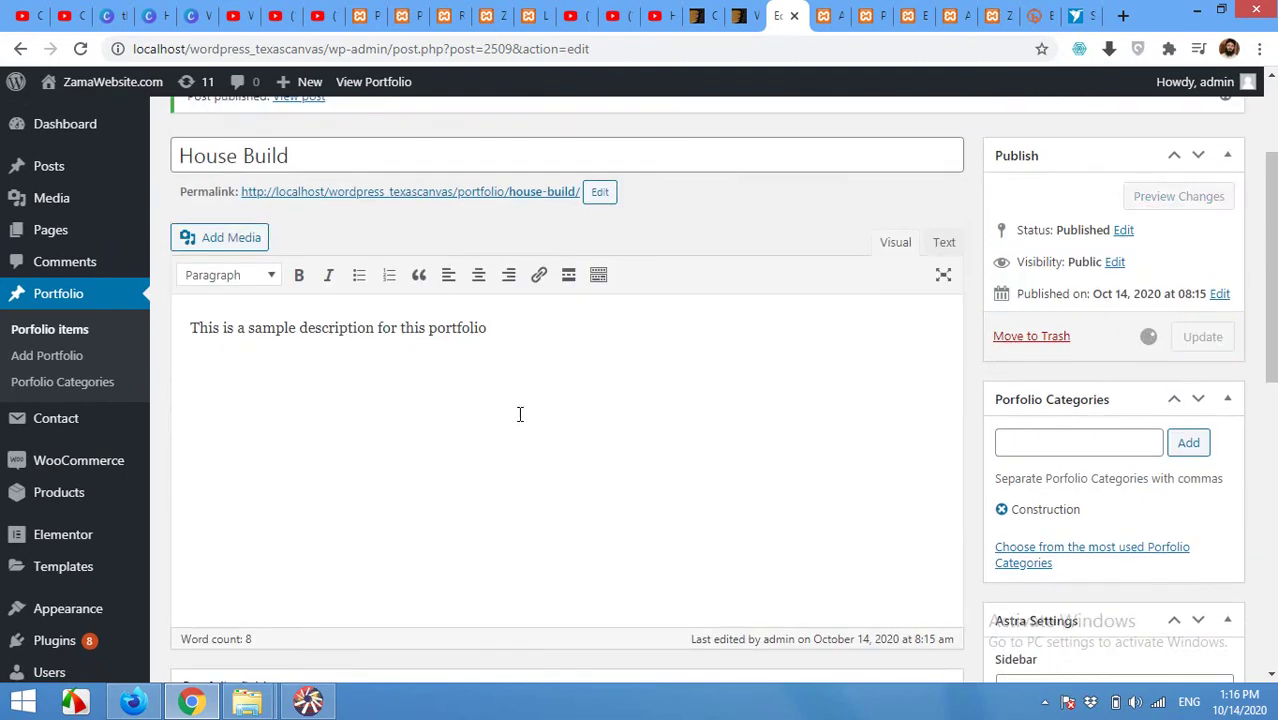
Open the House Build permalink in a new tab and examine the page's image, title, description and layout.
{"action": "right_click", "coordinate": [405, 194]}
{"action": "left_click", "coordinate": [478, 206]}
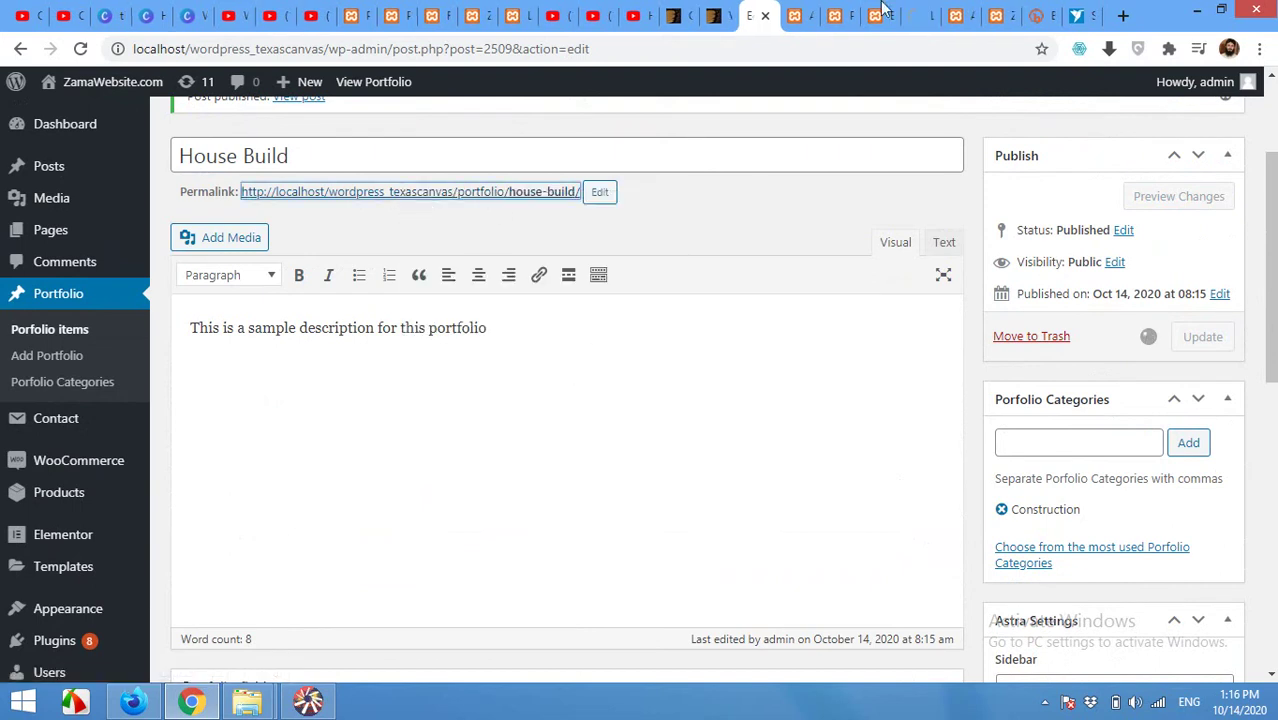
{"action": "left_click", "coordinate": [914, 16]}
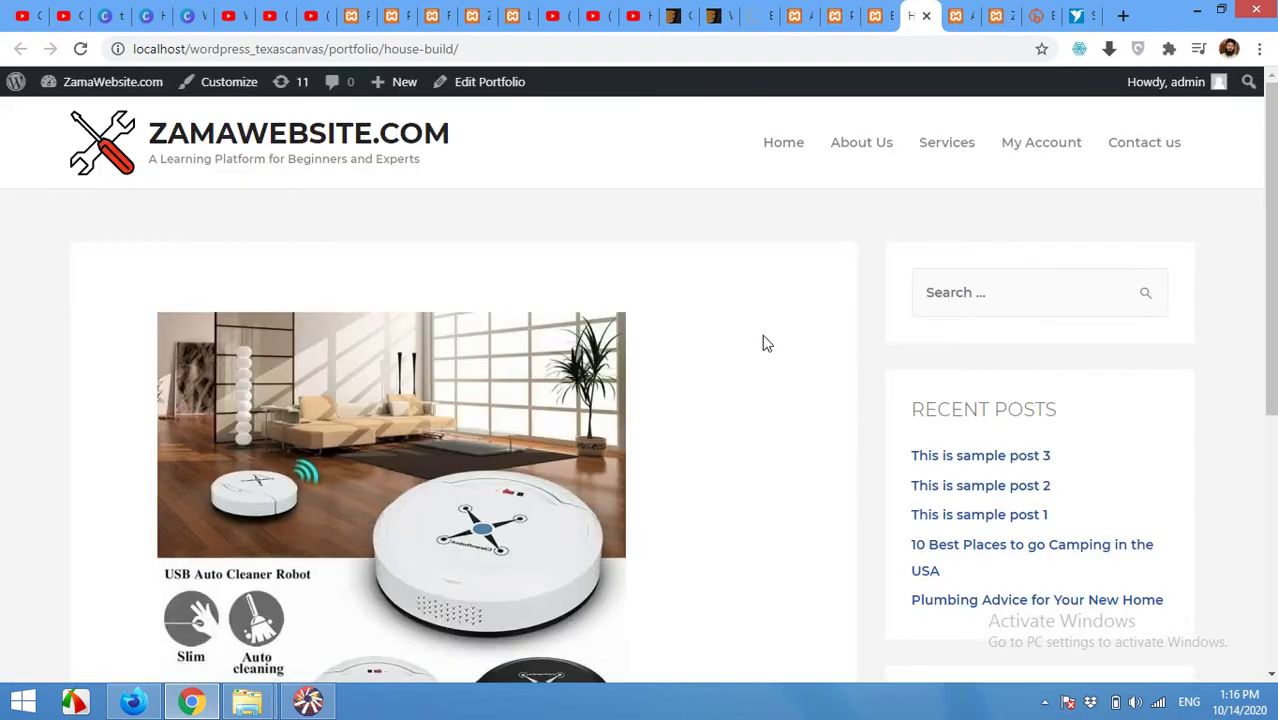
{"action": "scroll", "coordinate": [764, 343], "scroll_direction": "down", "scroll_amount": 5}
{"action": "scroll", "coordinate": [764, 346], "scroll_direction": "up", "scroll_amount": 5}
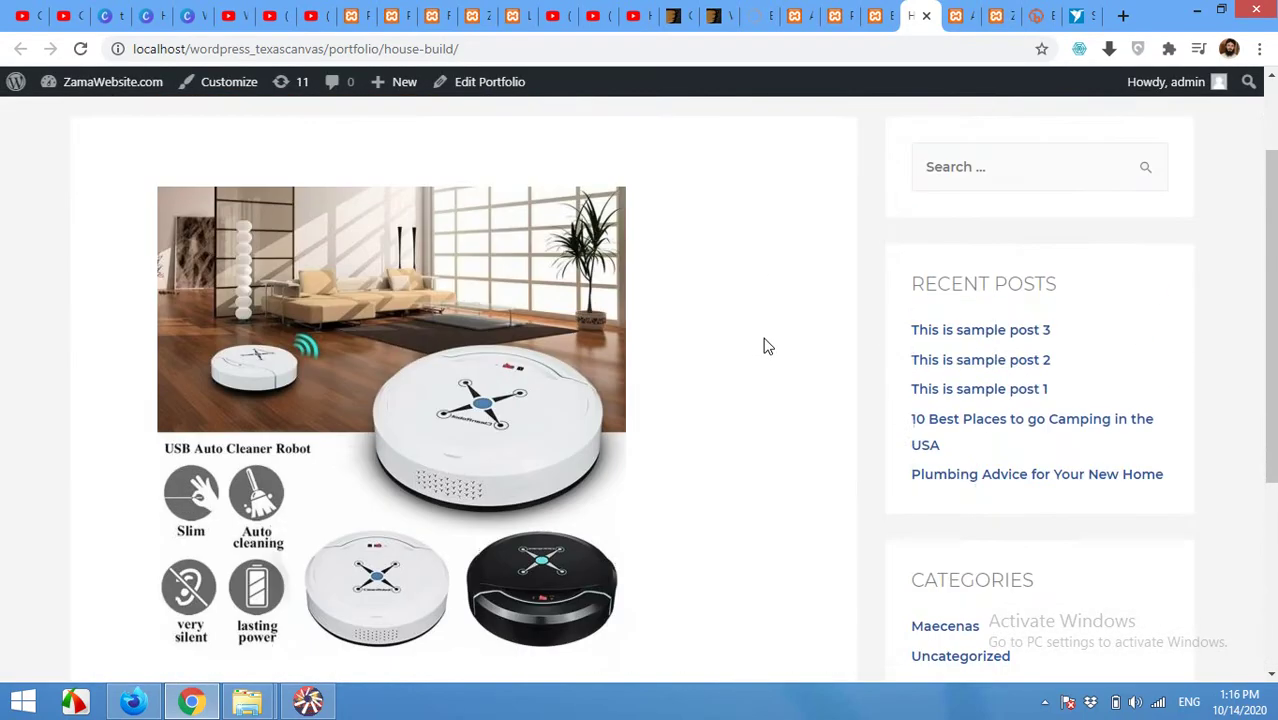
{"action": "scroll", "coordinate": [847, 416], "scroll_direction": "down", "scroll_amount": 5}
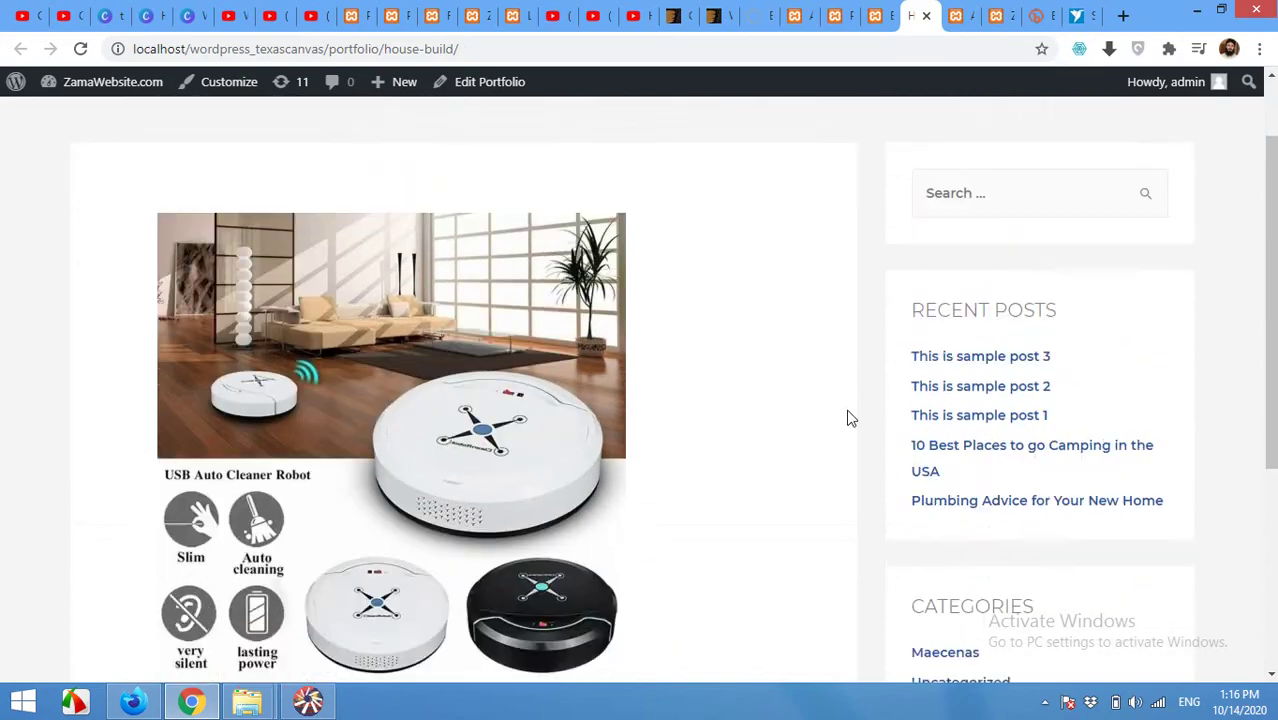
{"action": "scroll", "coordinate": [660, 401], "scroll_direction": "up", "scroll_amount": 2}
{"action": "scroll", "coordinate": [660, 401], "scroll_direction": "up", "scroll_amount": 3}
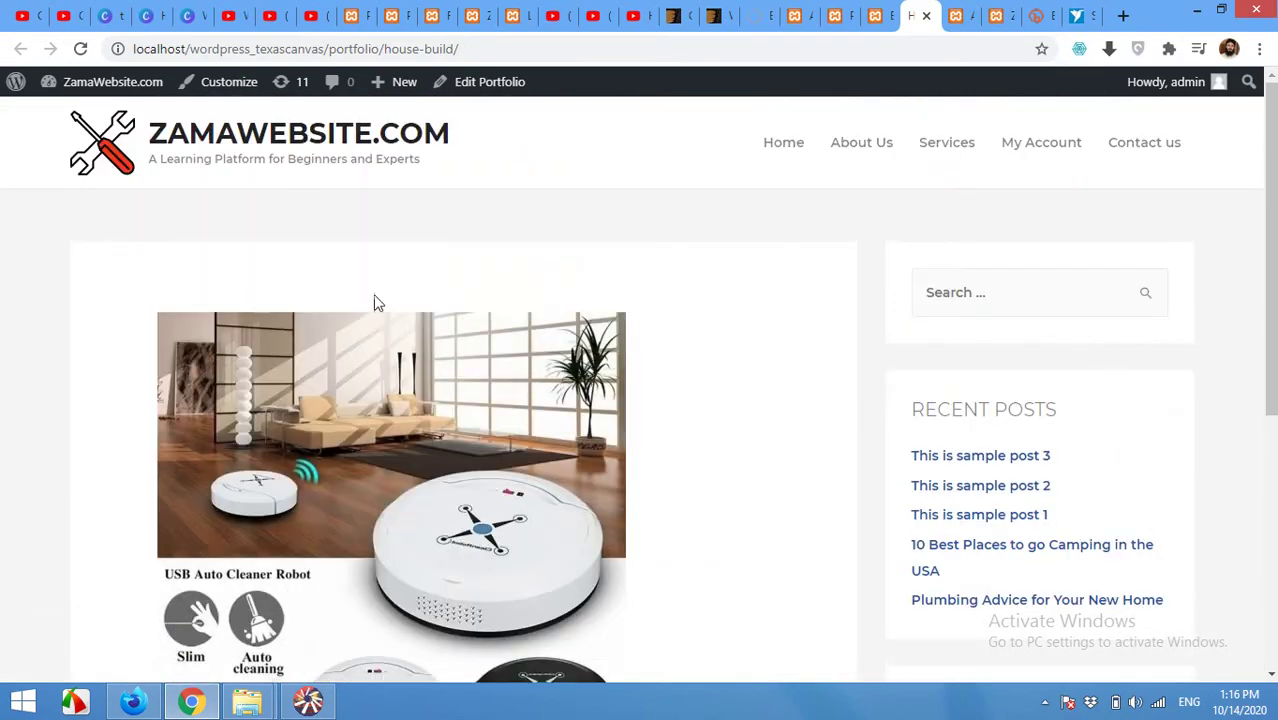
{"action": "scroll", "coordinate": [743, 380], "scroll_direction": "down", "scroll_amount": 2}
{"action": "scroll", "coordinate": [440, 350], "scroll_direction": "down", "scroll_amount": 2}
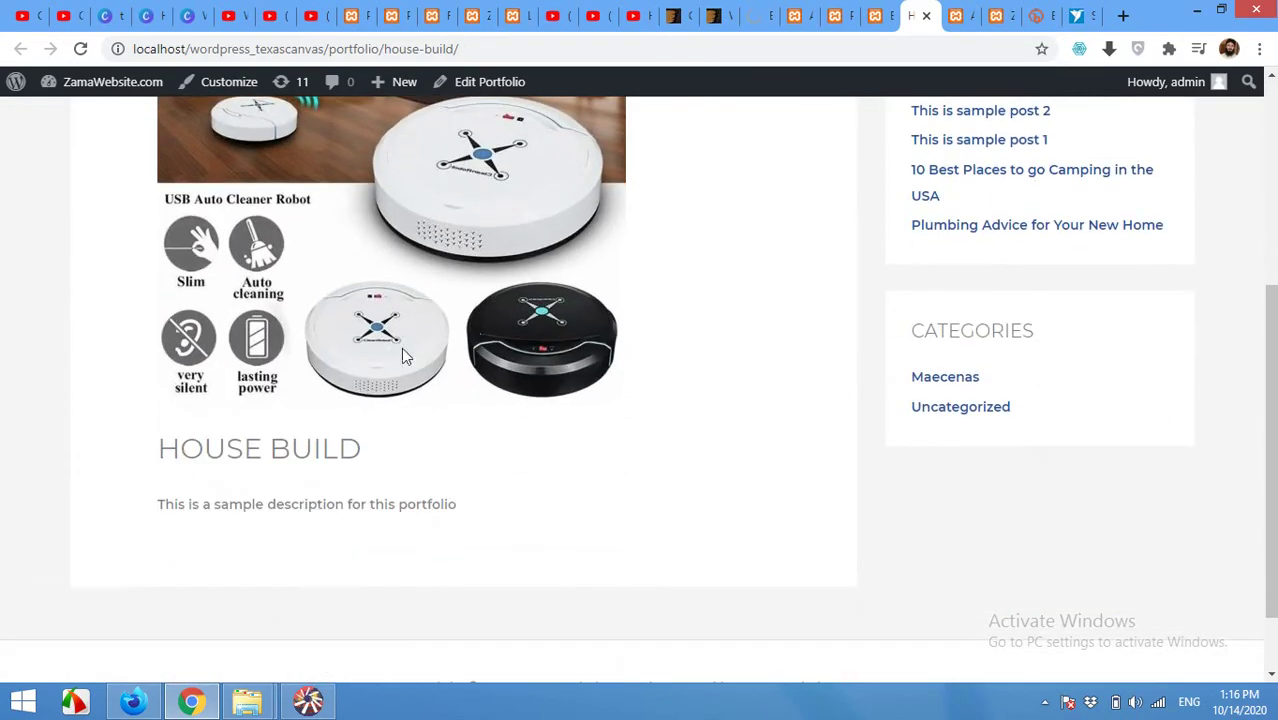
{"action": "left_click_drag", "start_coordinate": [183, 452], "coordinate": [338, 452]}
{"action": "left_click_drag", "start_coordinate": [160, 504], "coordinate": [285, 504]}
{"action": "scroll", "coordinate": [693, 408], "scroll_direction": "up", "scroll_amount": 4}
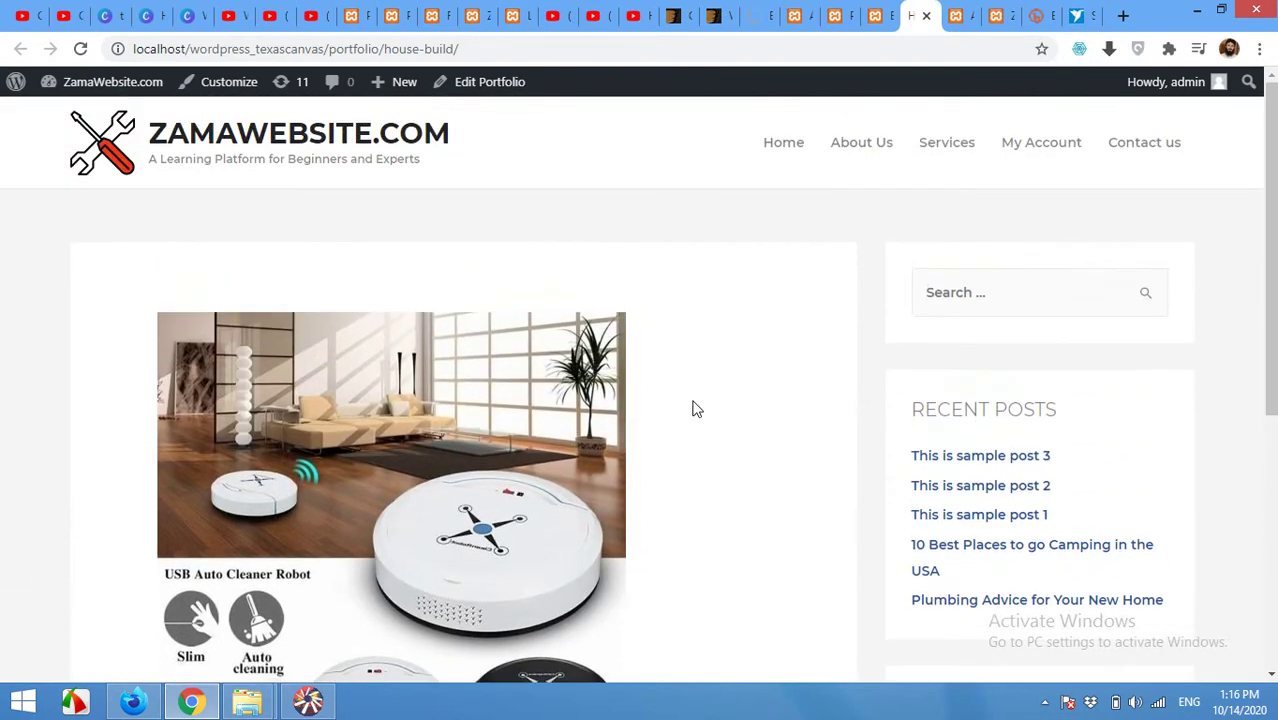
{"action": "scroll", "coordinate": [860, 330], "scroll_direction": "down", "scroll_amount": 1}
{"action": "scroll", "coordinate": [800, 290], "scroll_direction": "down", "scroll_amount": 1}
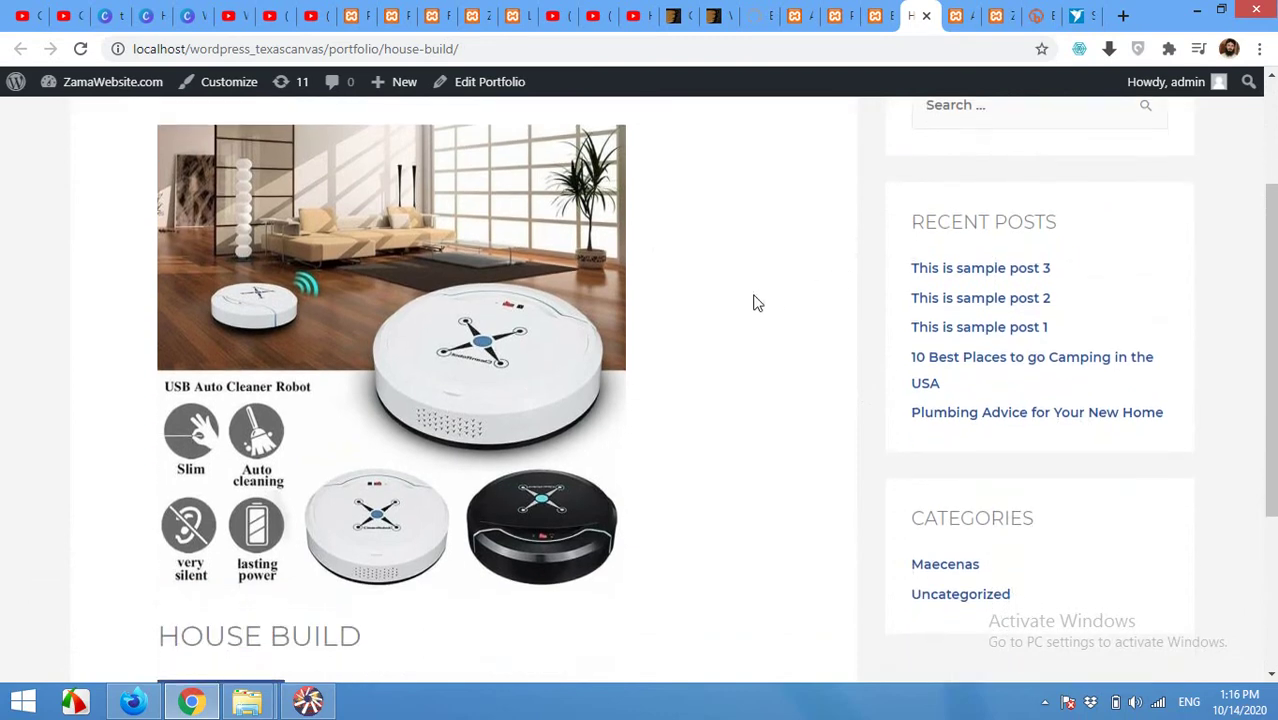
{"action": "scroll", "coordinate": [789, 333], "scroll_direction": "up", "scroll_amount": 2}
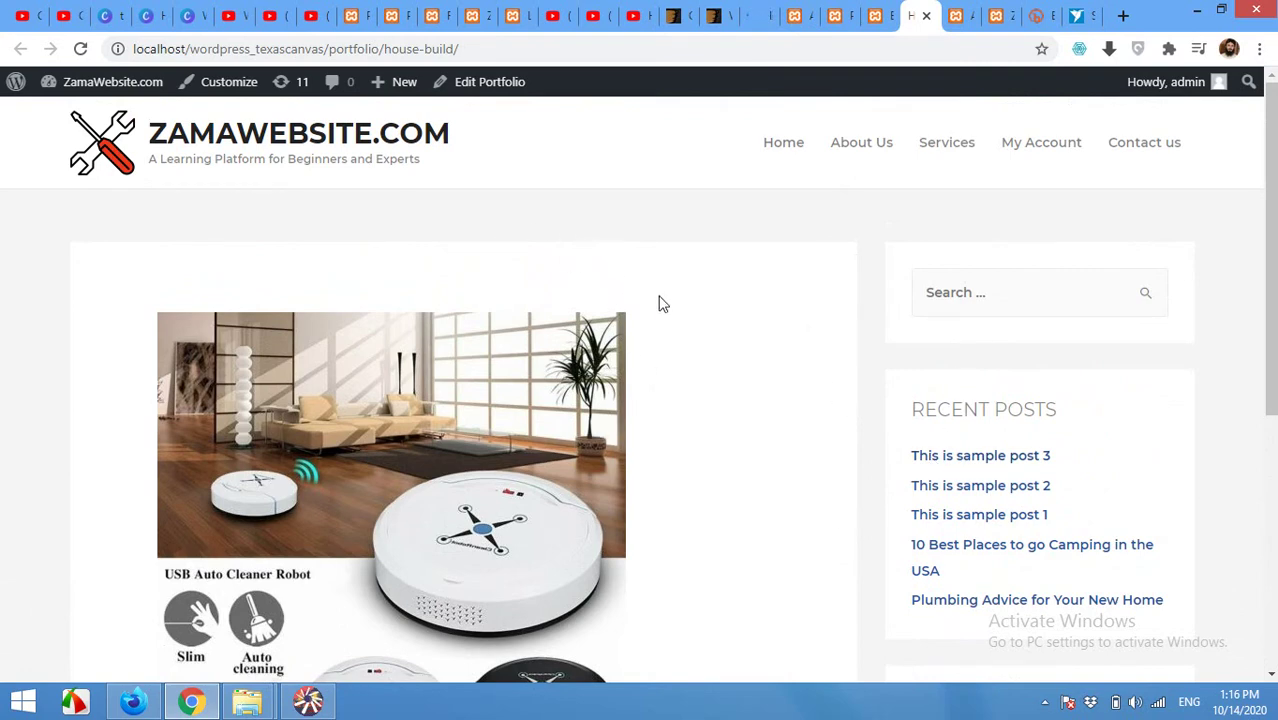
Switch to the Add/Edit Taxonomies tab and open the Theme Builder templates list from there.
{"action": "left_click", "coordinate": [795, 16]}
{"action": "mouse_move", "coordinate": [108, 452]}
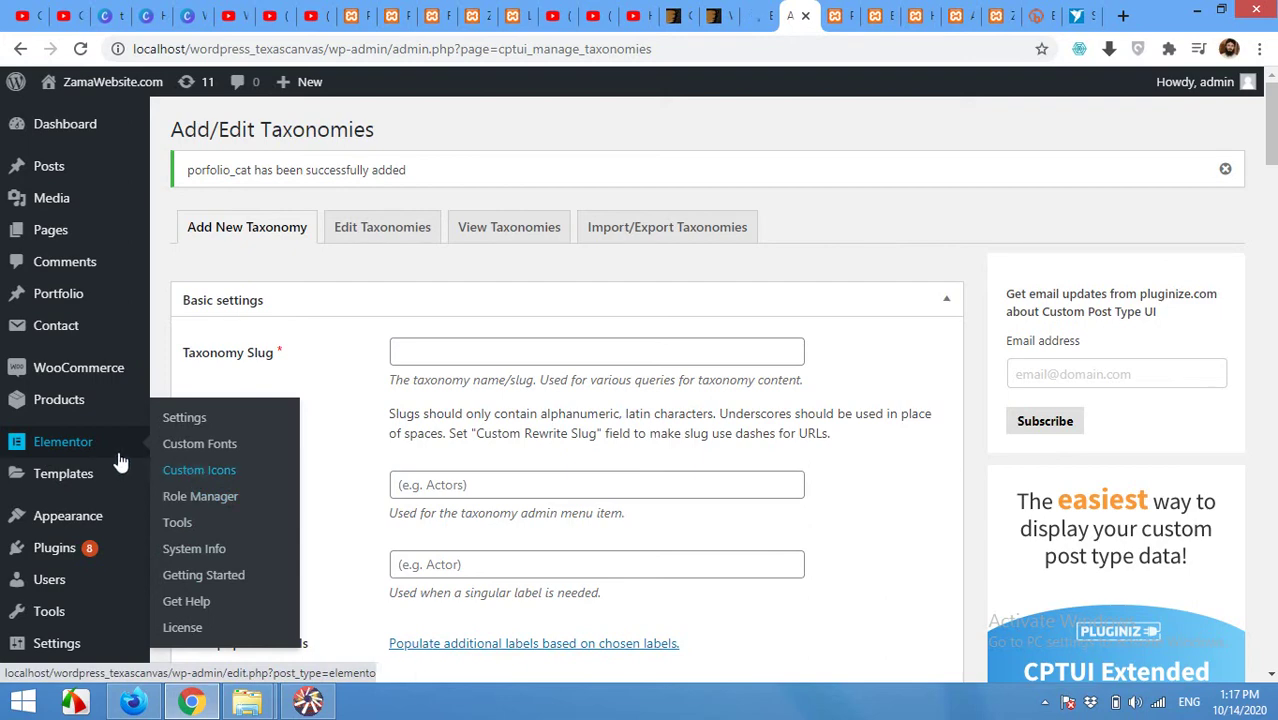
{"action": "mouse_move", "coordinate": [80, 484]}
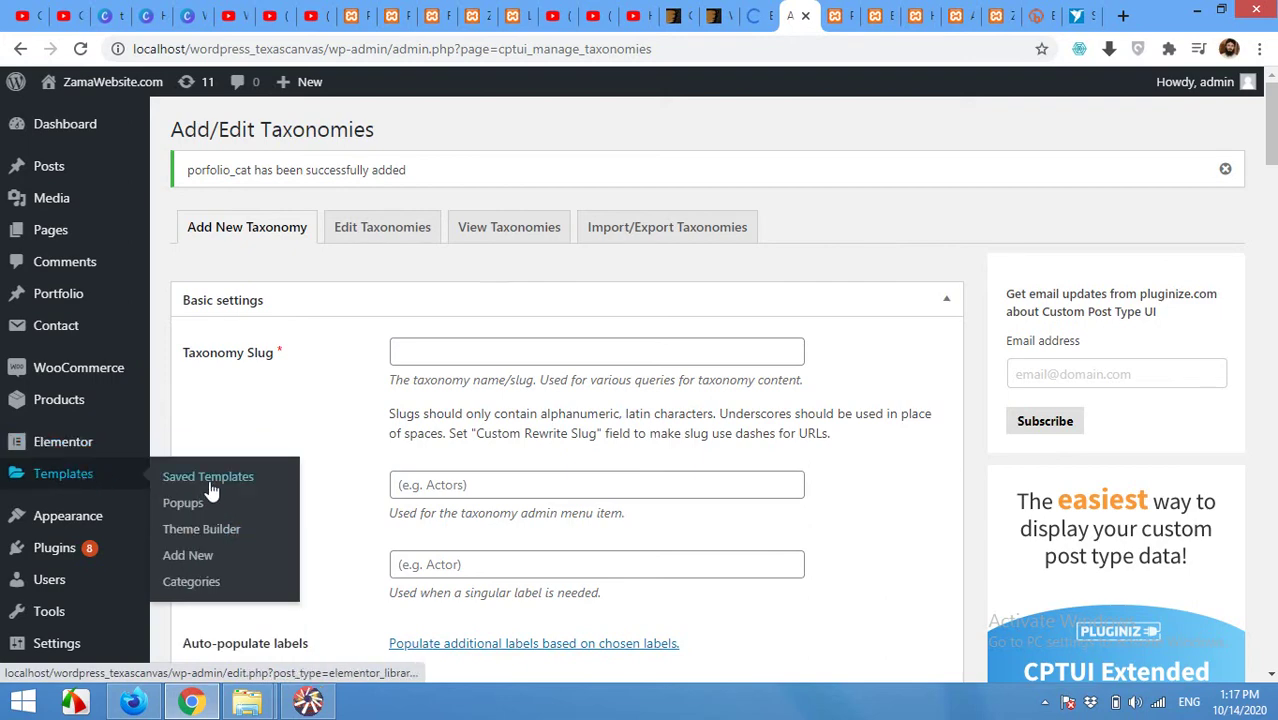
{"action": "left_click", "coordinate": [194, 529]}
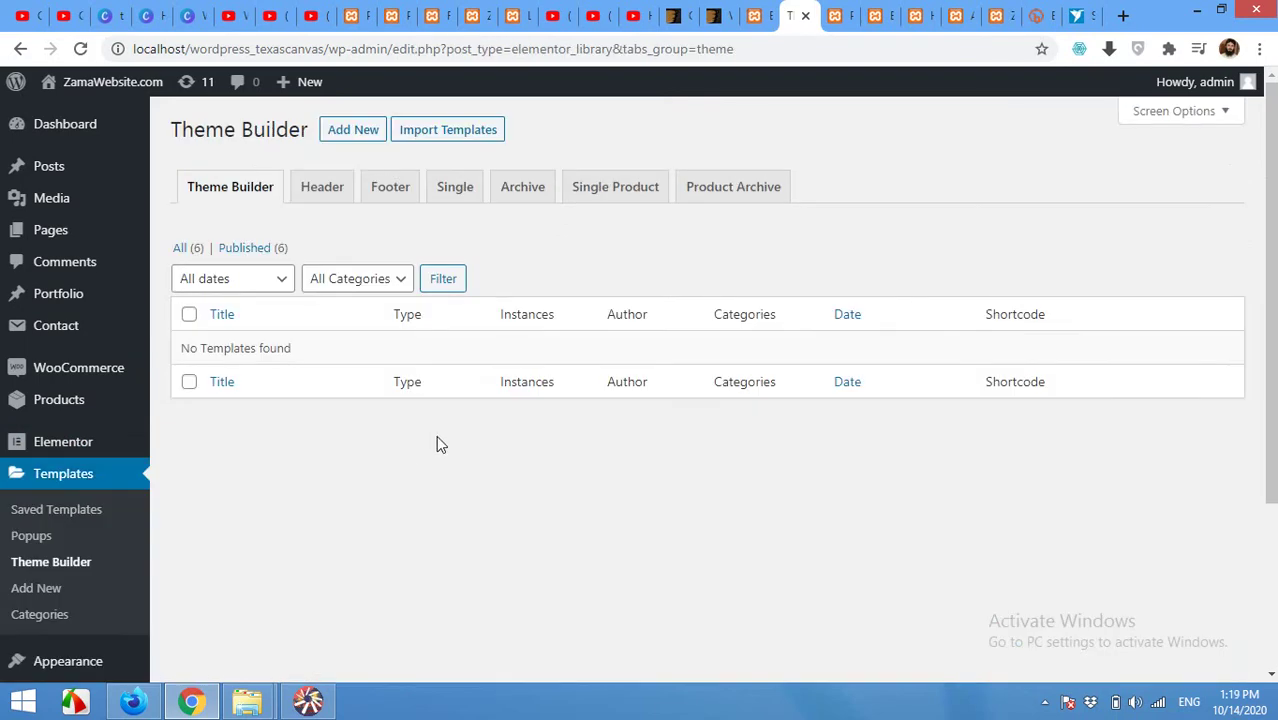
Create a new Single template for the Portfolio post type, named "Portfolio-template".
{"action": "left_click", "coordinate": [348, 131]}
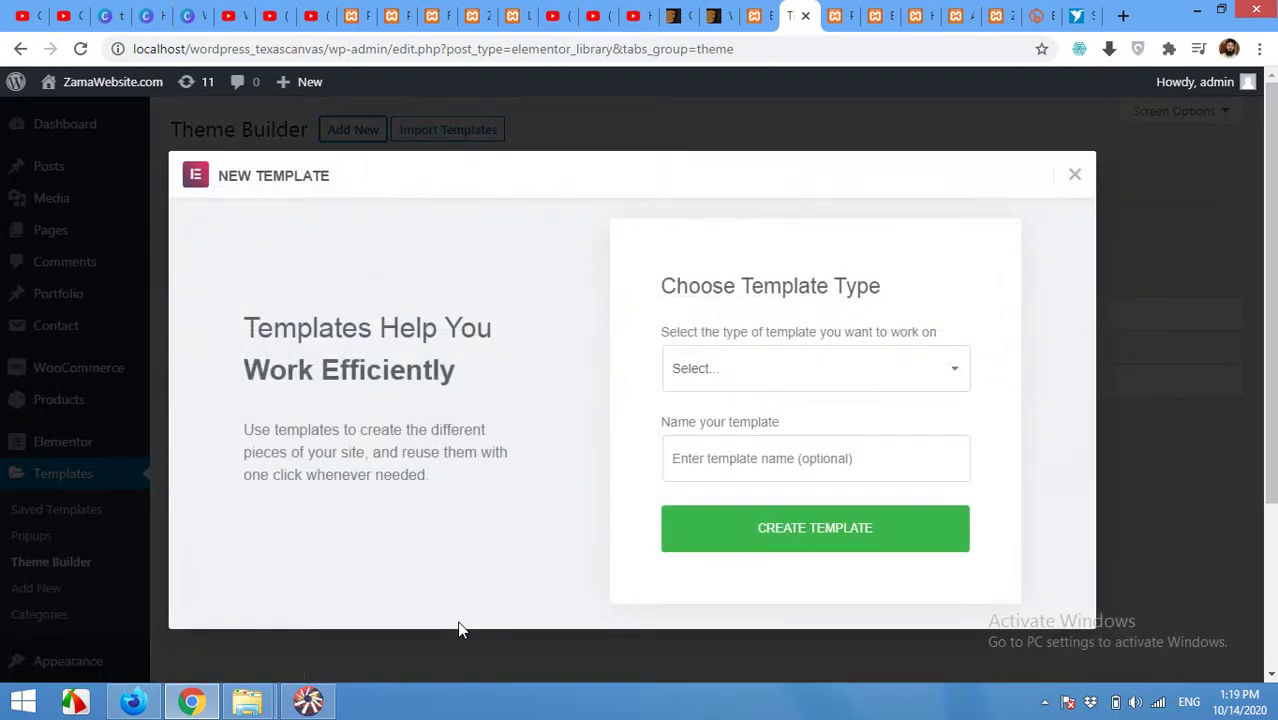
{"action": "left_click", "coordinate": [822, 366]}
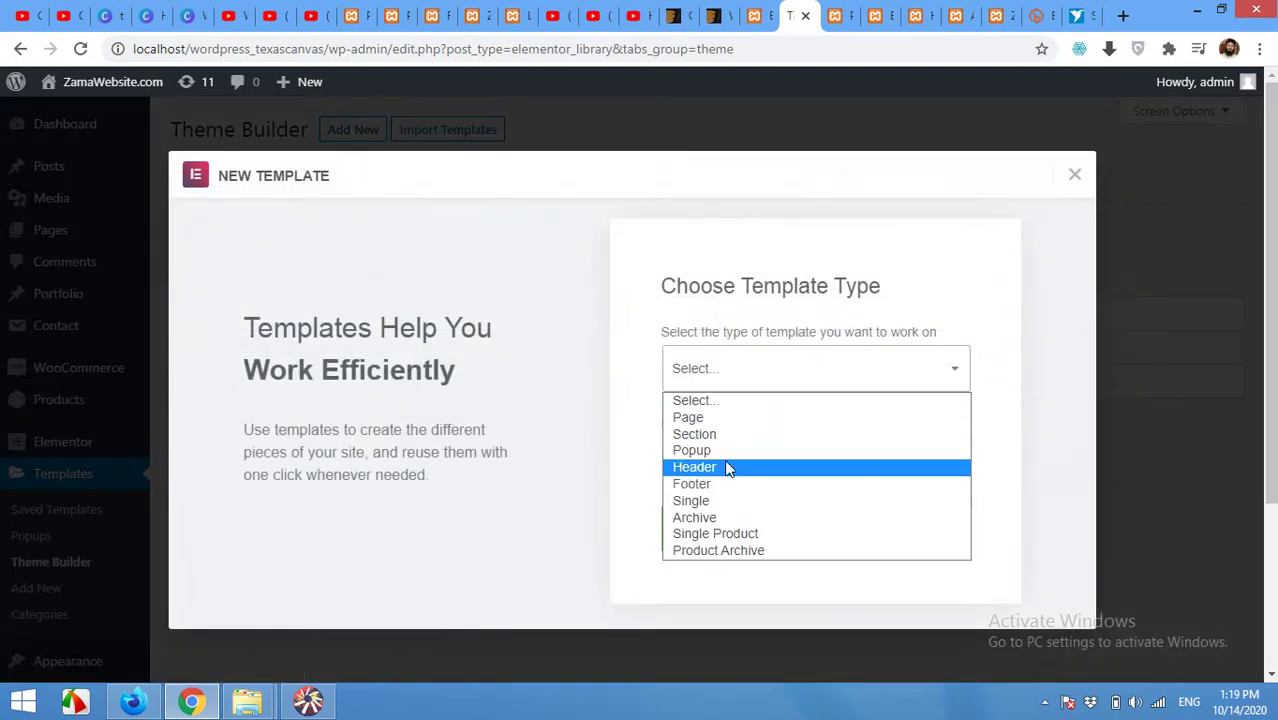
{"action": "left_click", "coordinate": [703, 503]}
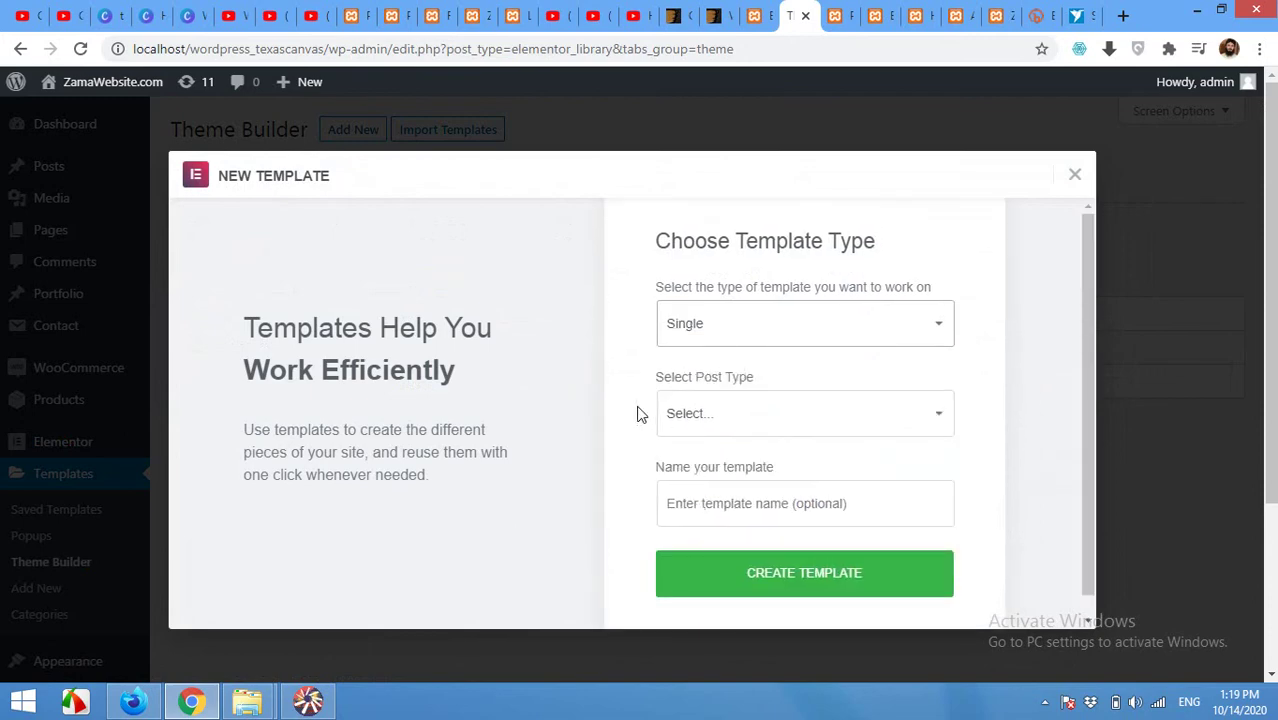
{"action": "left_click", "coordinate": [732, 418]}
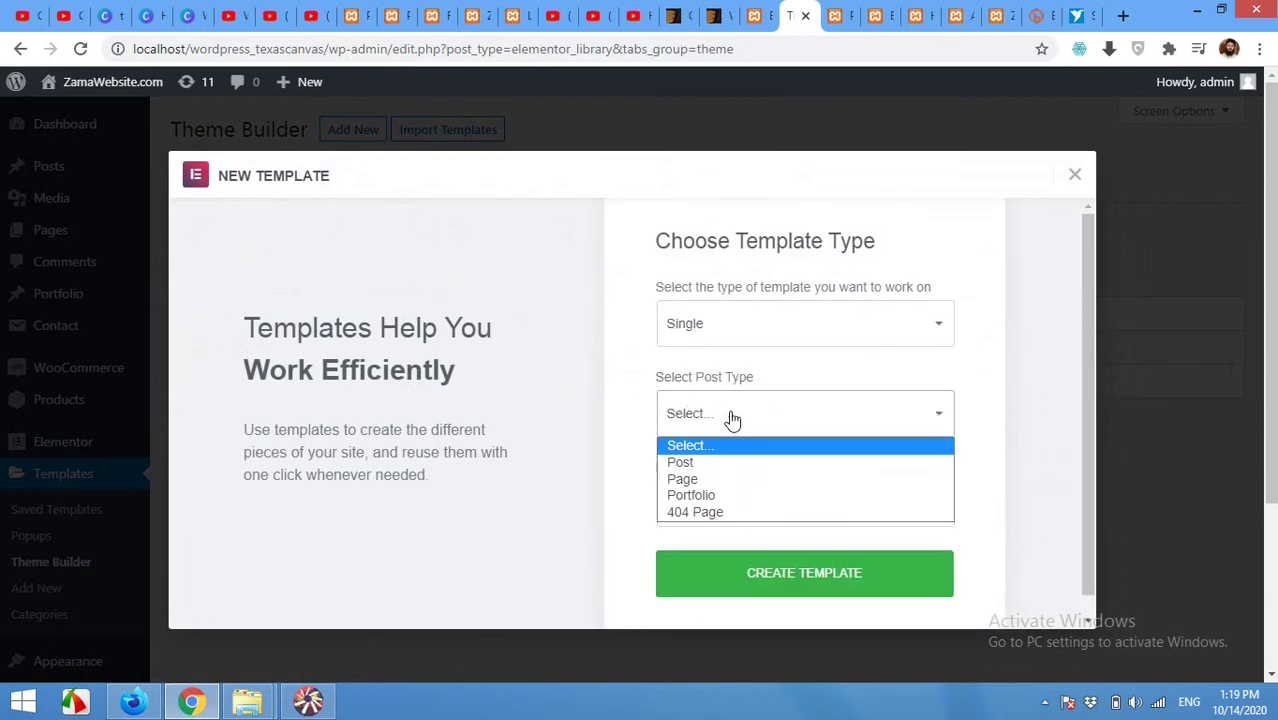
{"action": "left_click", "coordinate": [711, 495]}
{"action": "scroll", "coordinate": [579, 492], "scroll_direction": "down", "scroll_amount": 1}
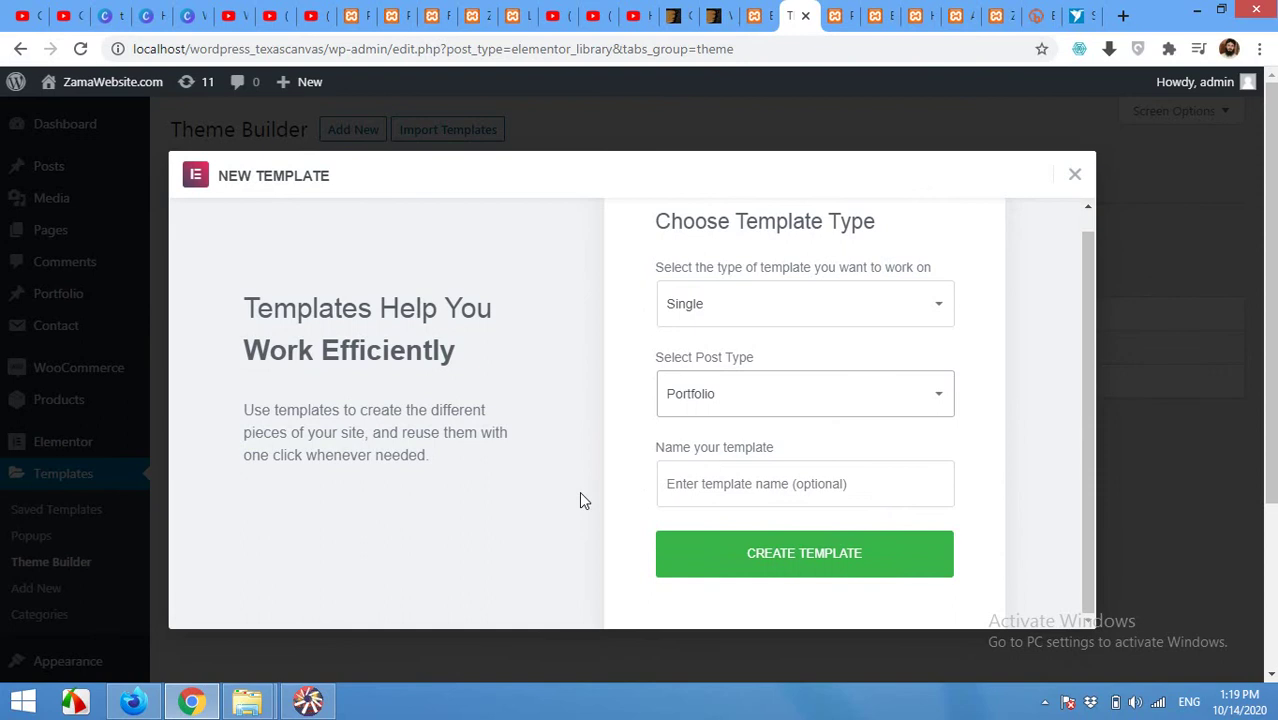
{"action": "left_click", "coordinate": [737, 486]}
{"action": "type", "text": "Portfolio-"}
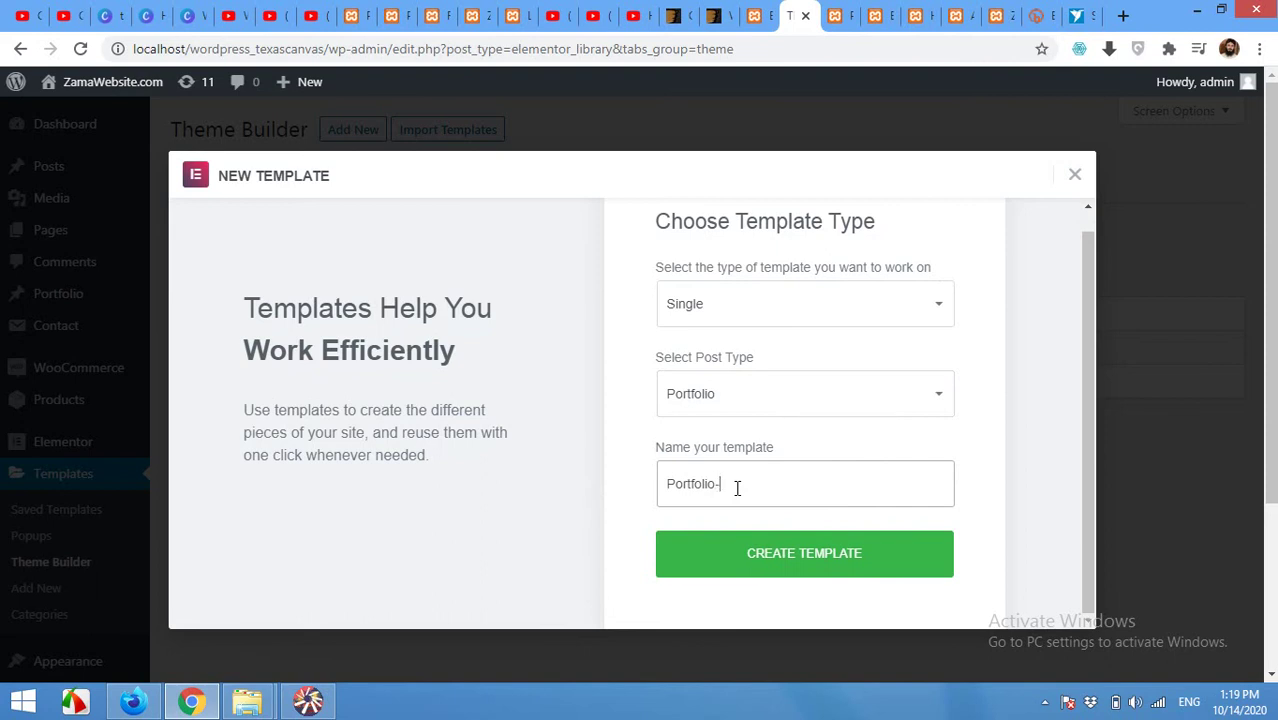
{"action": "type", "text": "template"}
{"action": "left_click", "coordinate": [827, 567]}
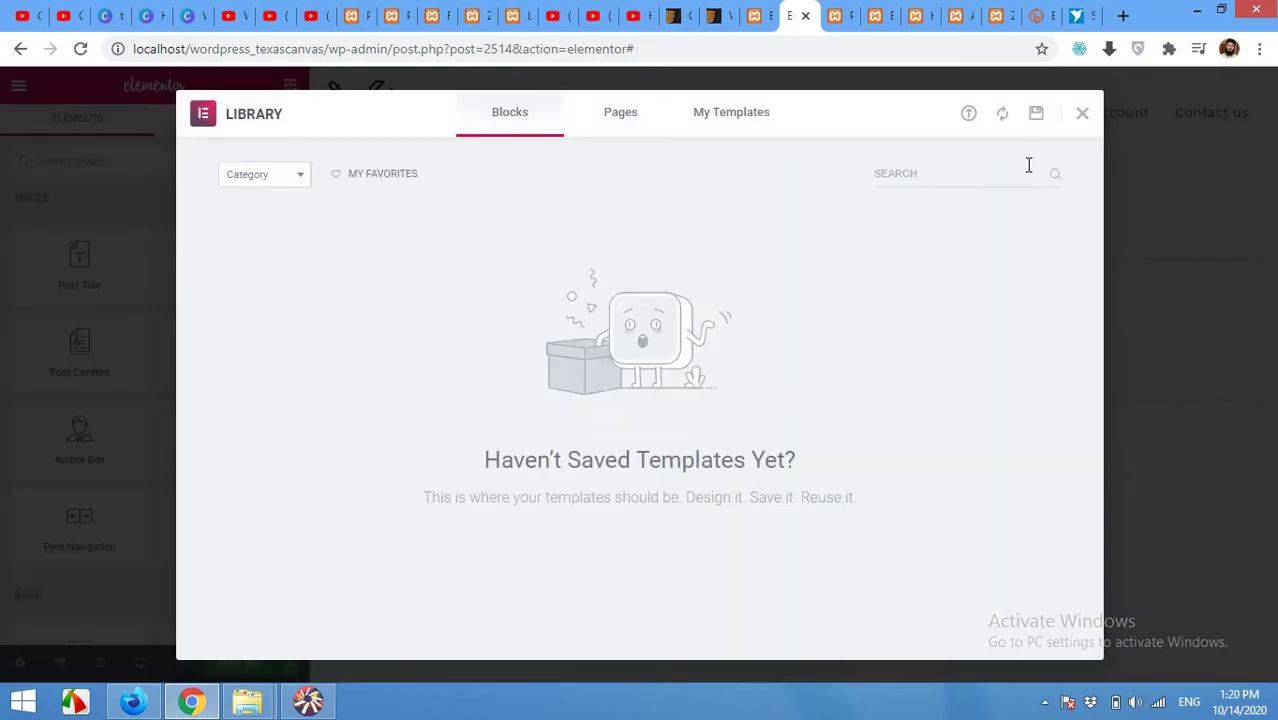
Dismiss the template library, then add a section with two equal columns and place a Featured Image widget in the first column.
{"action": "left_click", "coordinate": [1087, 116]}
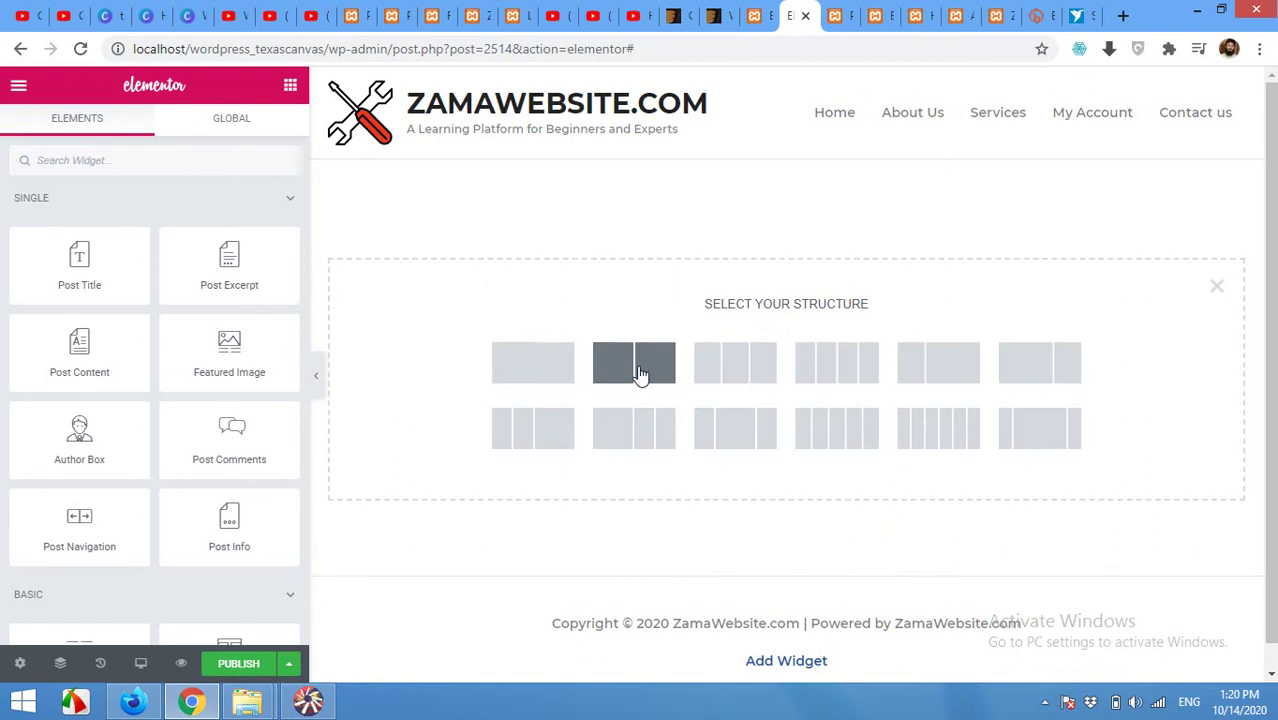
{"action": "left_click", "coordinate": [638, 372]}
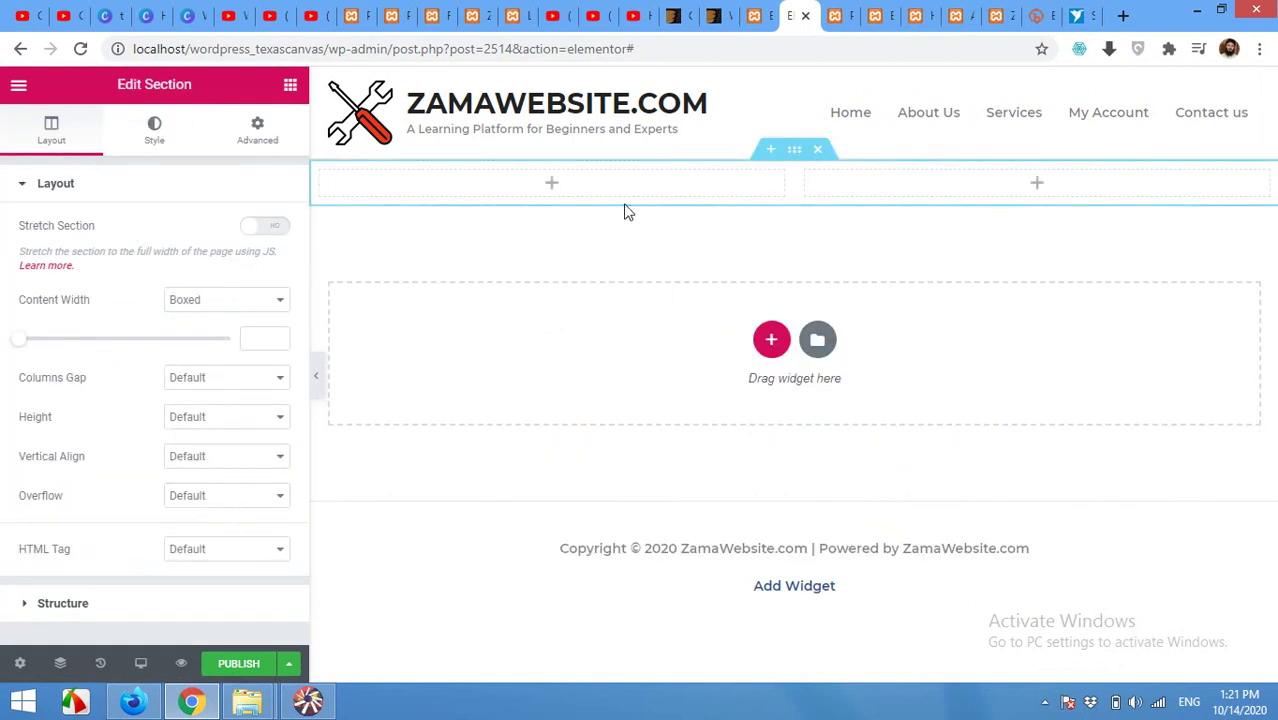
{"action": "left_click", "coordinate": [552, 186]}
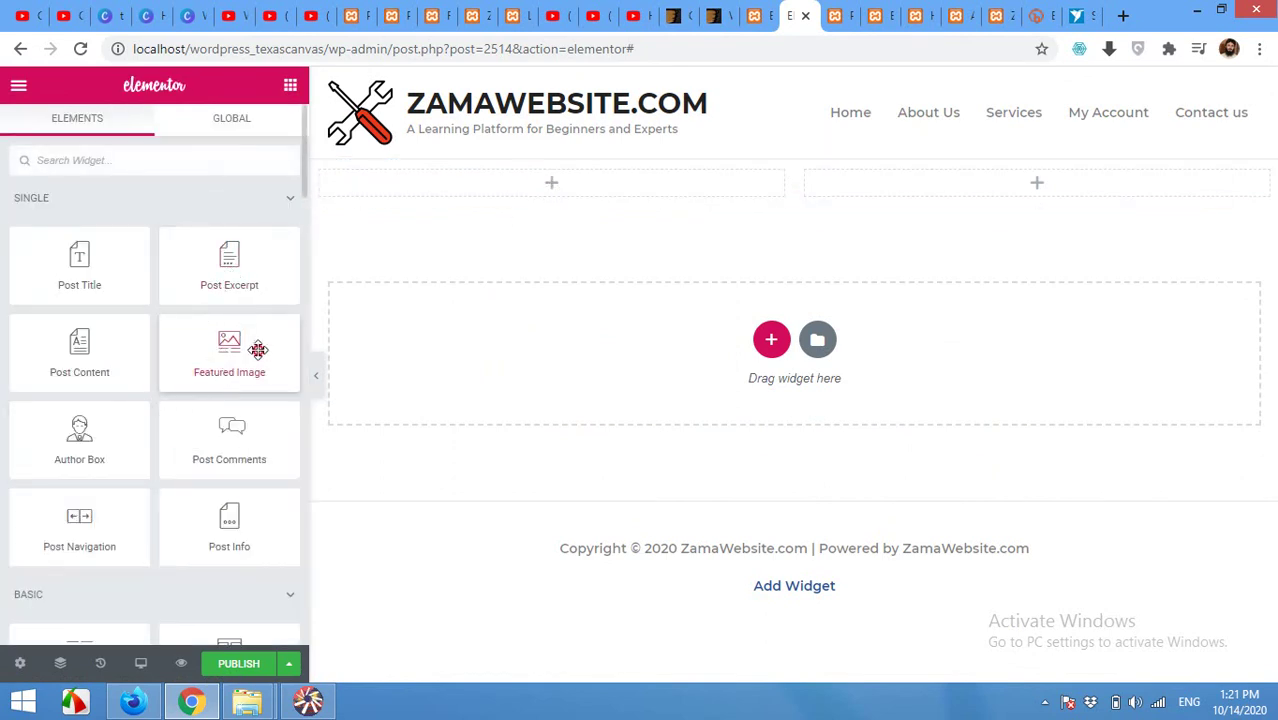
{"action": "left_click_drag", "start_coordinate": [229, 345], "coordinate": [553, 180]}
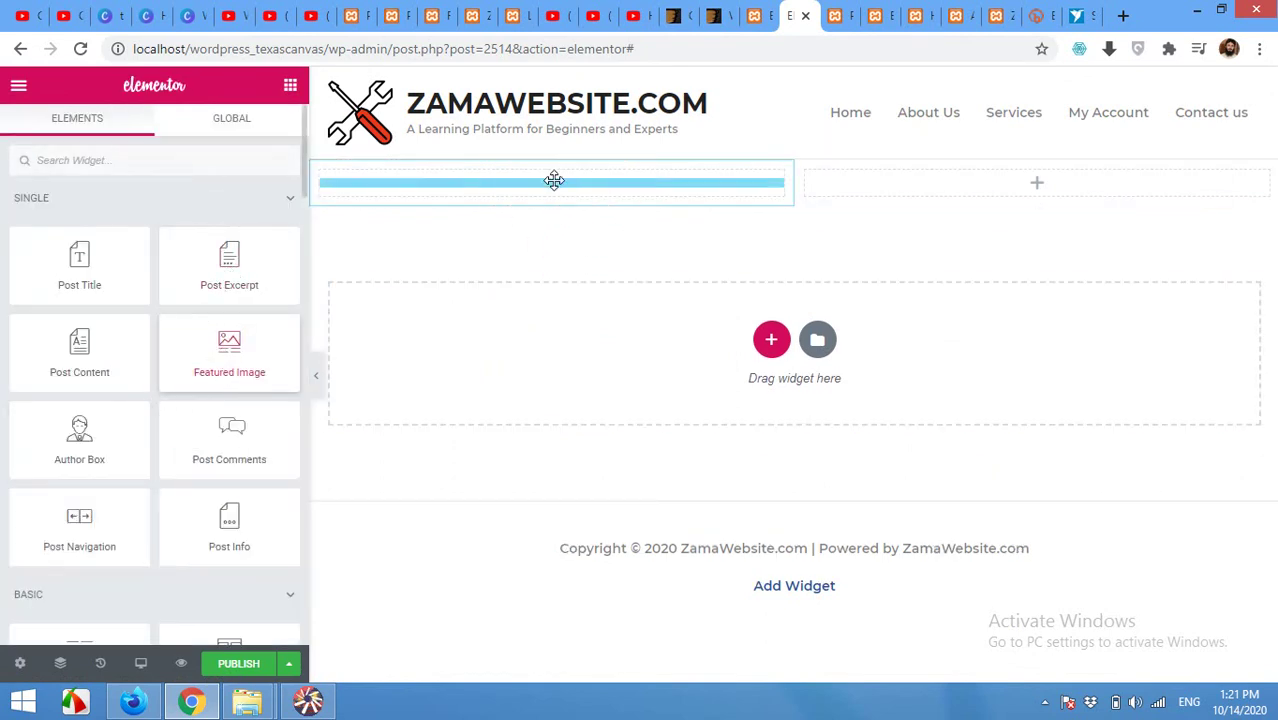
{"action": "mouse_move", "coordinate": [1014, 190]}
{"action": "left_mouse_down"}
{"action": "mouse_move", "coordinate": [1038, 182]}
{"action": "mouse_move", "coordinate": [1037, 194]}
{"action": "left_mouse_up"}
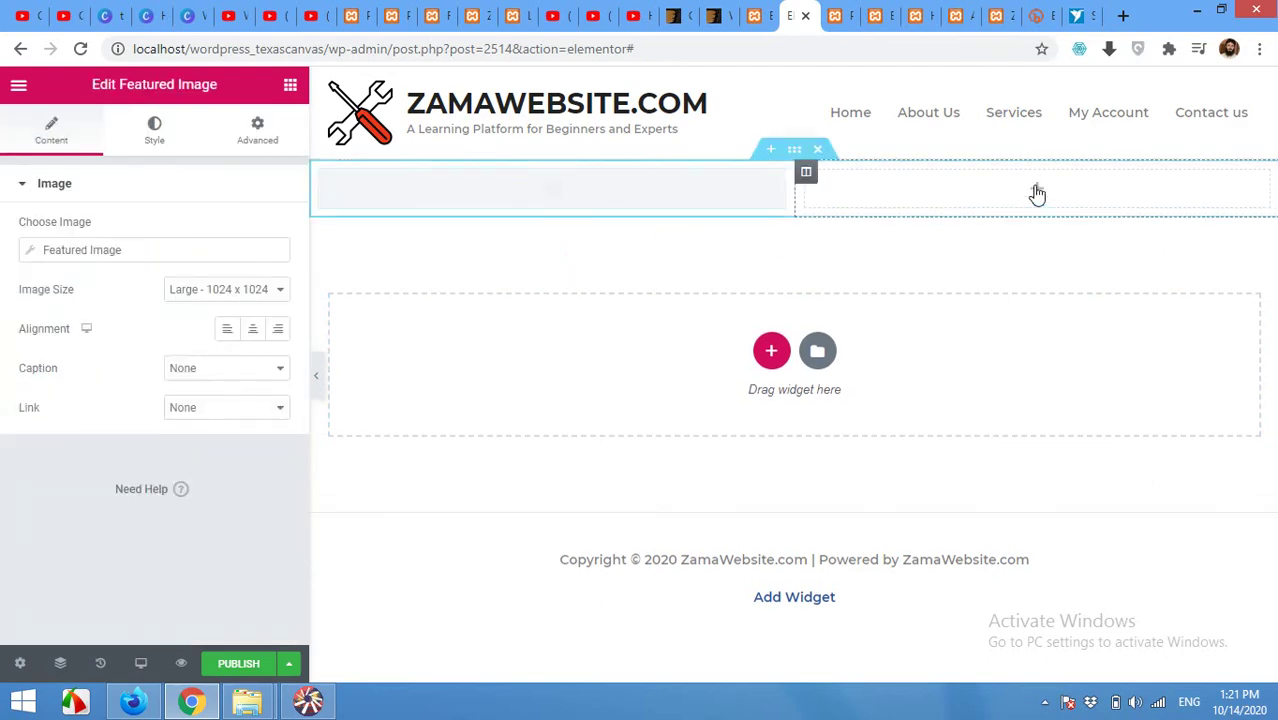
Place a Post Title widget in the second column and a Heading widget directly below it.
{"action": "left_click", "coordinate": [1037, 190]}
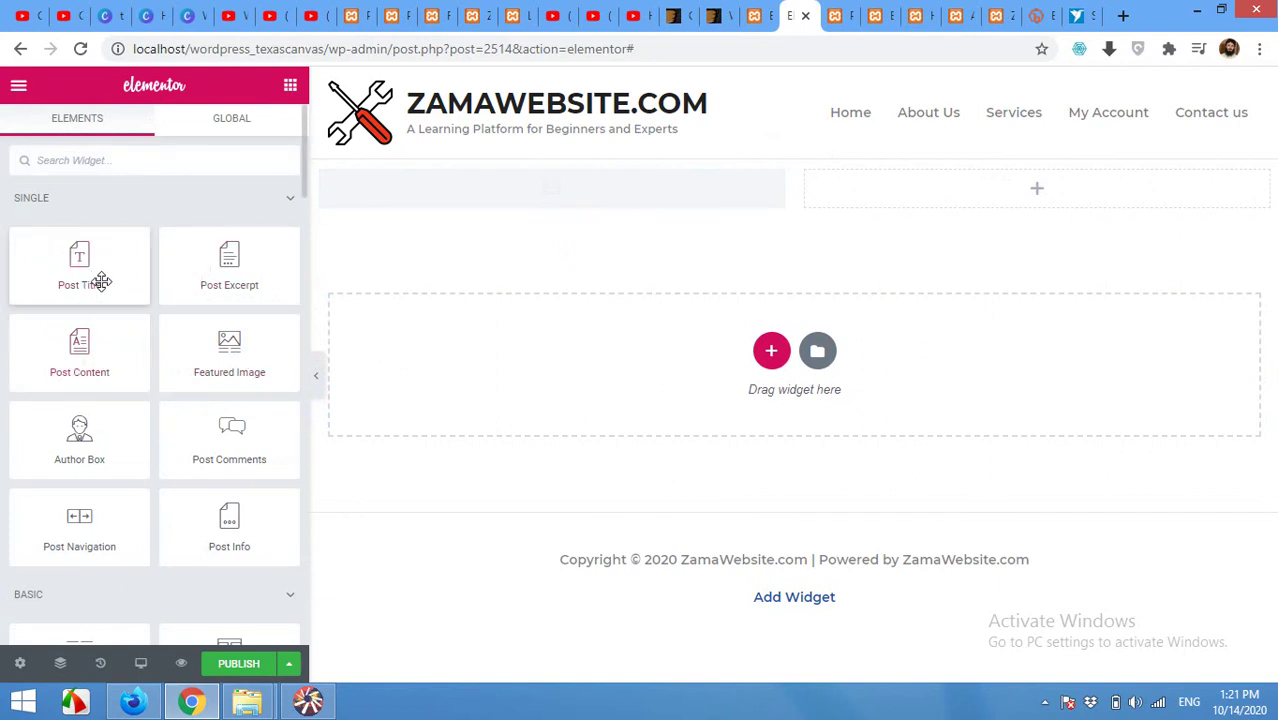
{"action": "left_click_drag", "start_coordinate": [101, 282], "coordinate": [1036, 185]}
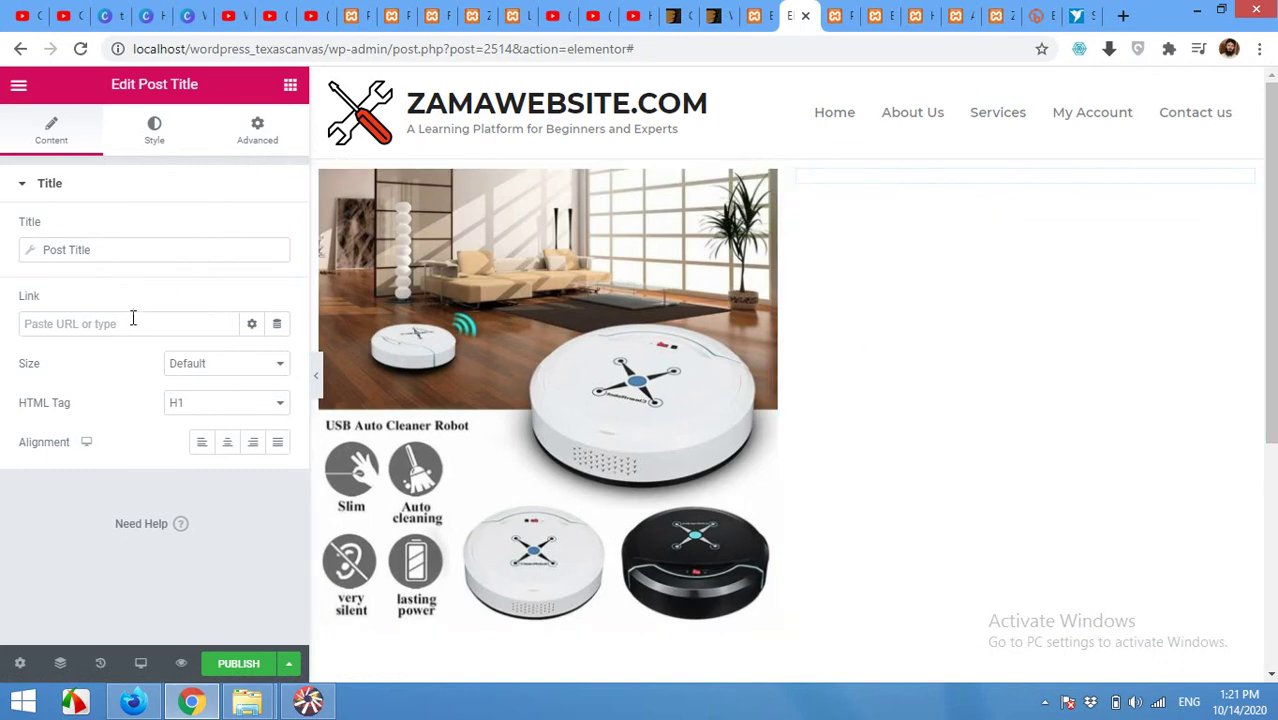
{"action": "left_click", "coordinate": [290, 88]}
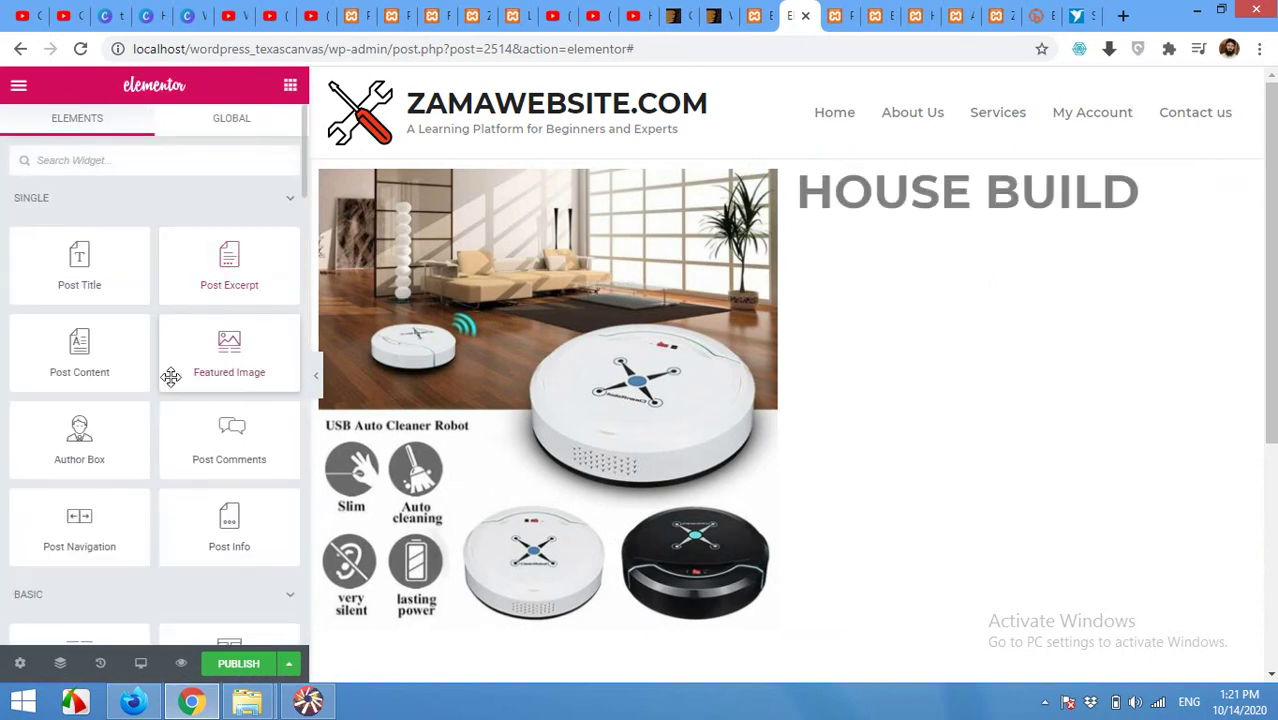
{"action": "scroll", "coordinate": [123, 400], "scroll_direction": "down", "scroll_amount": 4}
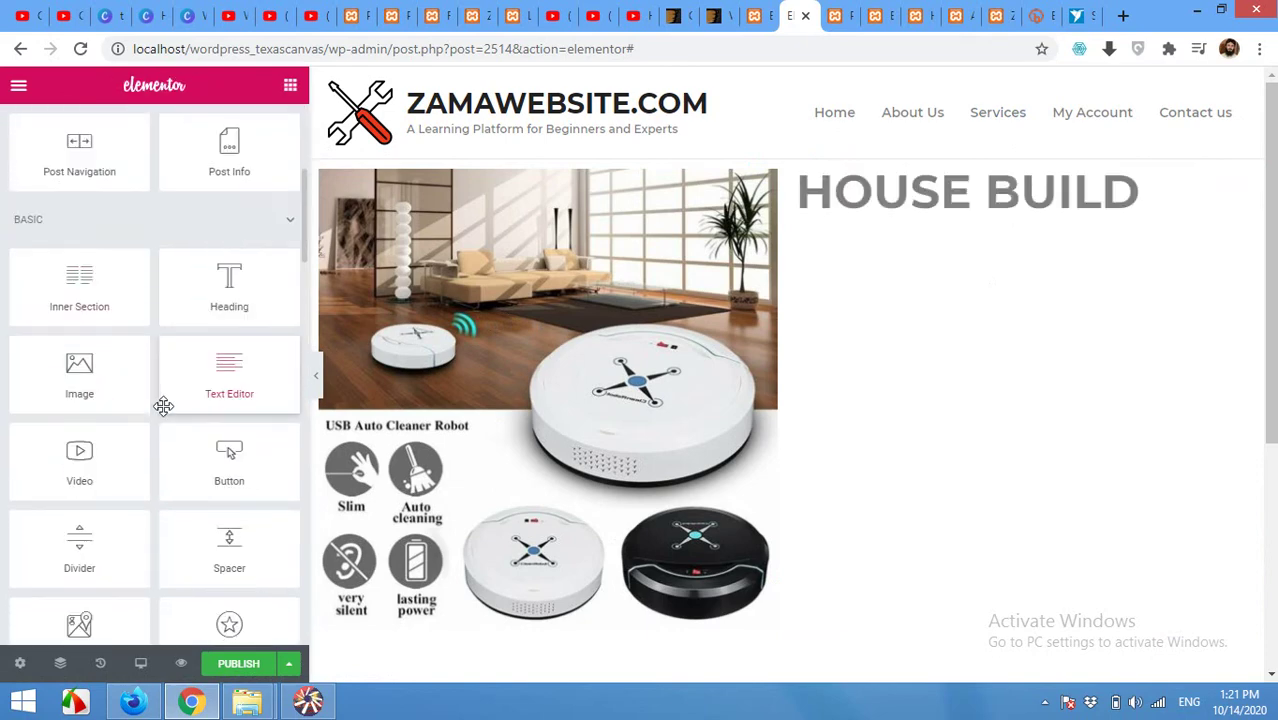
{"action": "left_click_drag", "start_coordinate": [226, 283], "coordinate": [921, 237]}
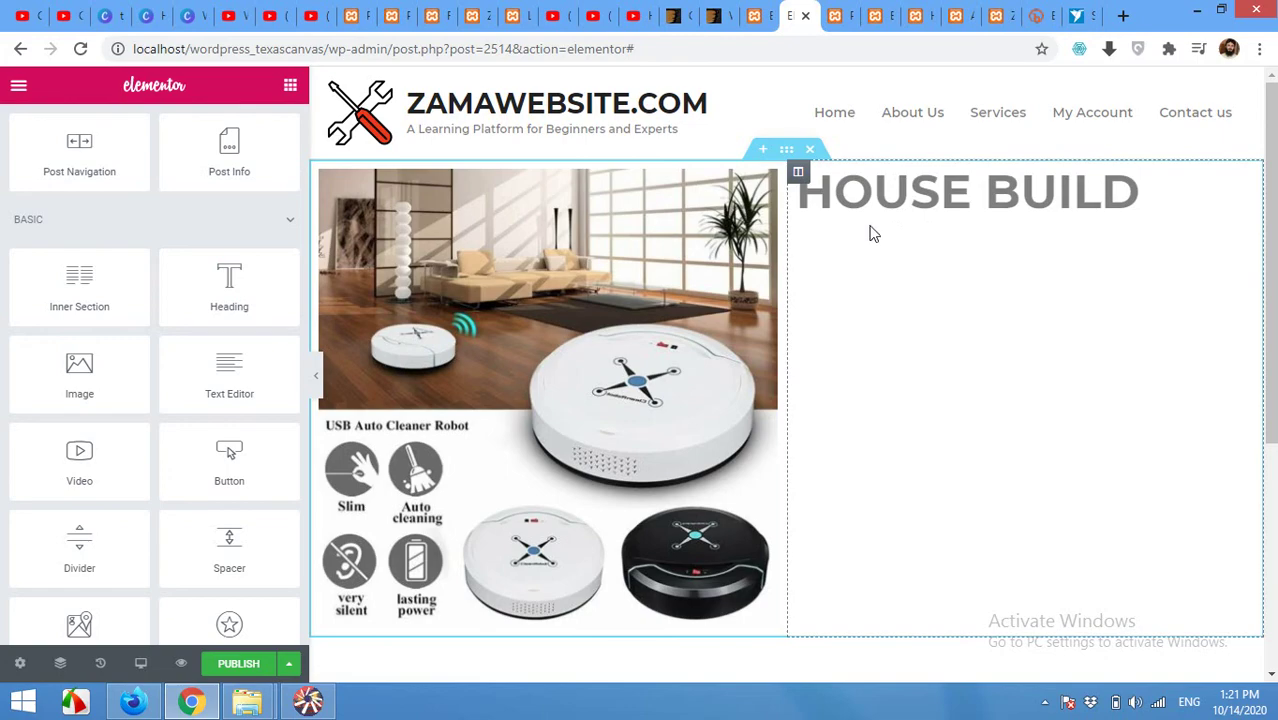
{"action": "scroll", "coordinate": [942, 423], "scroll_direction": "down", "scroll_amount": 3}
{"action": "scroll", "coordinate": [896, 408], "scroll_direction": "up", "scroll_amount": 3}
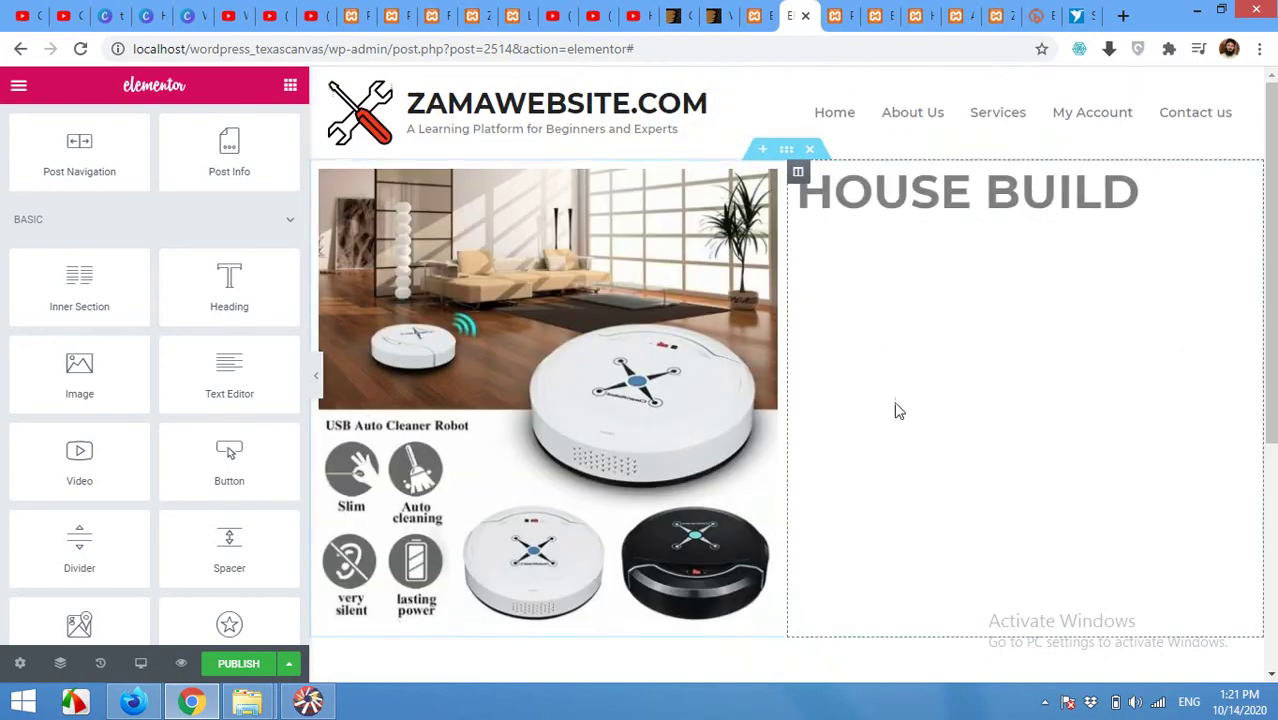
{"action": "left_click_drag", "start_coordinate": [229, 285], "coordinate": [942, 198]}
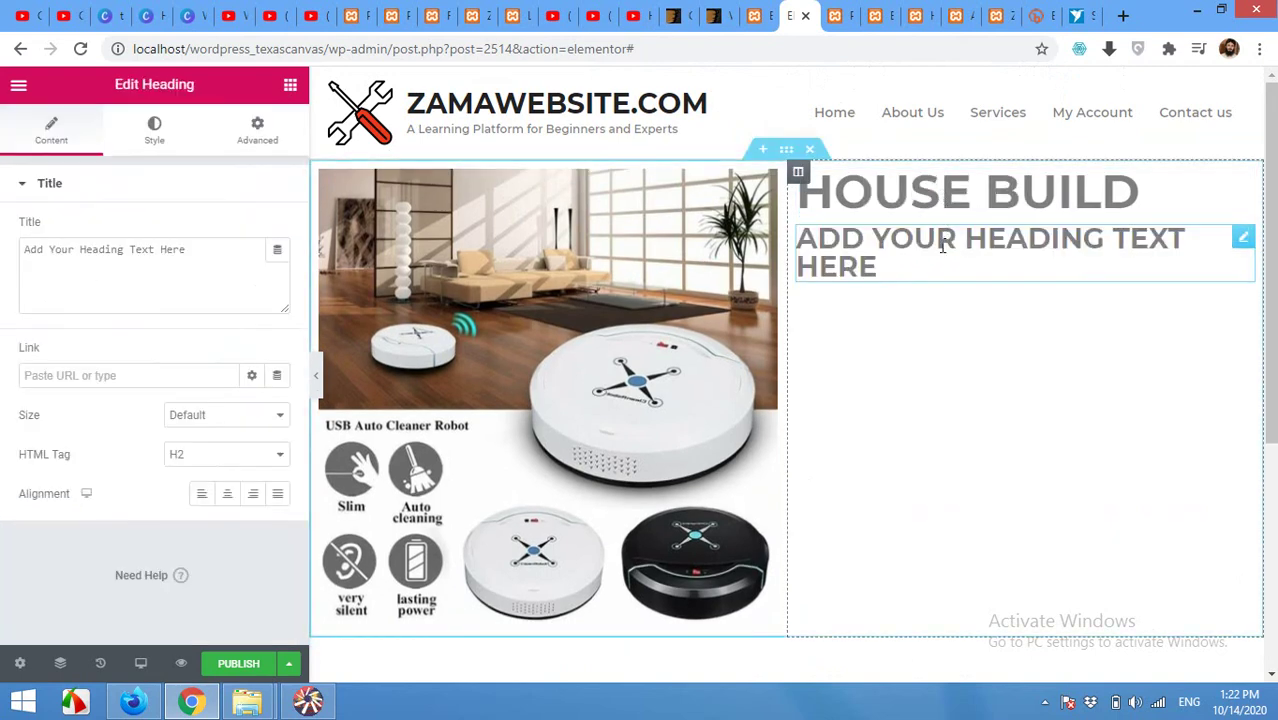
Set the new heading's HTML tag to H6.
{"action": "left_click", "coordinate": [190, 456]}
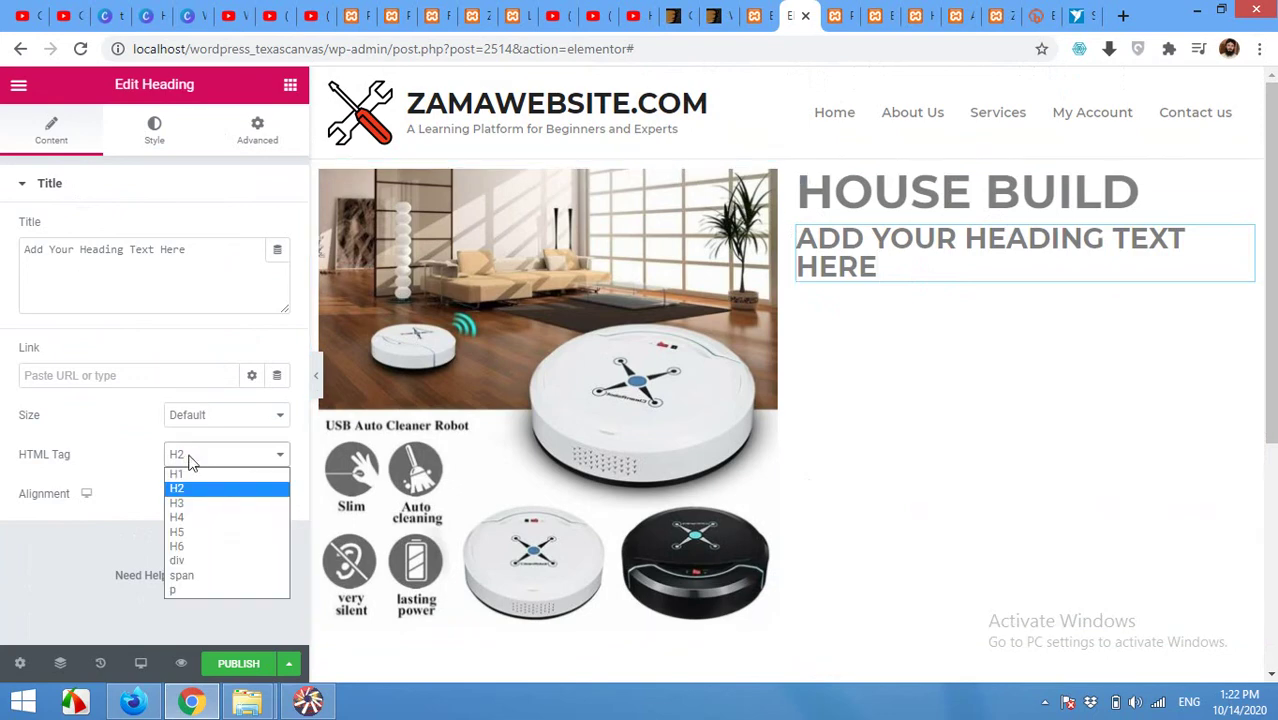
{"action": "left_click", "coordinate": [197, 547]}
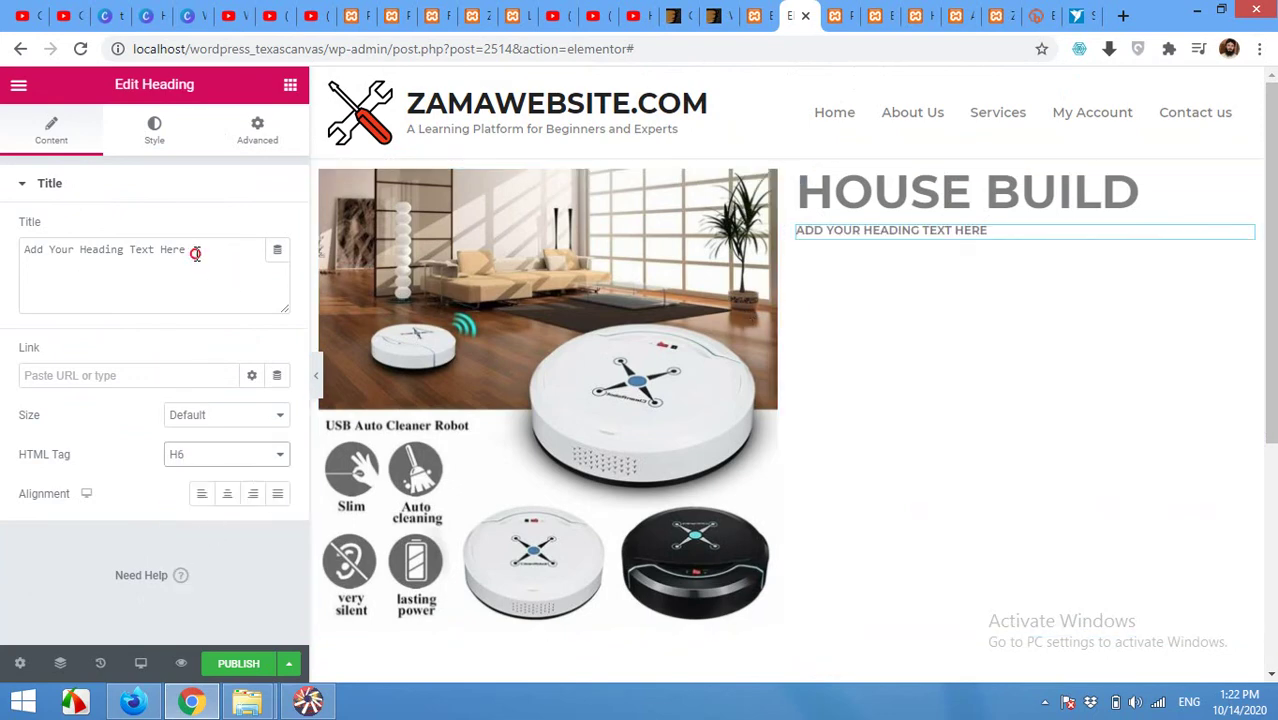
{"action": "left_click_drag", "start_coordinate": [20, 258], "coordinate": [289, 253]}
{"action": "left_click", "coordinate": [226, 259]}
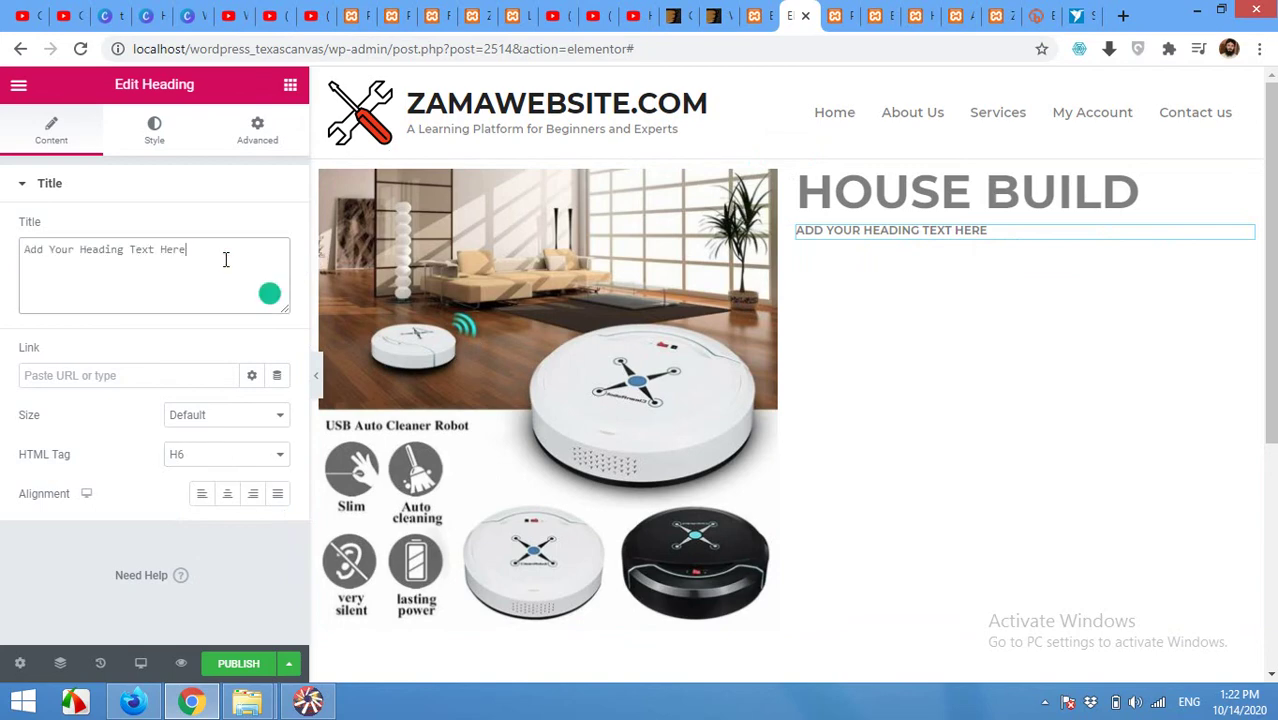
{"action": "left_click", "coordinate": [250, 185]}
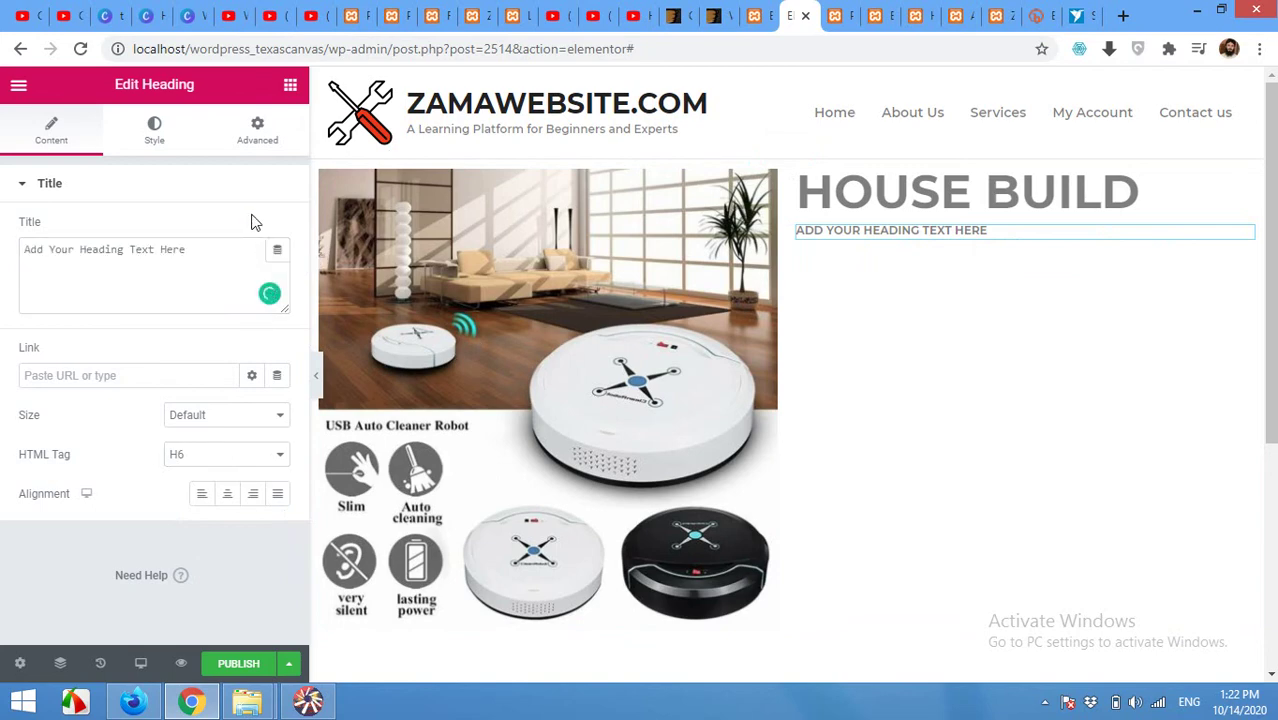
{"action": "left_click", "coordinate": [51, 186]}
Bind the heading's title to a dynamic ACF Field with the key Project Start Date.
{"action": "left_click", "coordinate": [278, 252]}
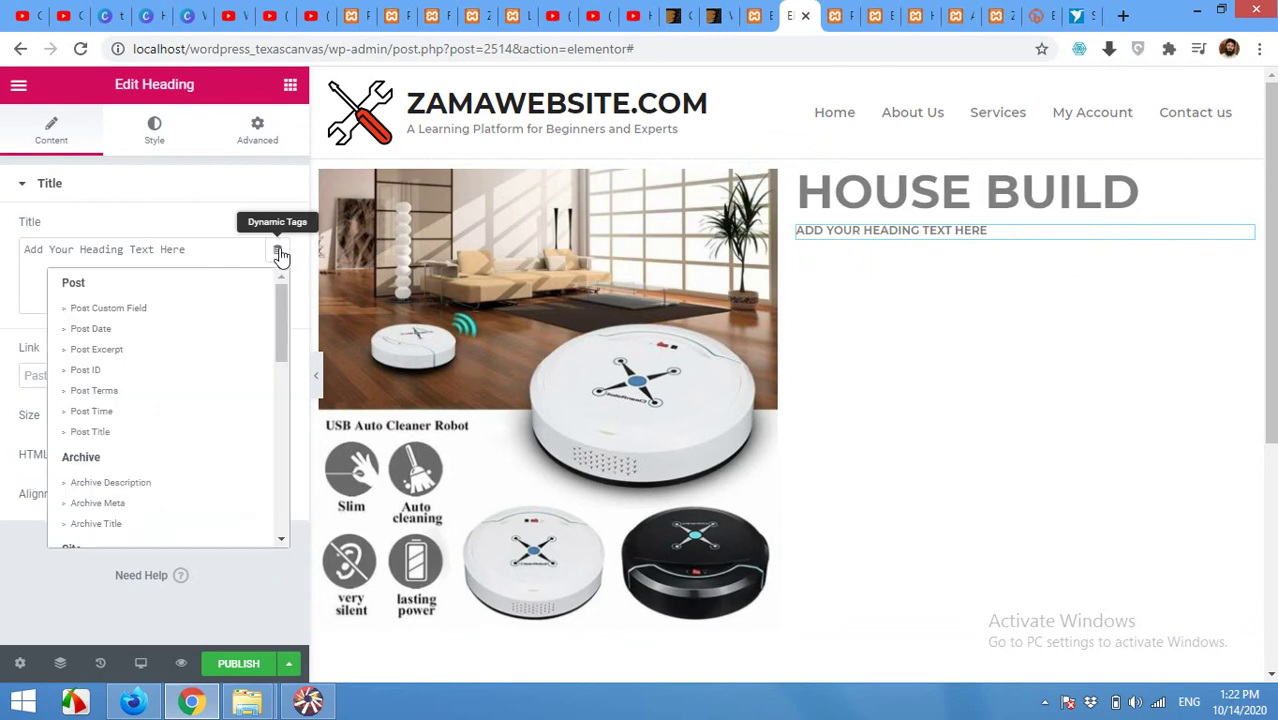
{"action": "scroll", "coordinate": [134, 385], "scroll_direction": "down", "scroll_amount": 5}
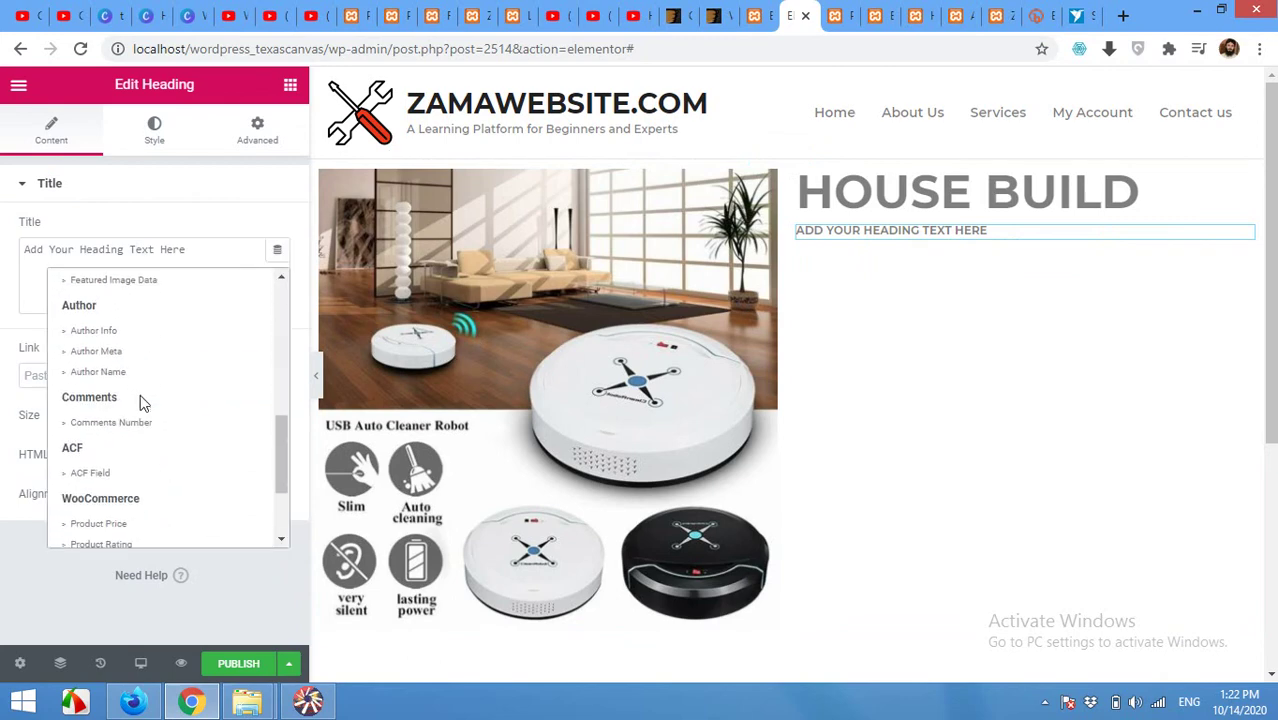
{"action": "scroll", "coordinate": [140, 400], "scroll_direction": "down", "scroll_amount": 2}
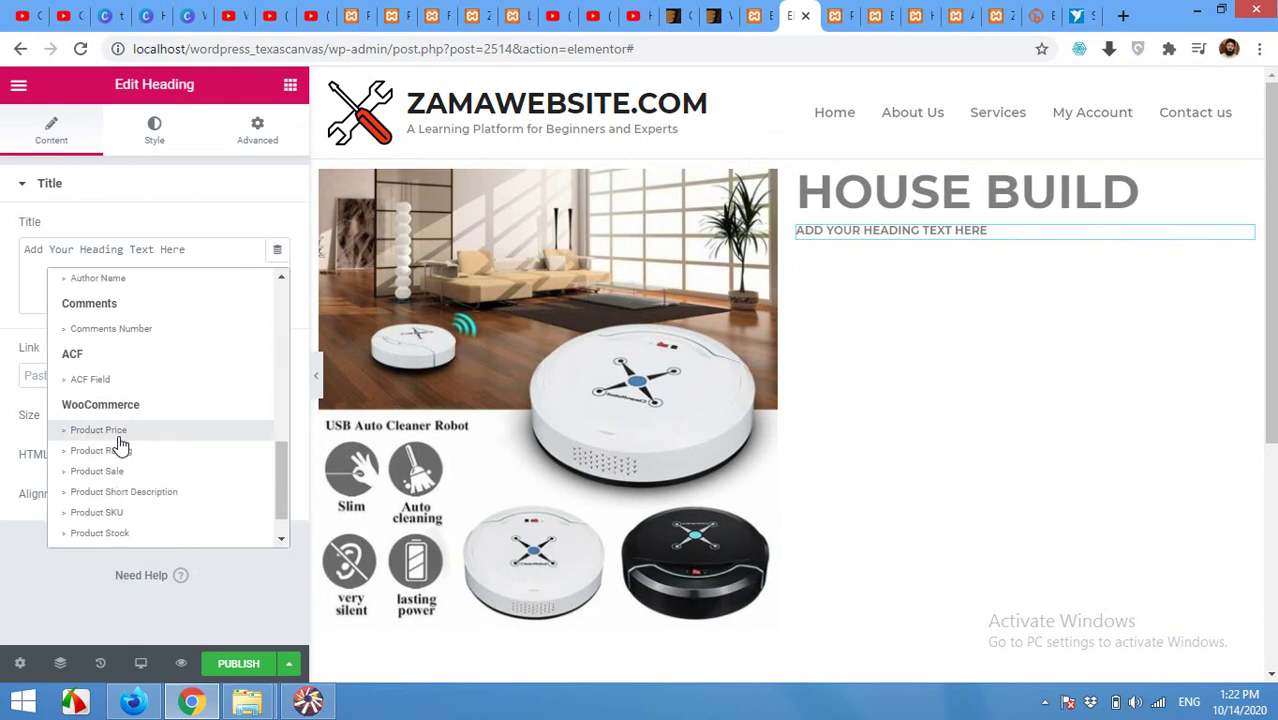
{"action": "left_click", "coordinate": [90, 380]}
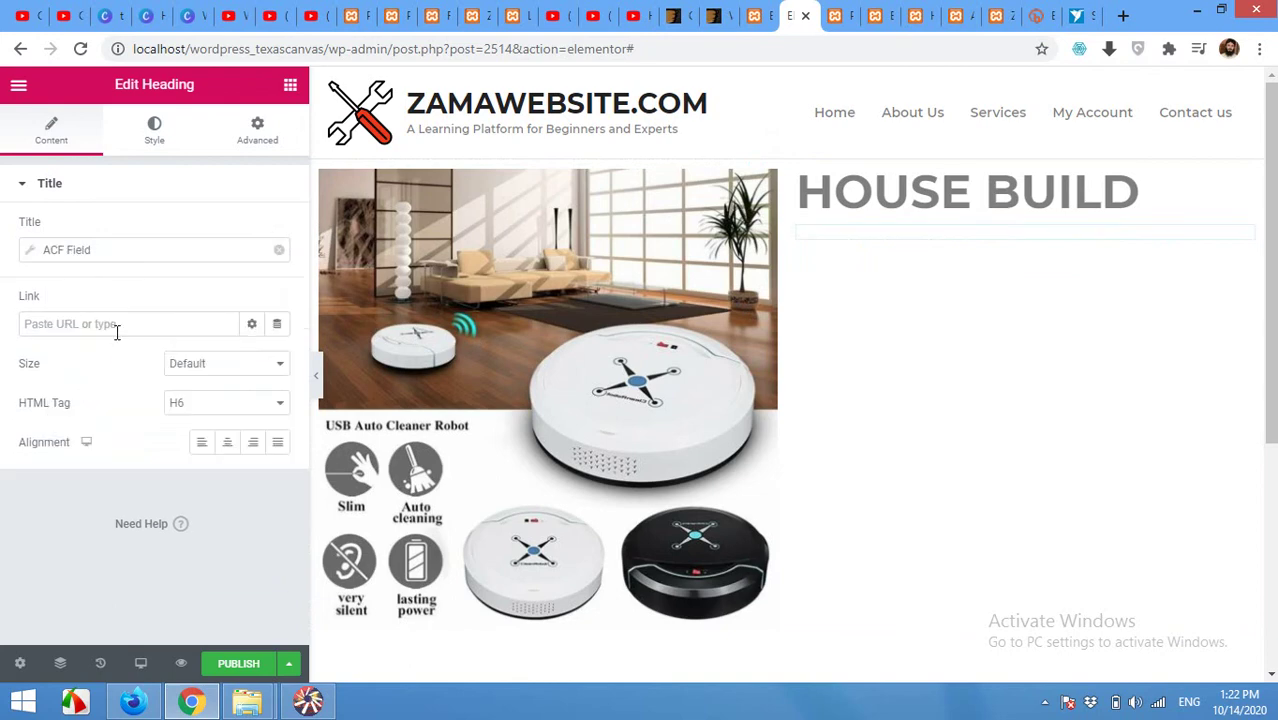
{"action": "left_click", "coordinate": [140, 252]}
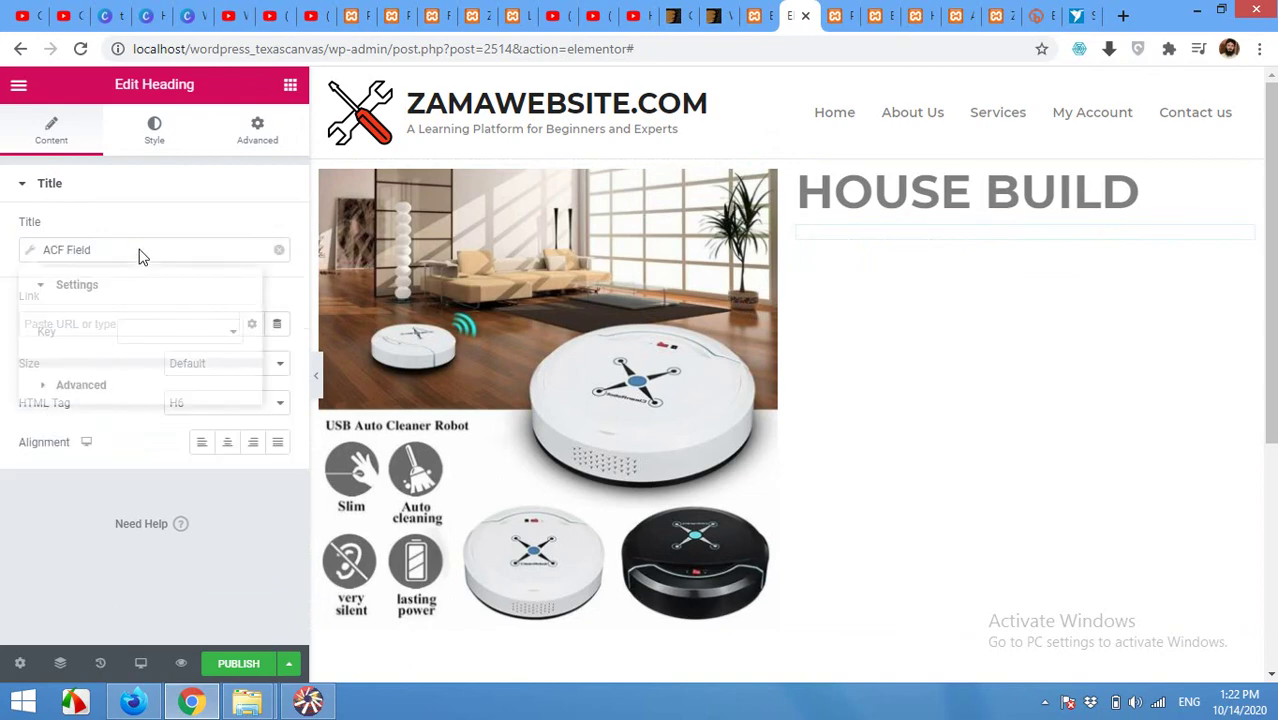
{"action": "left_click", "coordinate": [178, 333]}
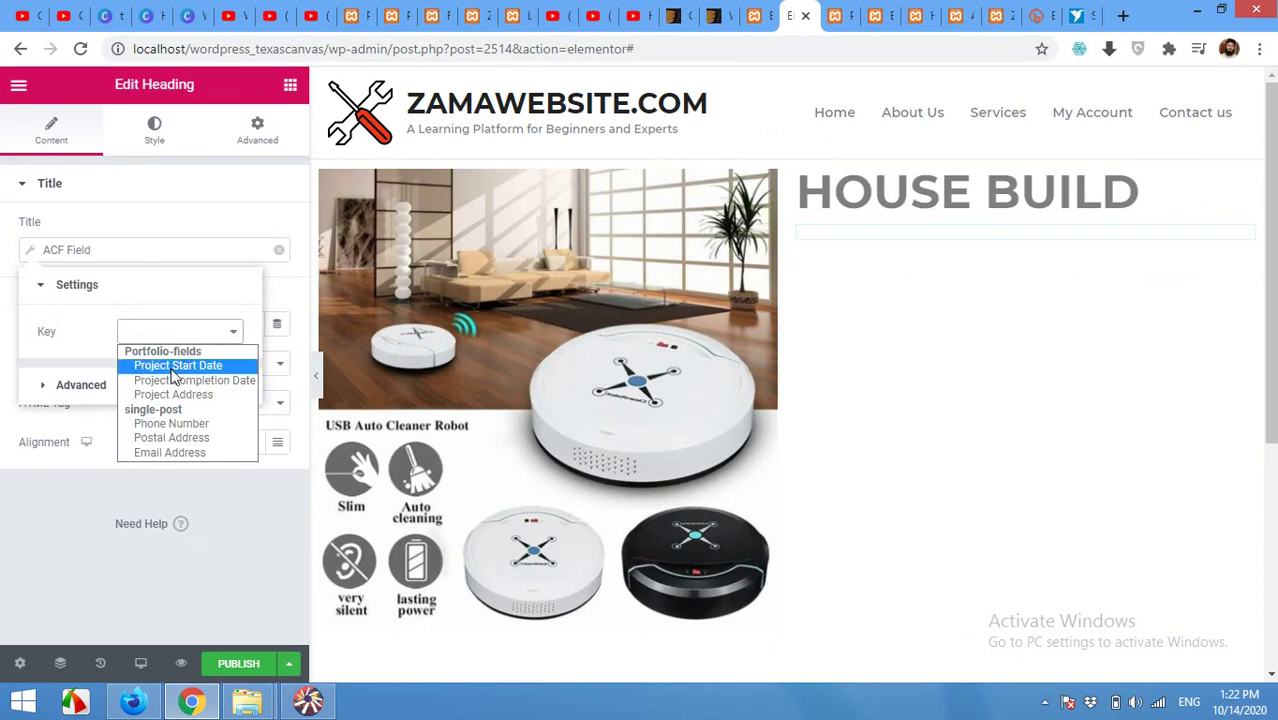
{"action": "left_click", "coordinate": [176, 366]}
{"action": "left_click", "coordinate": [201, 220]}
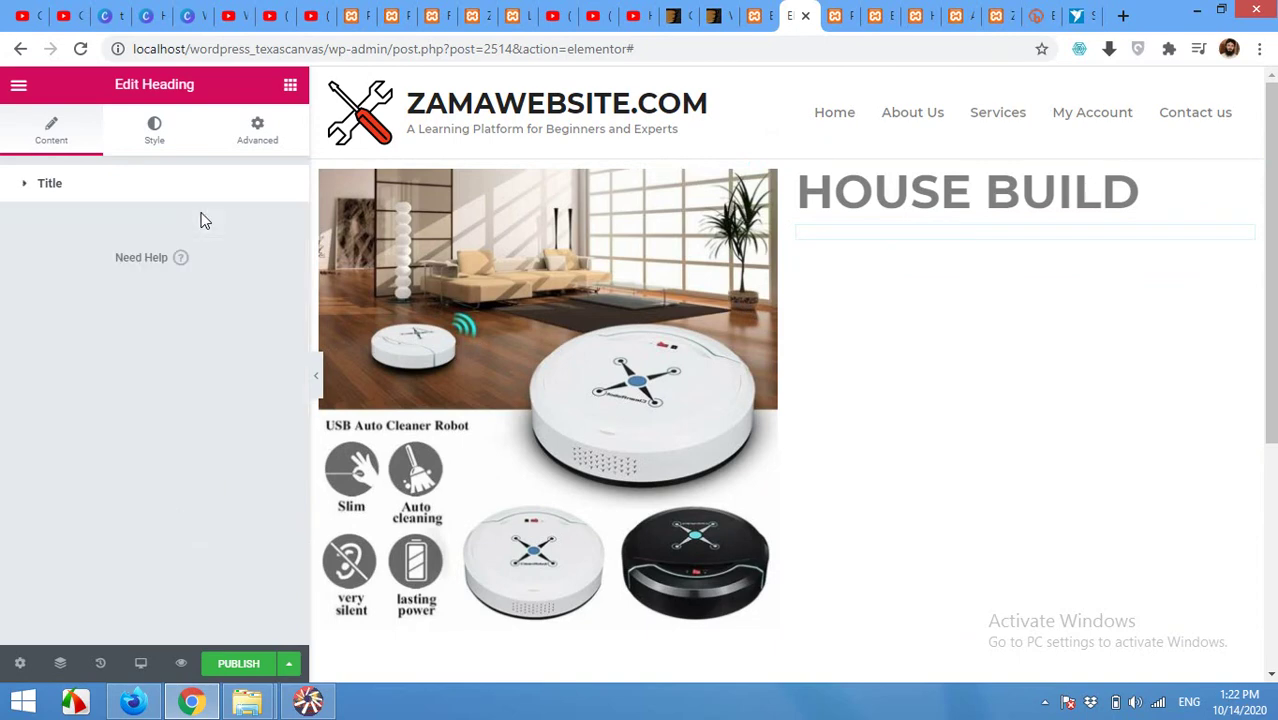
{"action": "left_click", "coordinate": [199, 194]}
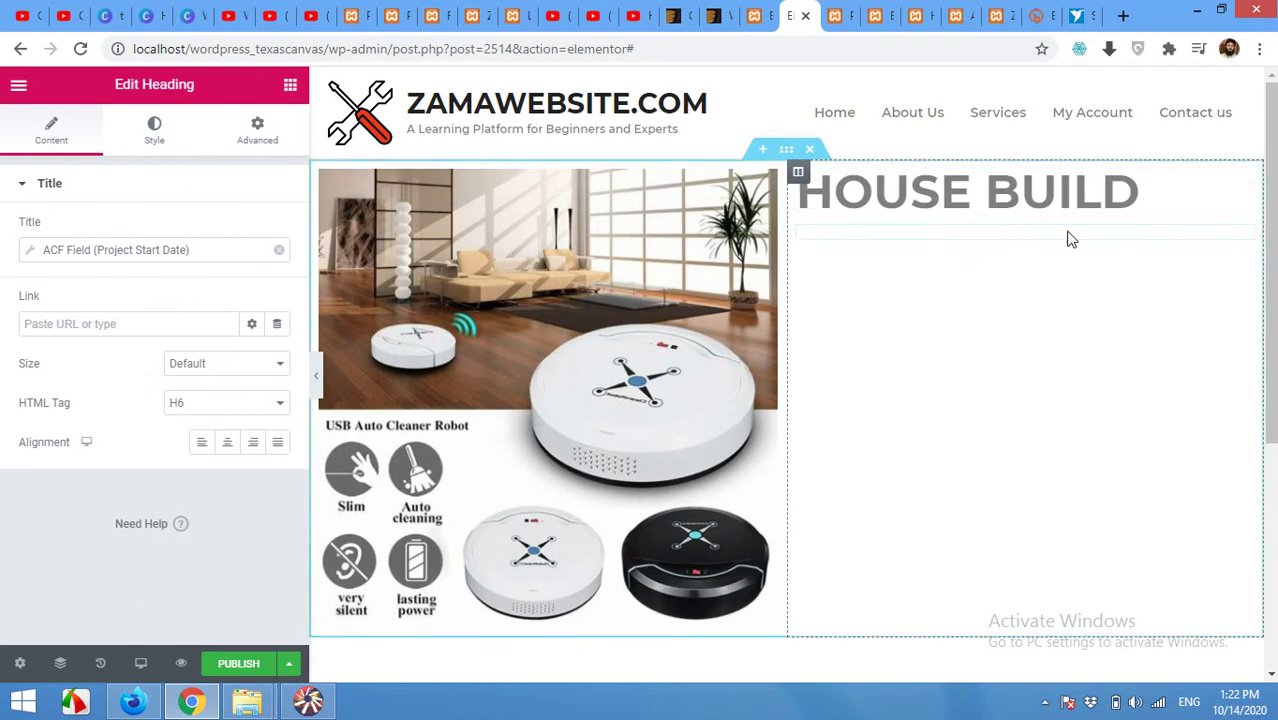
Duplicate the start date heading and set the copy's ACF field key to Project Completion Date.
{"action": "right_click", "coordinate": [1245, 240]}
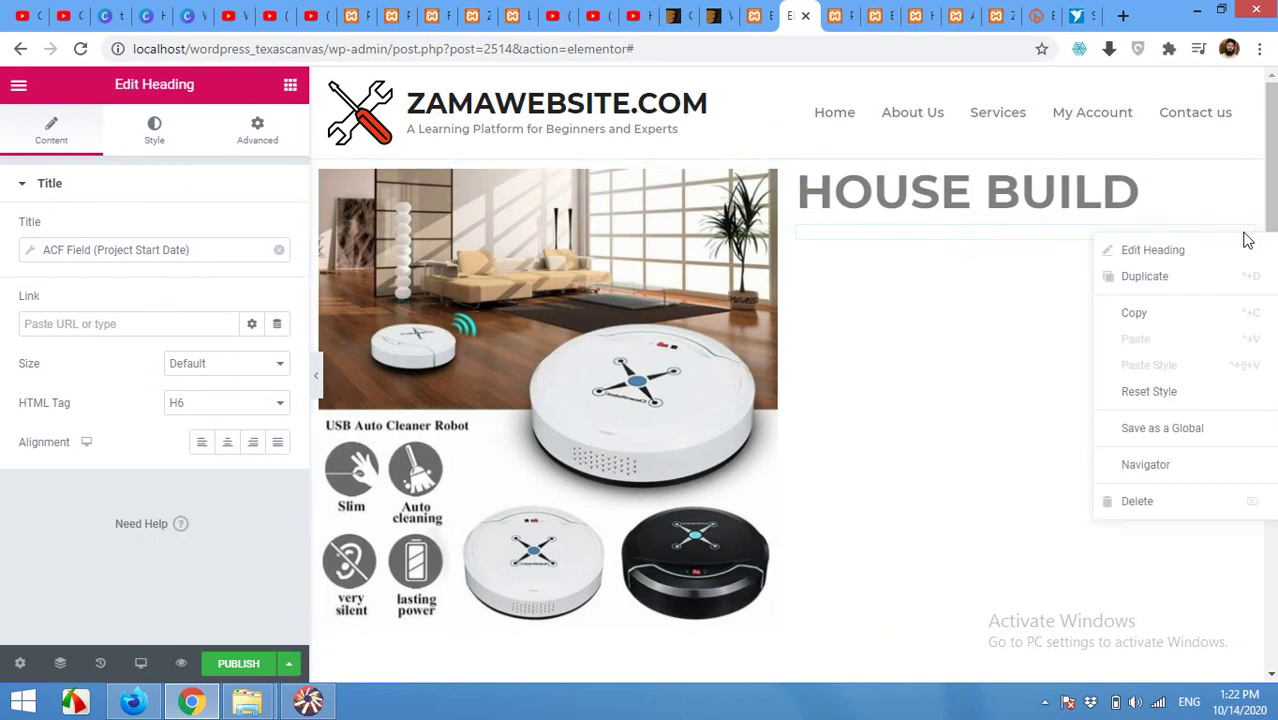
{"action": "left_click", "coordinate": [1157, 288]}
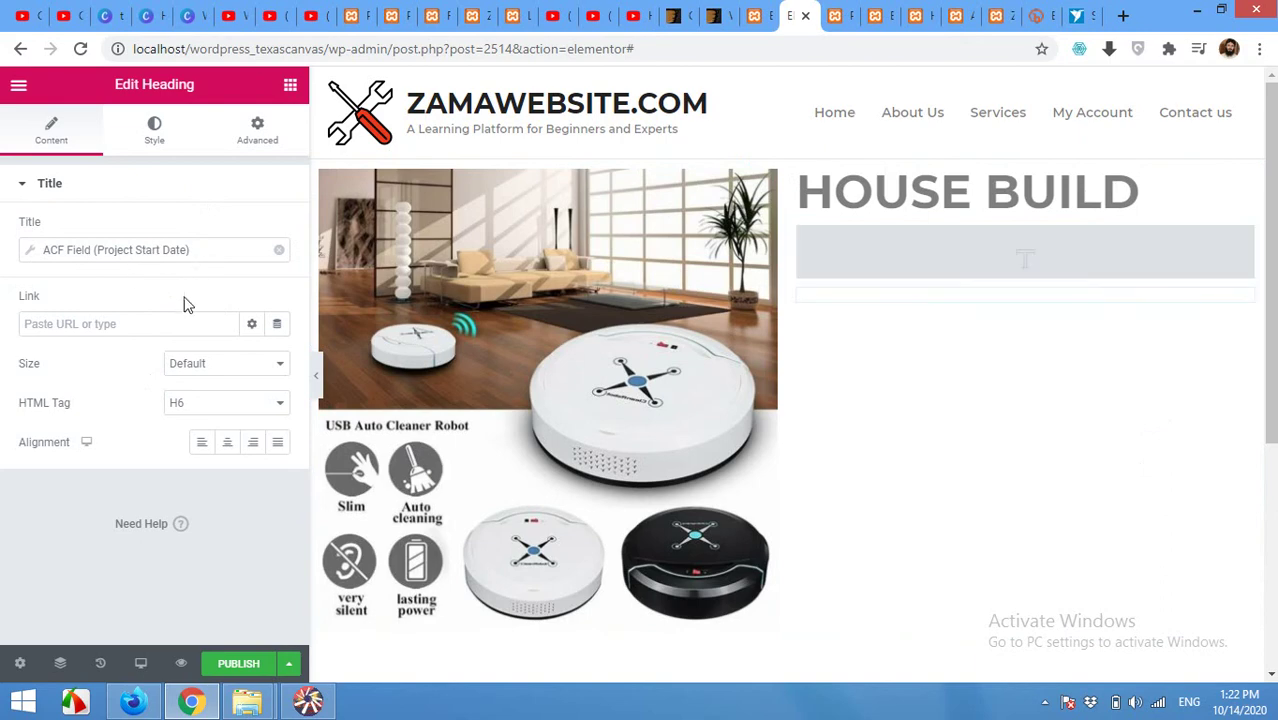
{"action": "left_click", "coordinate": [186, 249]}
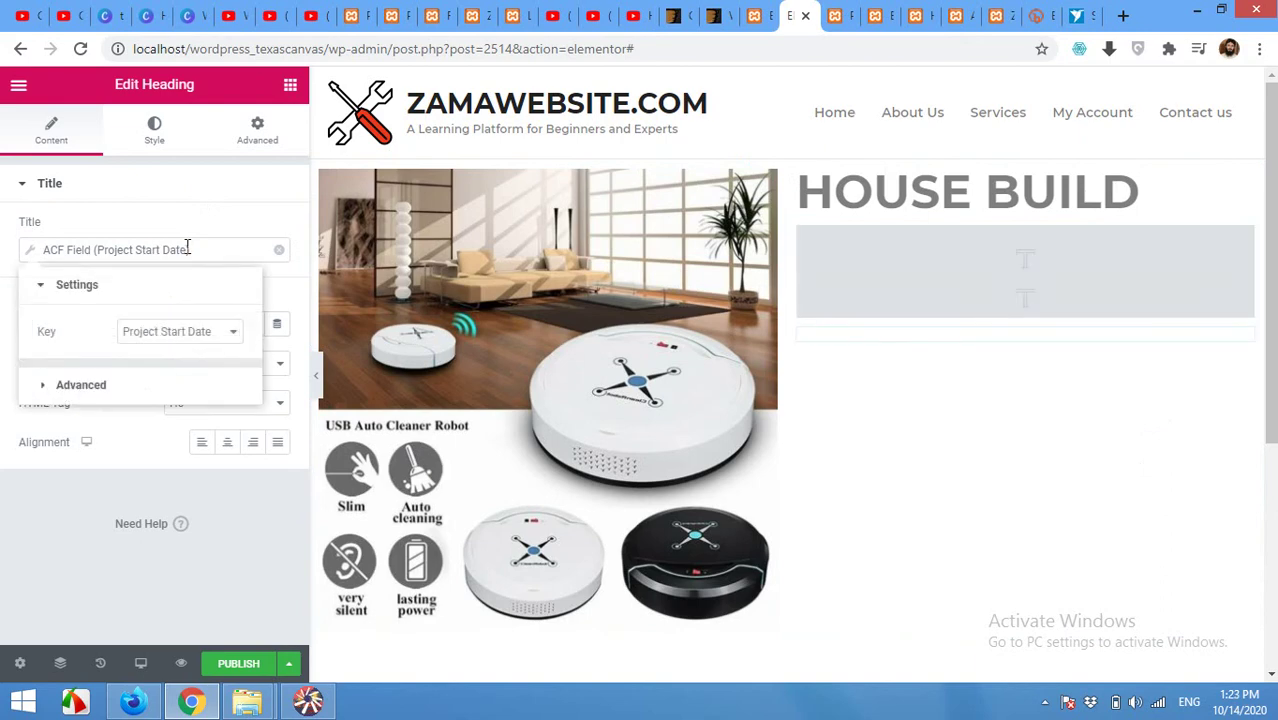
{"action": "left_click", "coordinate": [188, 331]}
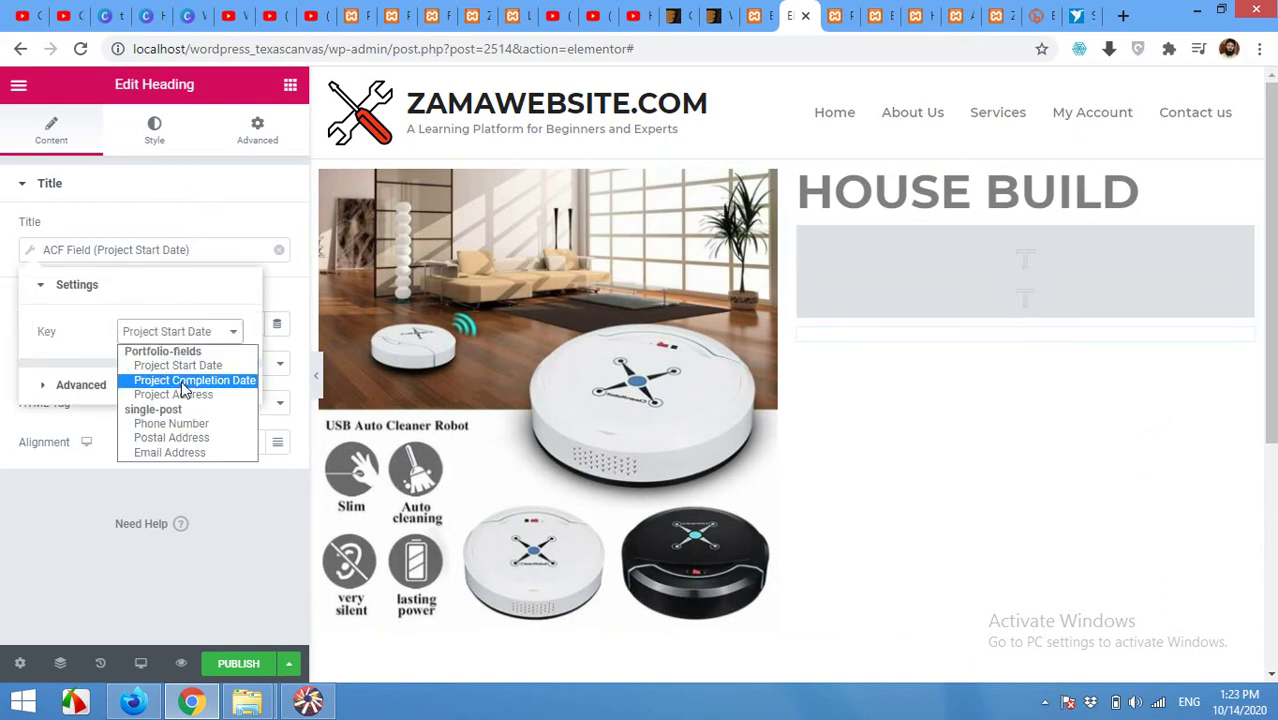
{"action": "left_click", "coordinate": [182, 381]}
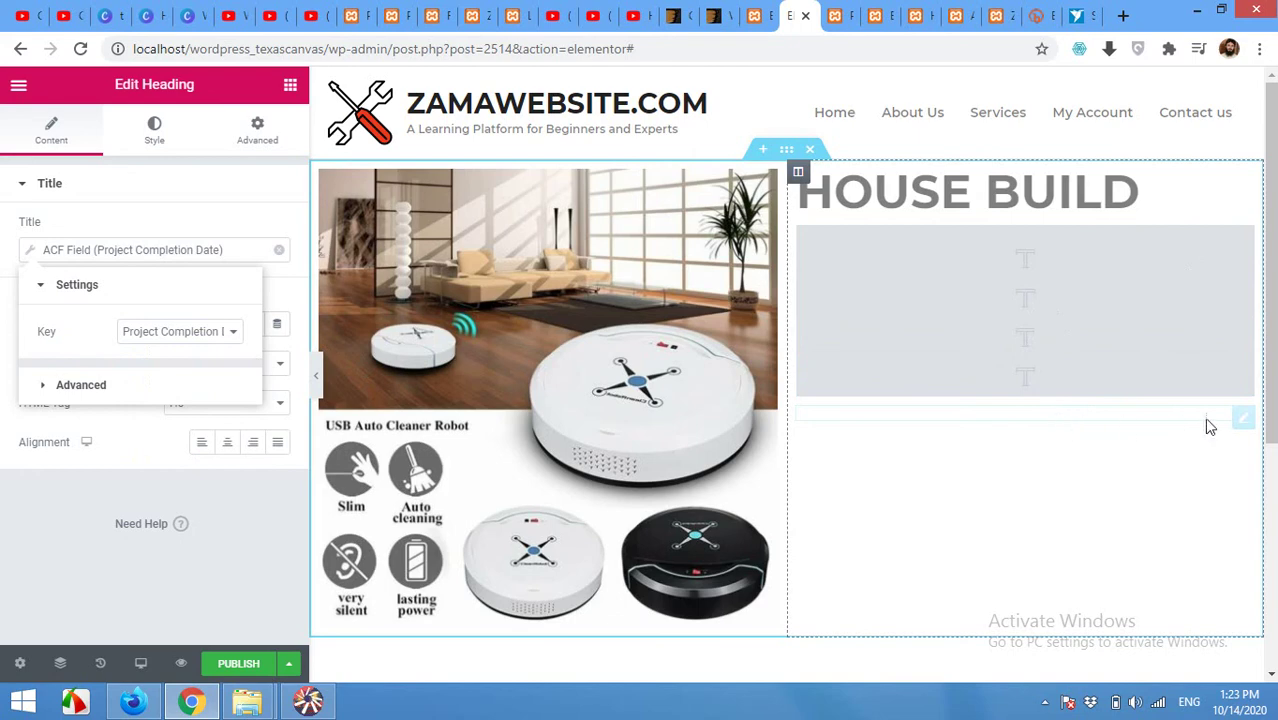
Duplicate the completion date heading and set the copy's ACF field key to Project Address.
{"action": "right_click", "coordinate": [1241, 420]}
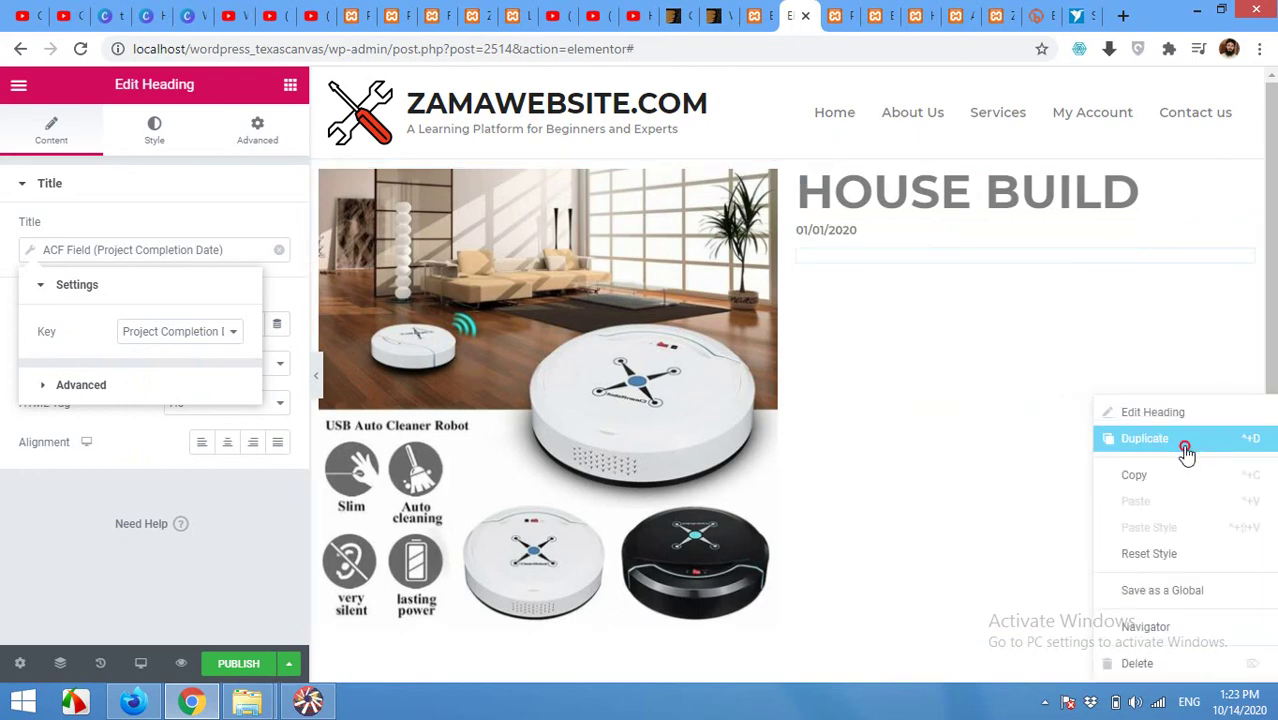
{"action": "left_click", "coordinate": [975, 328]}
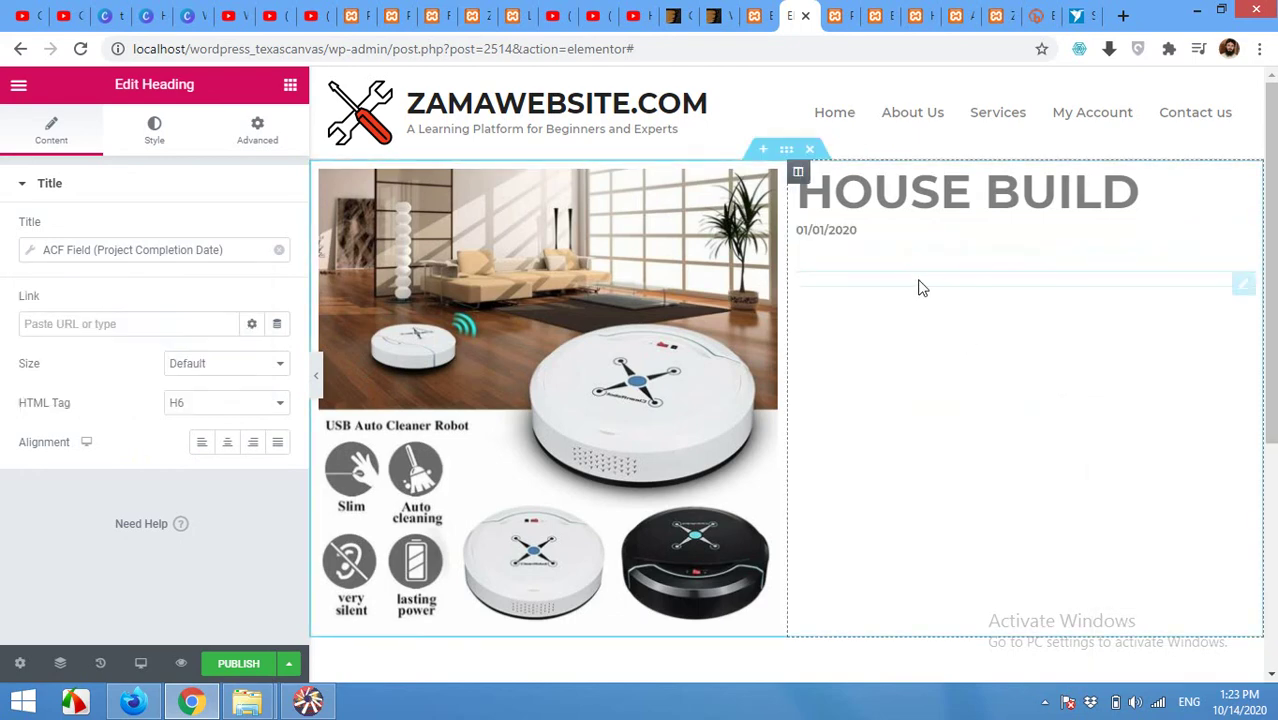
{"action": "left_click", "coordinate": [172, 250]}
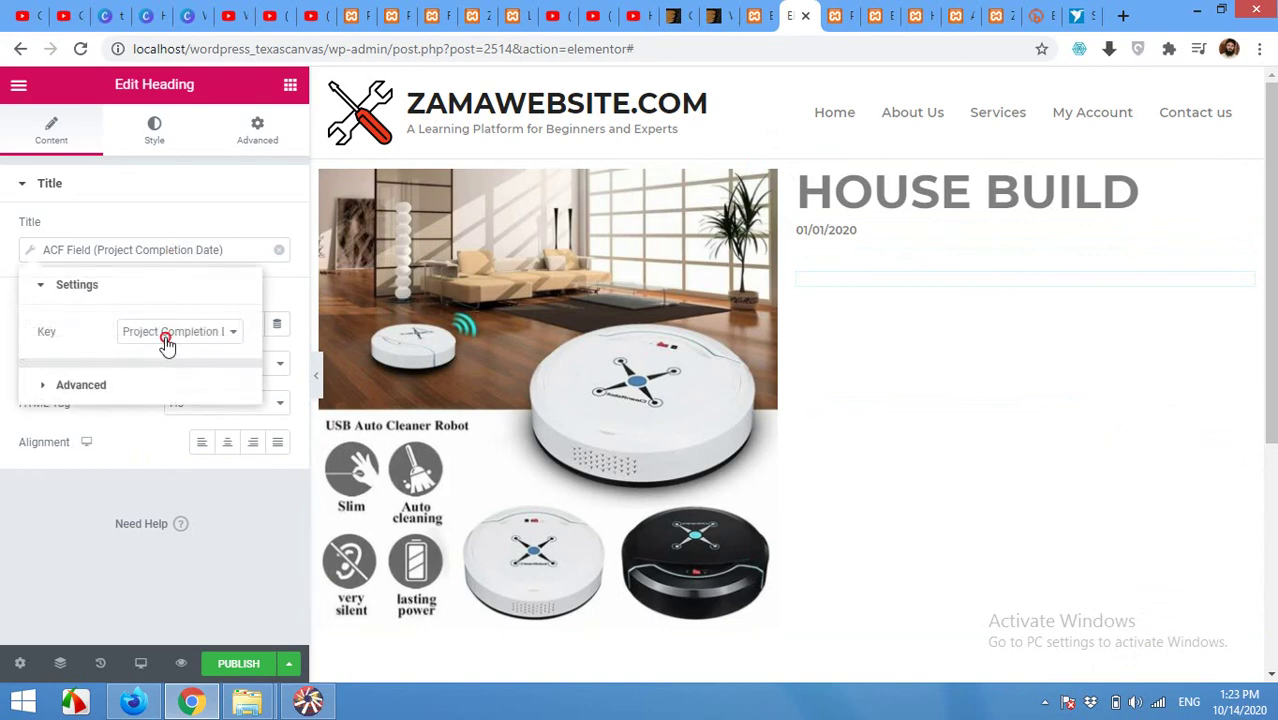
{"action": "left_click", "coordinate": [171, 333]}
{"action": "left_click", "coordinate": [177, 395]}
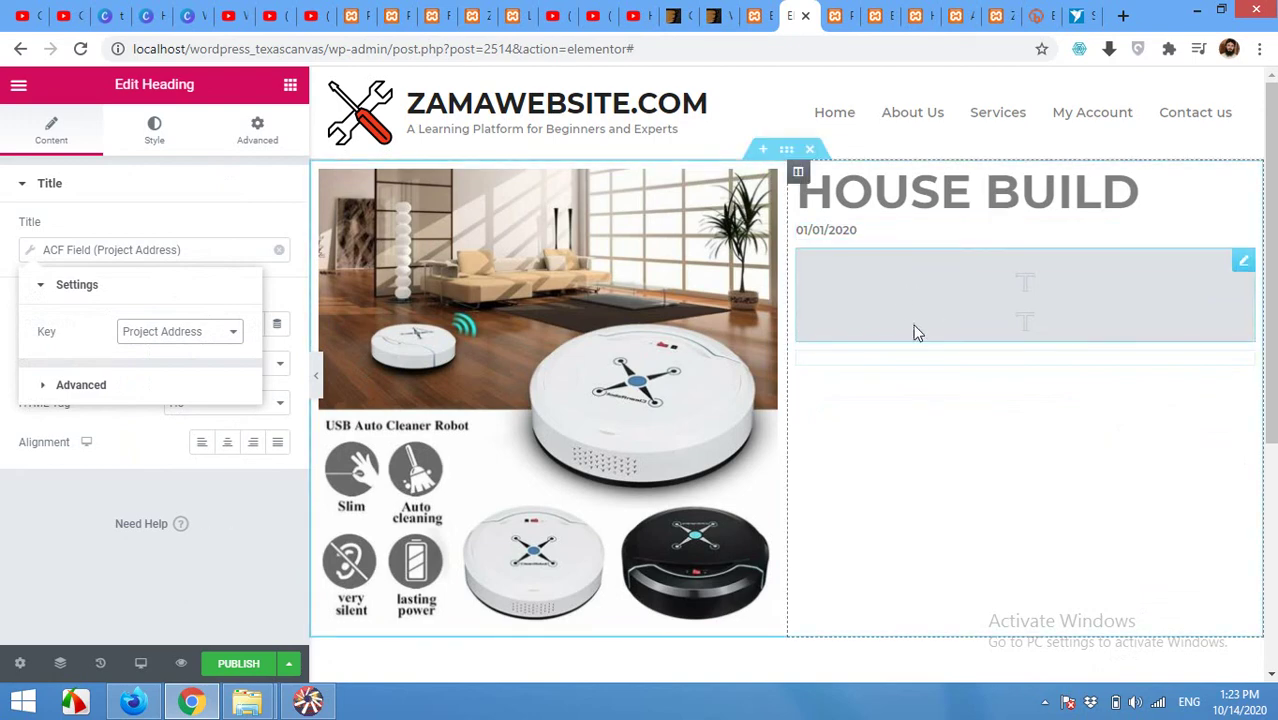
Place a Post Content widget below the project address heading in the second column.
{"action": "left_click", "coordinate": [927, 358]}
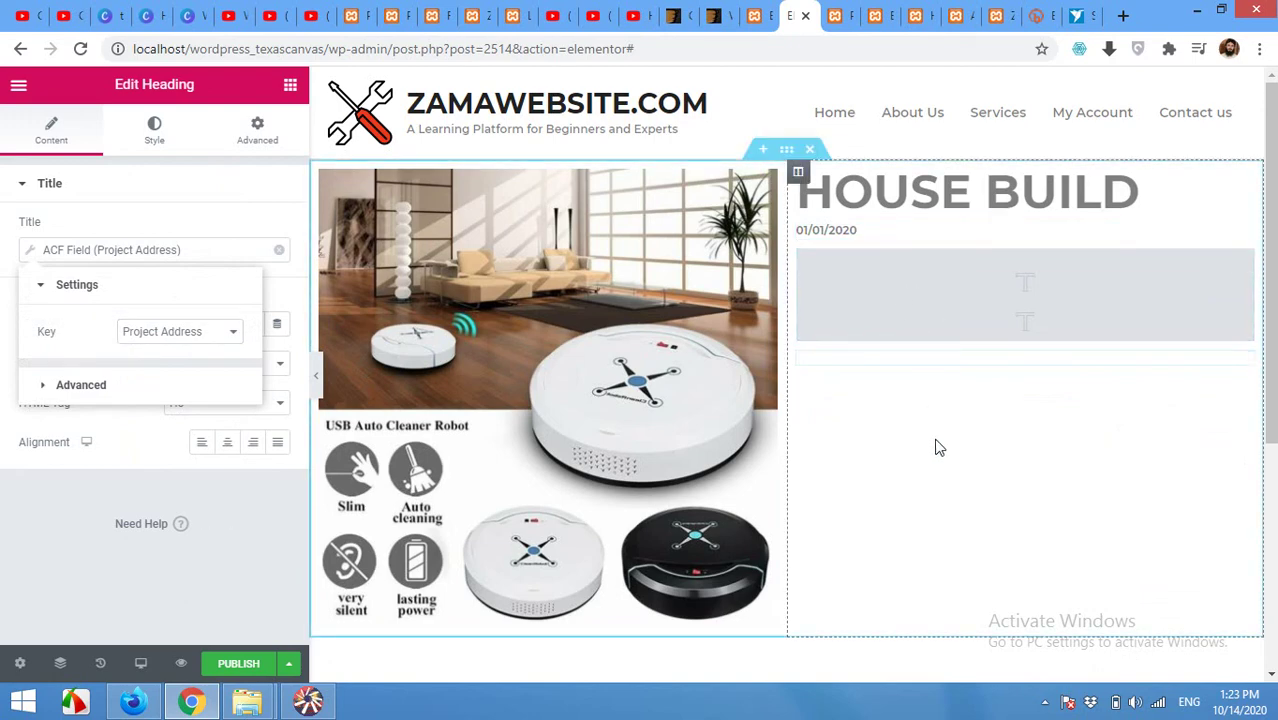
{"action": "left_click", "coordinate": [290, 86]}
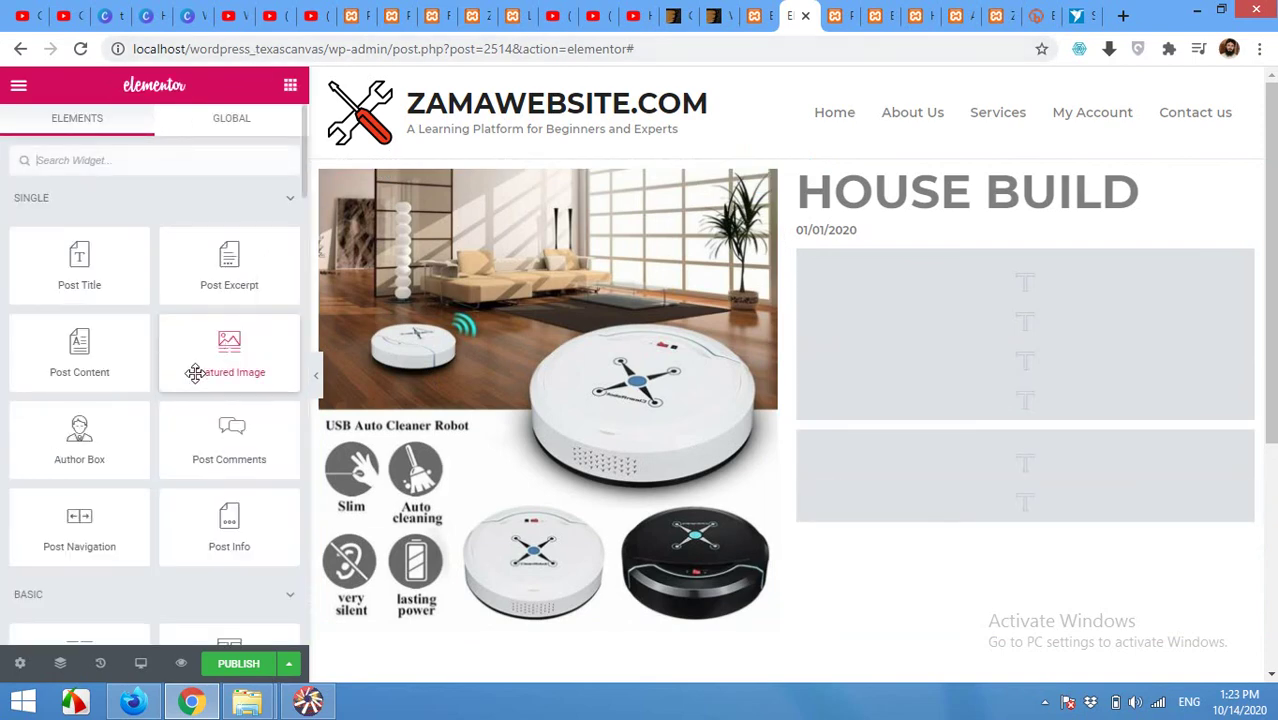
{"action": "left_click_drag", "start_coordinate": [86, 368], "coordinate": [899, 409]}
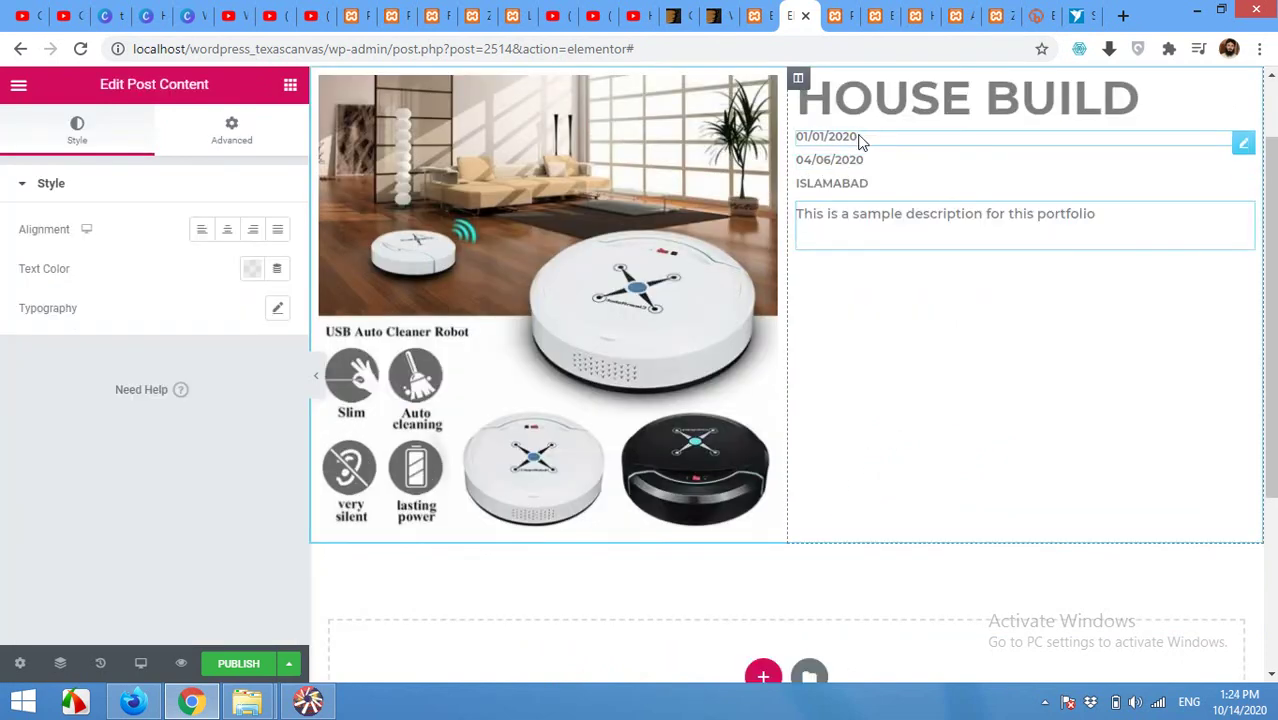
Center-align the start date, completion date and project address headings.
{"action": "left_click", "coordinate": [860, 141]}
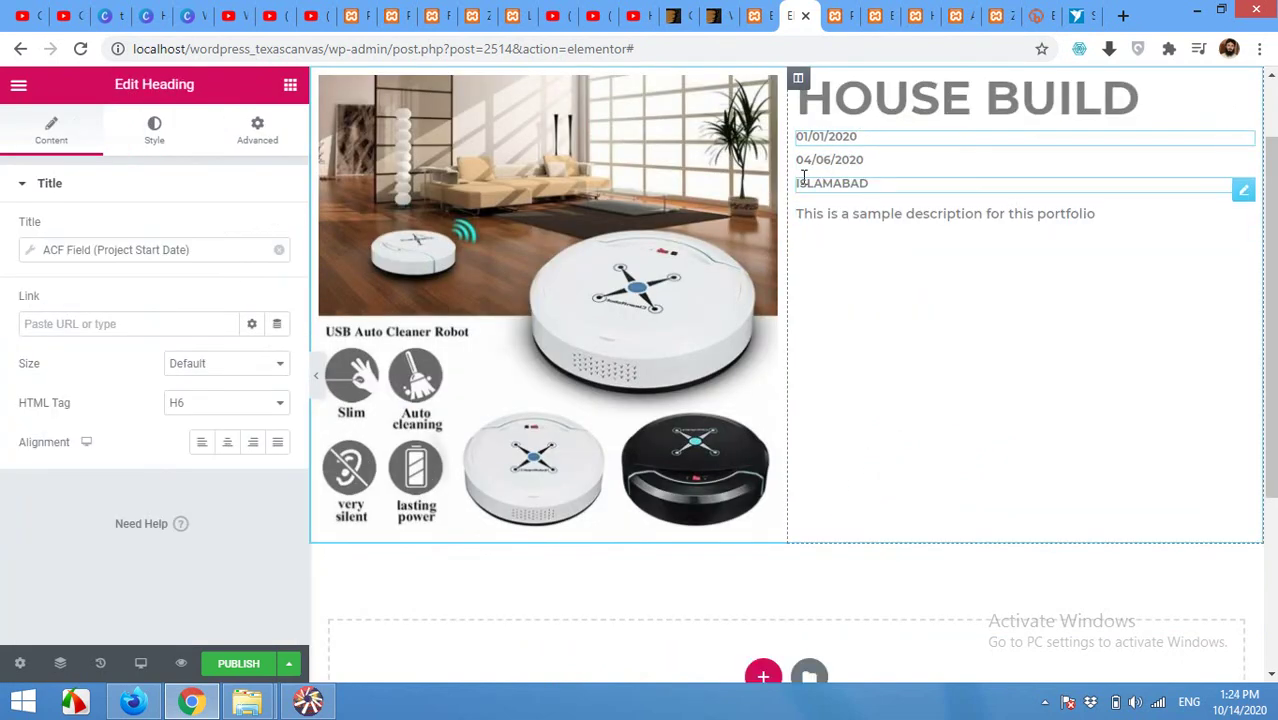
{"action": "left_click", "coordinate": [228, 441]}
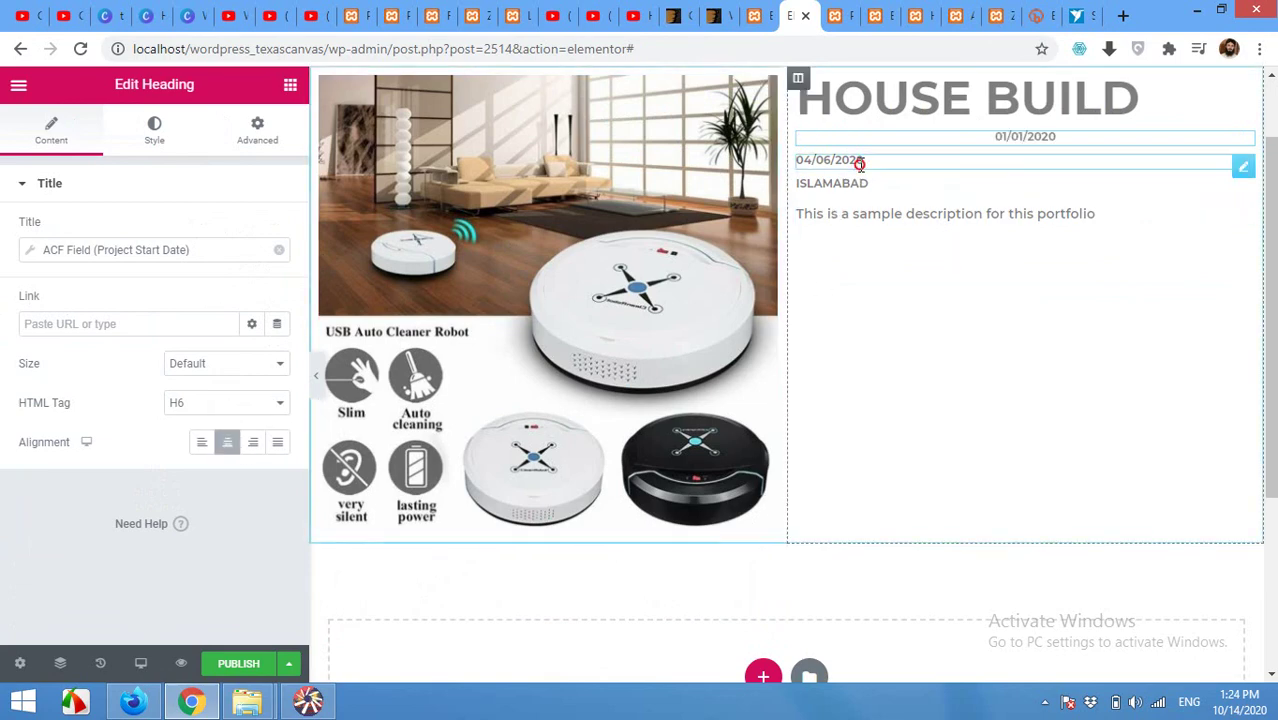
{"action": "left_click", "coordinate": [228, 445]}
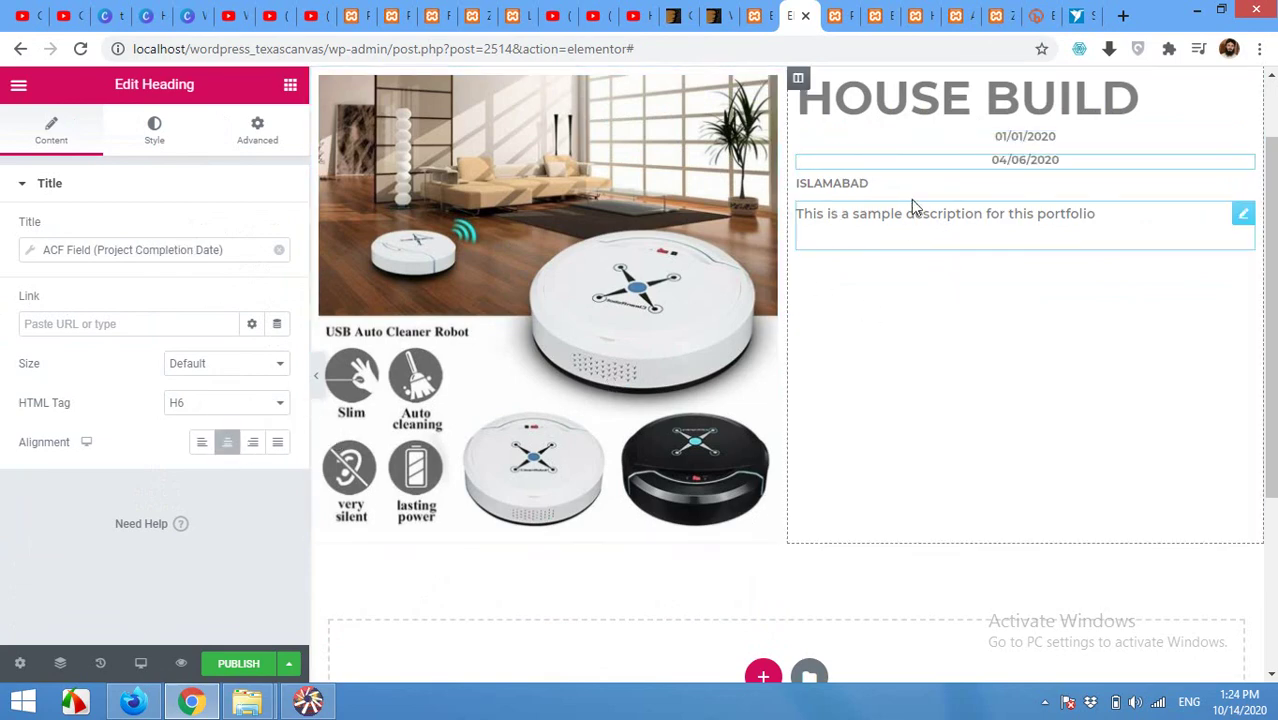
{"action": "left_click", "coordinate": [920, 188]}
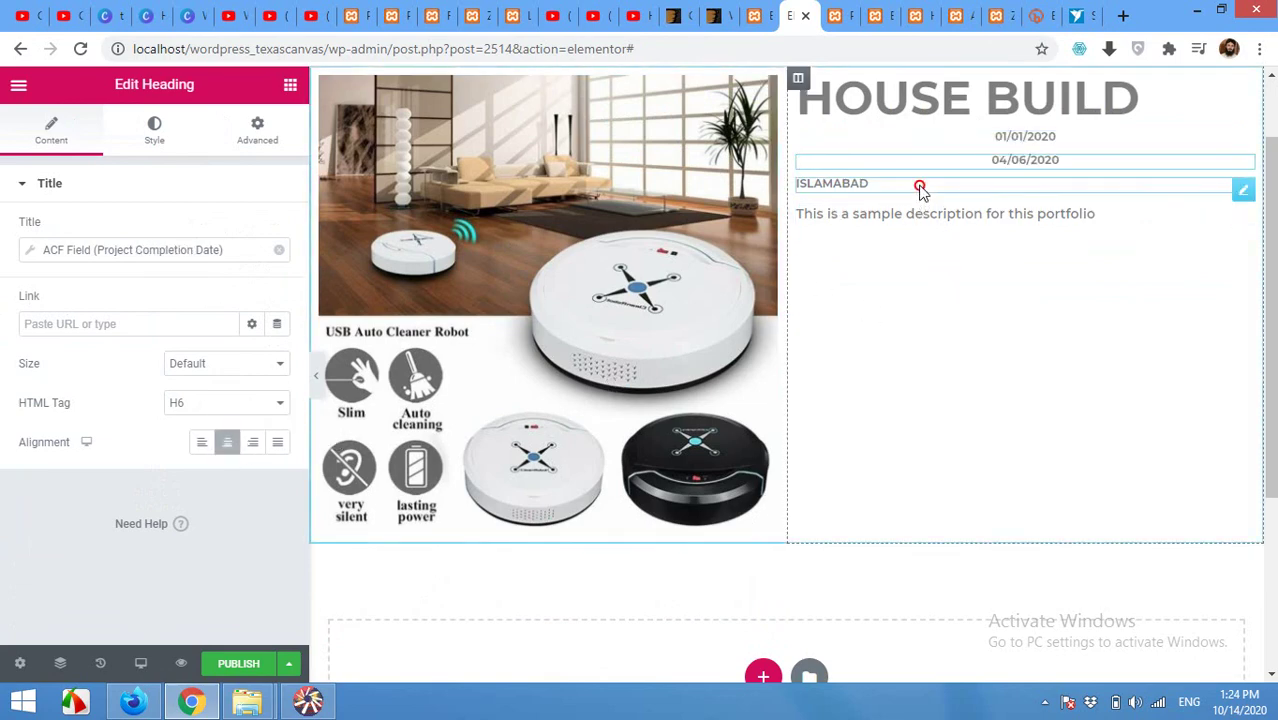
{"action": "left_click", "coordinate": [228, 445]}
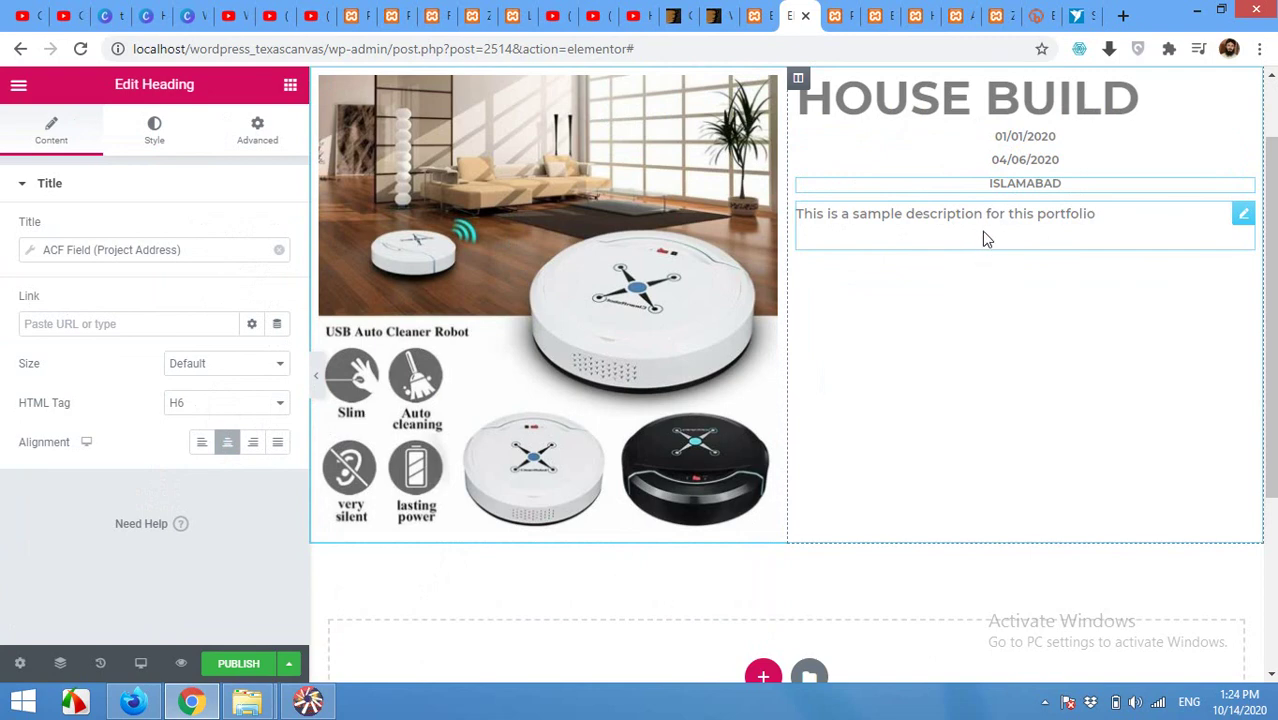
Publish the template with the display condition Include, Portfolio, All.
{"action": "scroll", "coordinate": [995, 343], "scroll_direction": "up", "scroll_amount": 1}
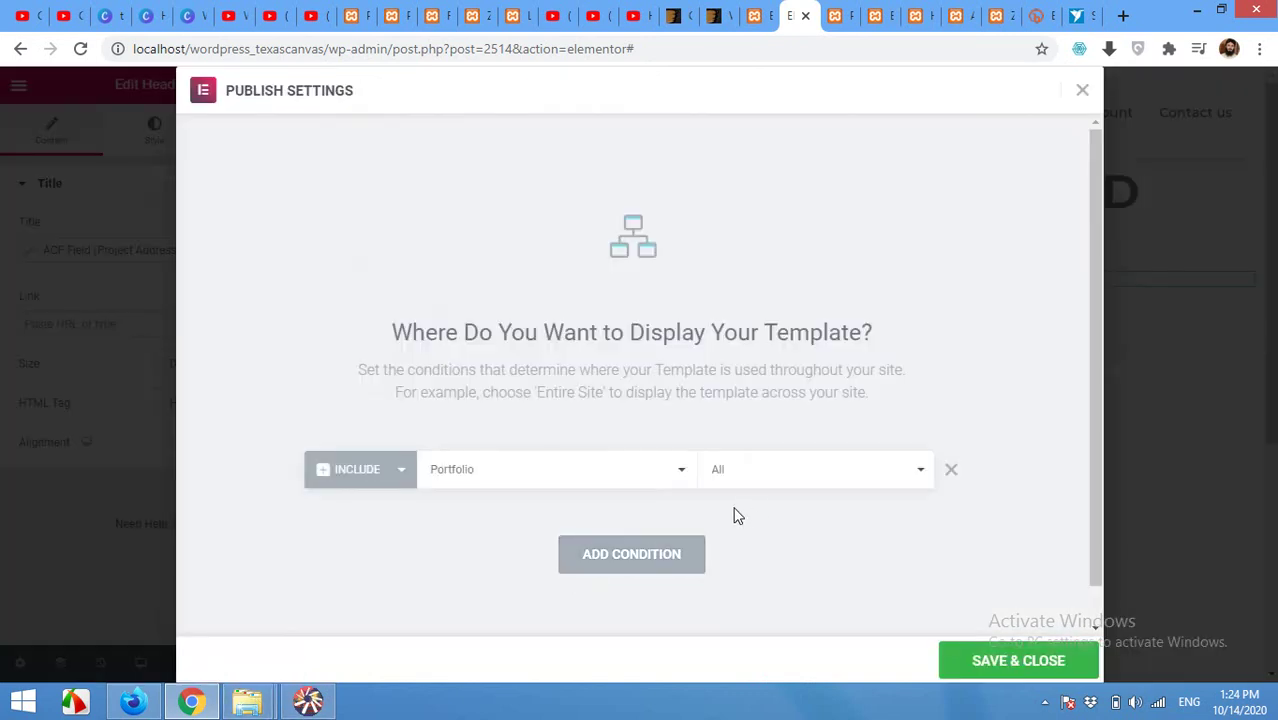
{"action": "left_click", "coordinate": [1013, 664]}
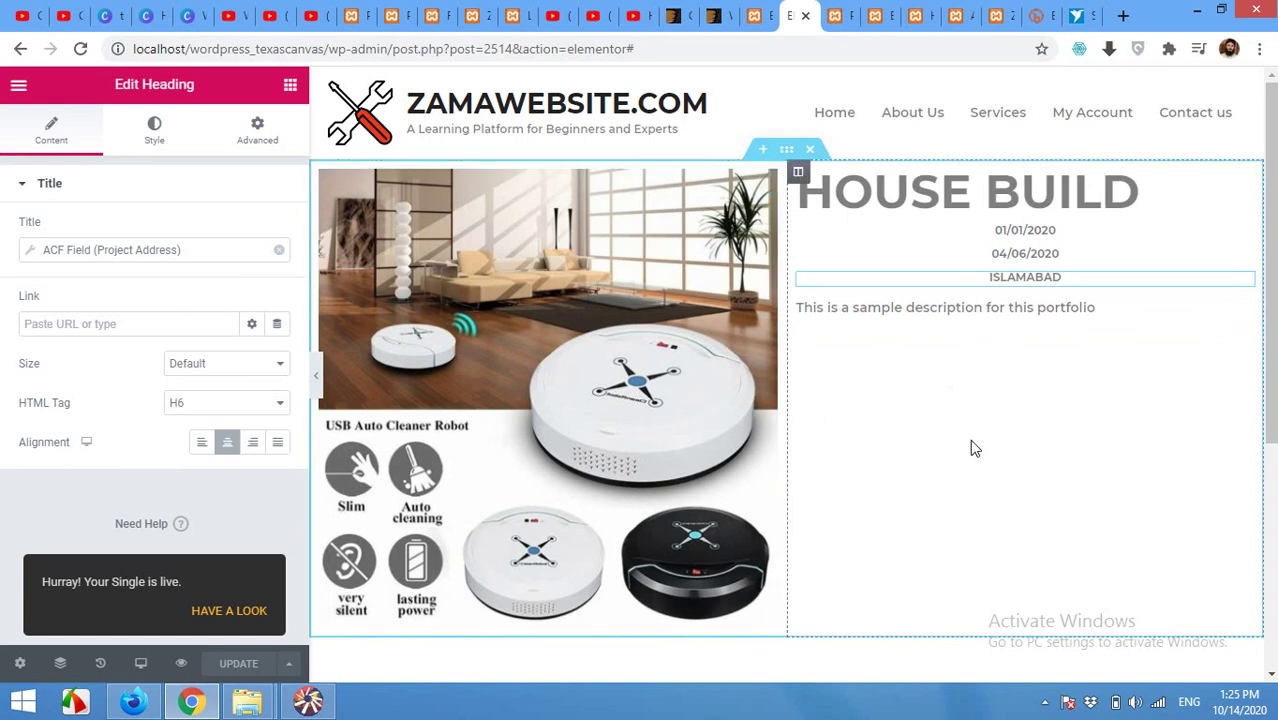
Switch to the Edit Portfolio tab and open the House Build permalink in a new tab to view the published layout.
{"action": "left_click", "coordinate": [755, 18]}
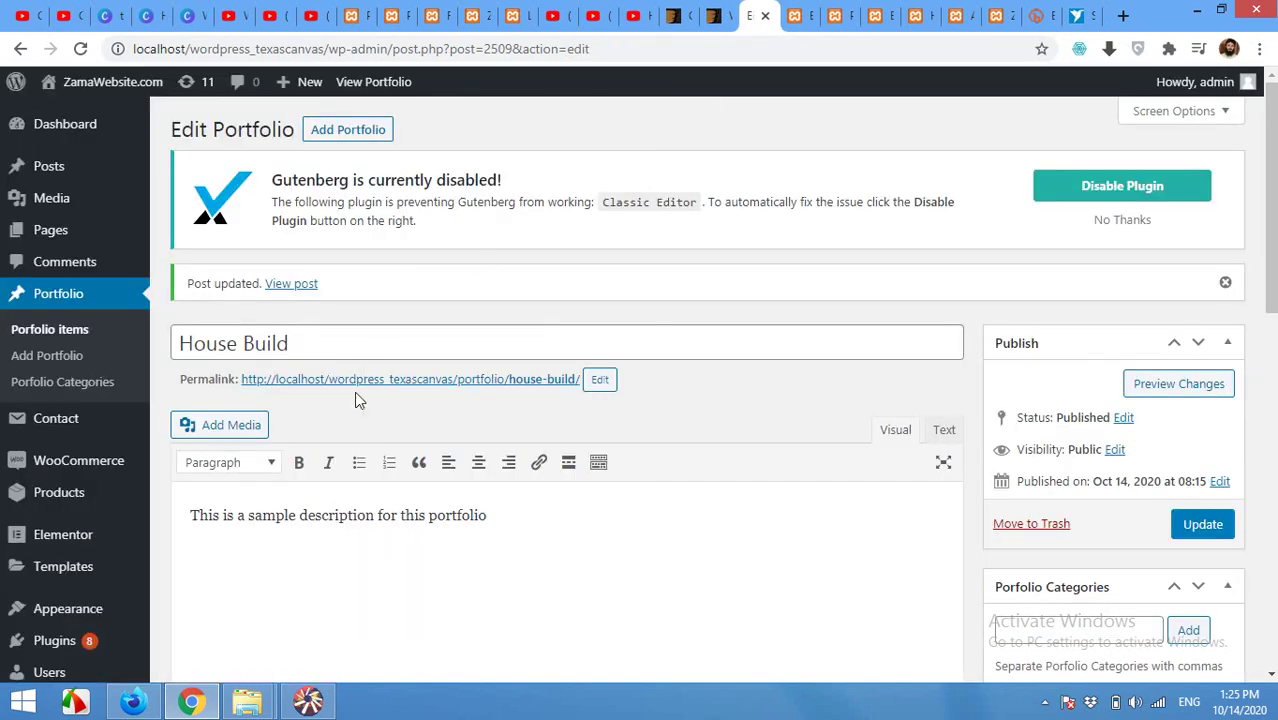
{"action": "right_click", "coordinate": [360, 380]}
{"action": "left_click", "coordinate": [386, 395]}
{"action": "left_click", "coordinate": [776, 16]}
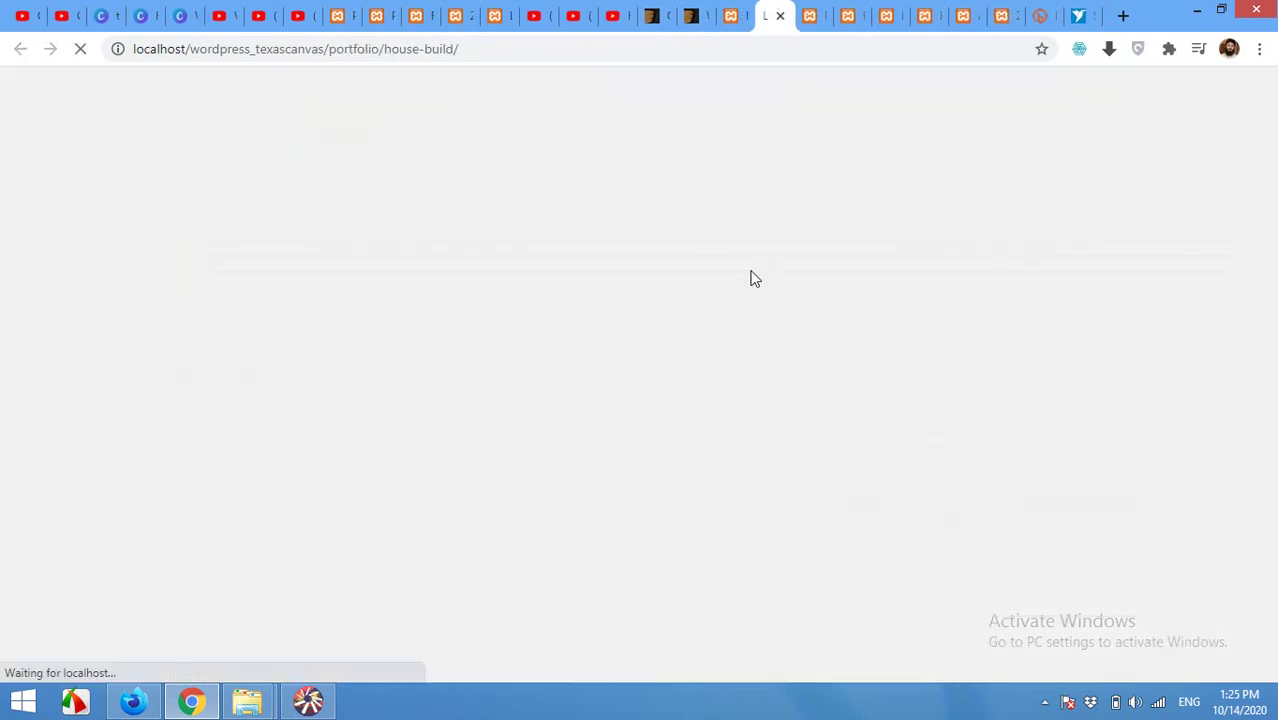